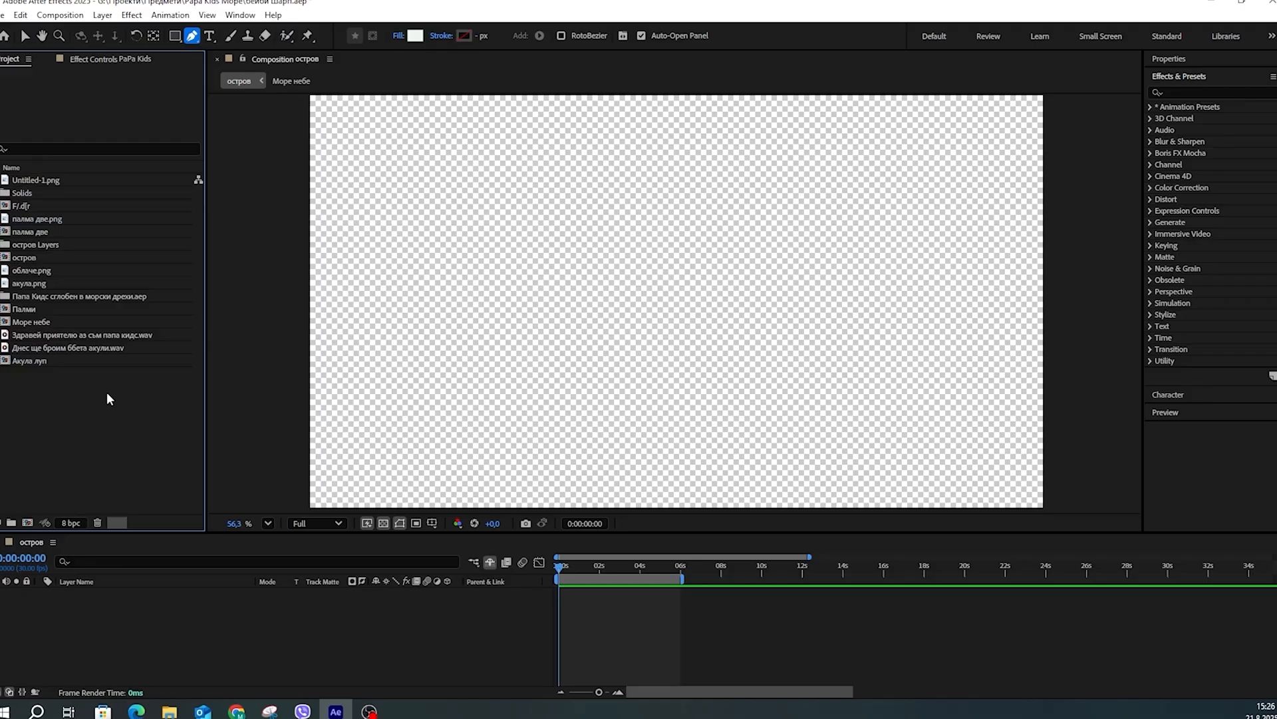
# Step: Import акула.png into the project and add it as a layer in the остров composition
pyautogui.click(2, 16)
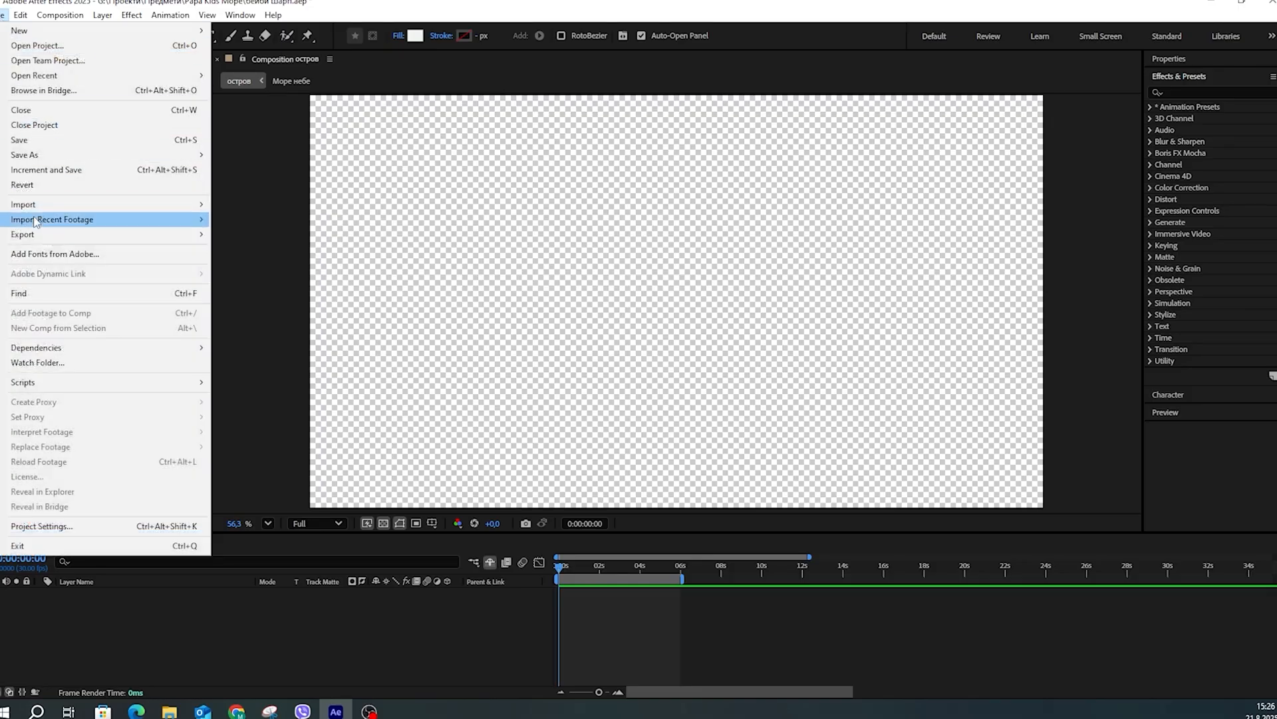
pyautogui.moveTo(36, 209)
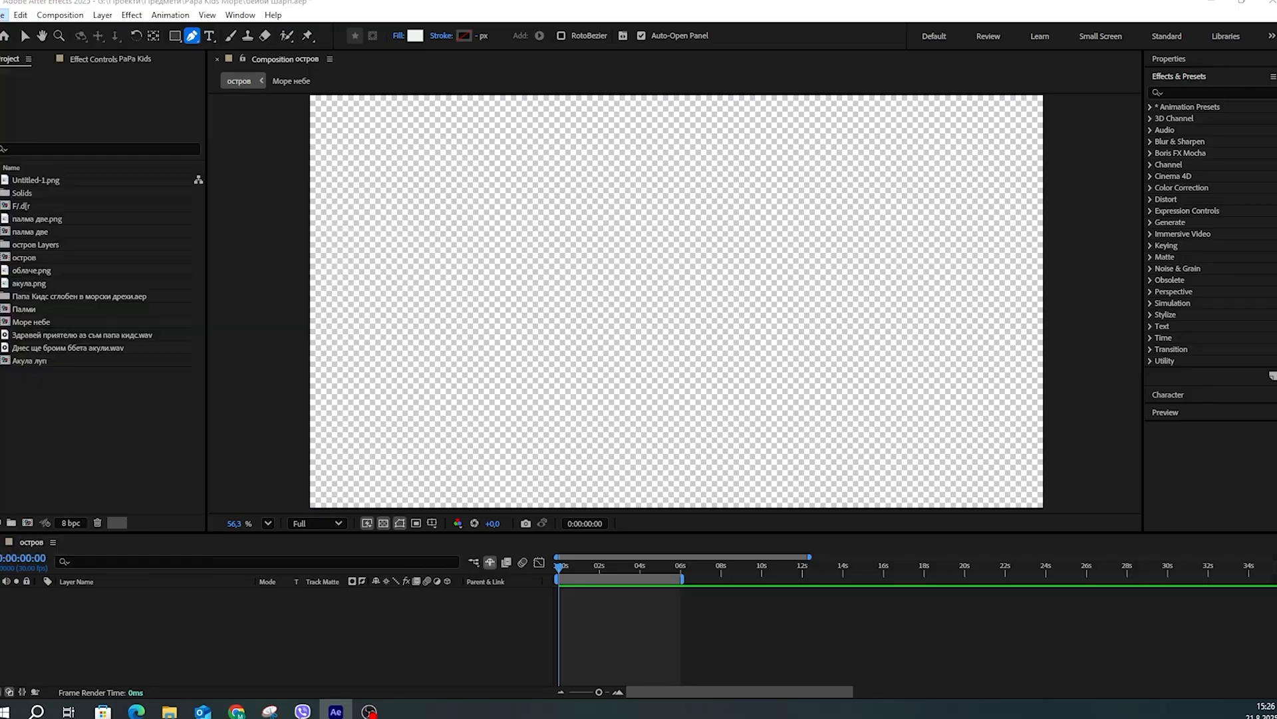
pyautogui.moveTo(1270, 145); pyautogui.dragTo(98, 385)
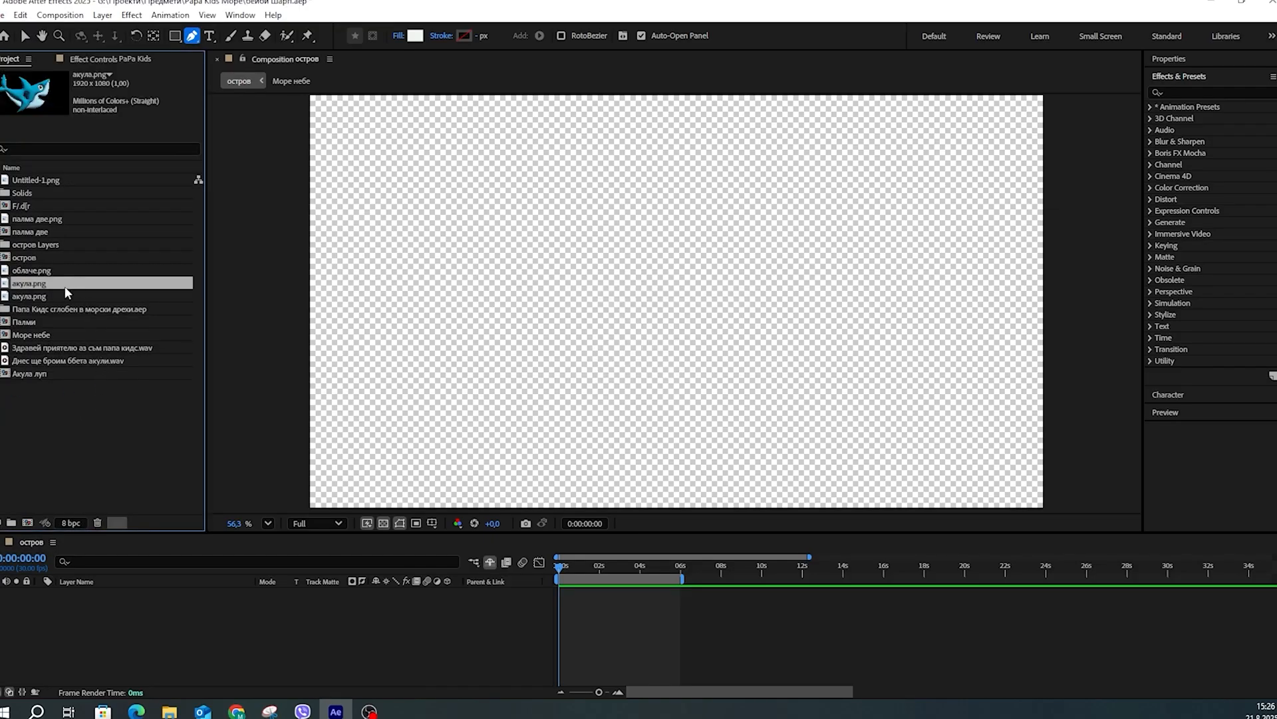
pyautogui.moveTo(65, 290); pyautogui.dragTo(93, 600)
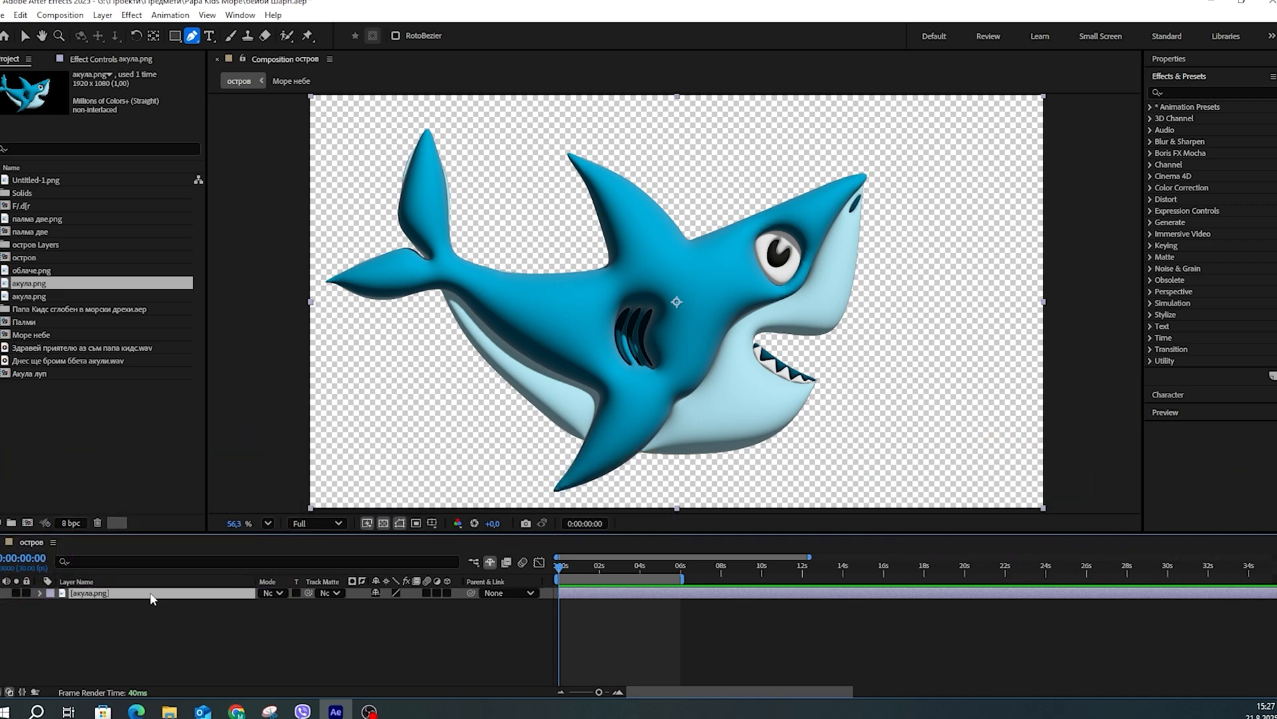
# Step: Duplicate the акула.png layer and rename the soloed upper copy опашка
pyautogui.hotkey('ctrl', 'd')
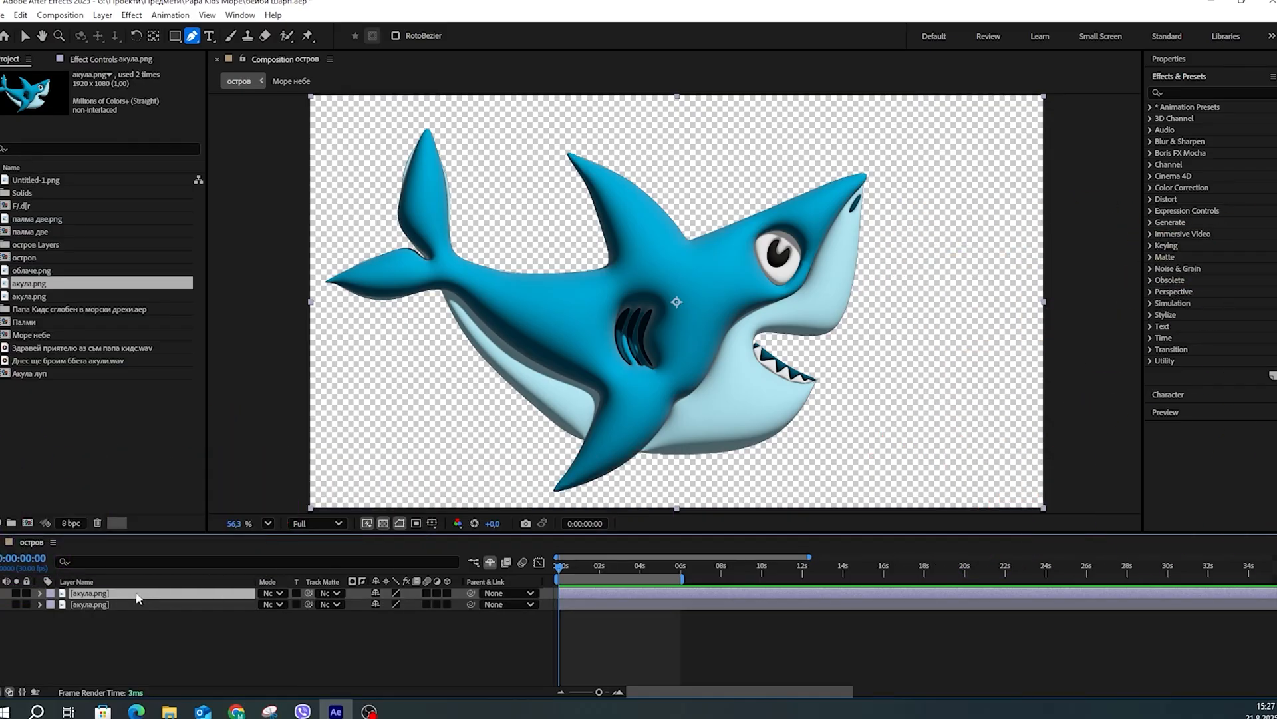
pyautogui.click(16, 592)
pyautogui.press('Return')
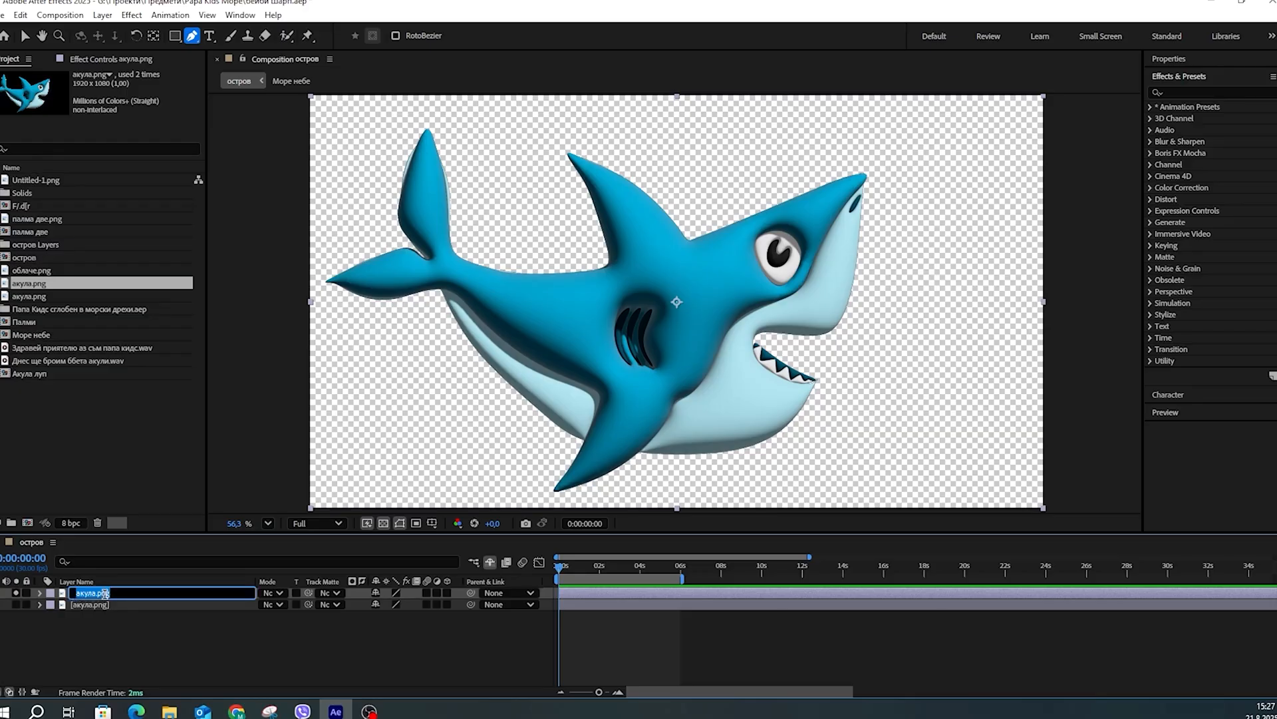
pyautogui.write('с')
pyautogui.write('пошка')
pyautogui.press('BackSpace')
pyautogui.press('BackSpace')
pyautogui.press('BackSpace')
pyautogui.write('шк')
pyautogui.press('Return')
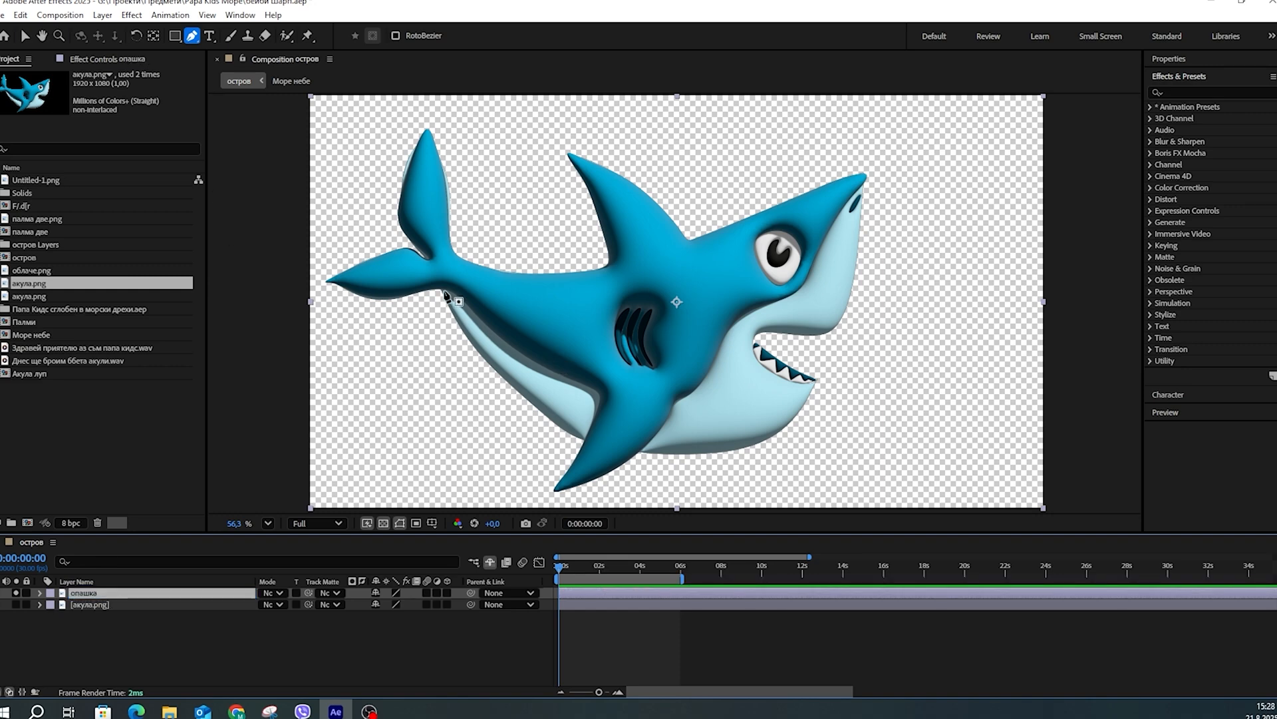
# Step: Start a Pen mask on the опашка layer at the tail root and trace the upper fluke's front edge up to its tip
pyautogui.scroll(2, 447, 294)
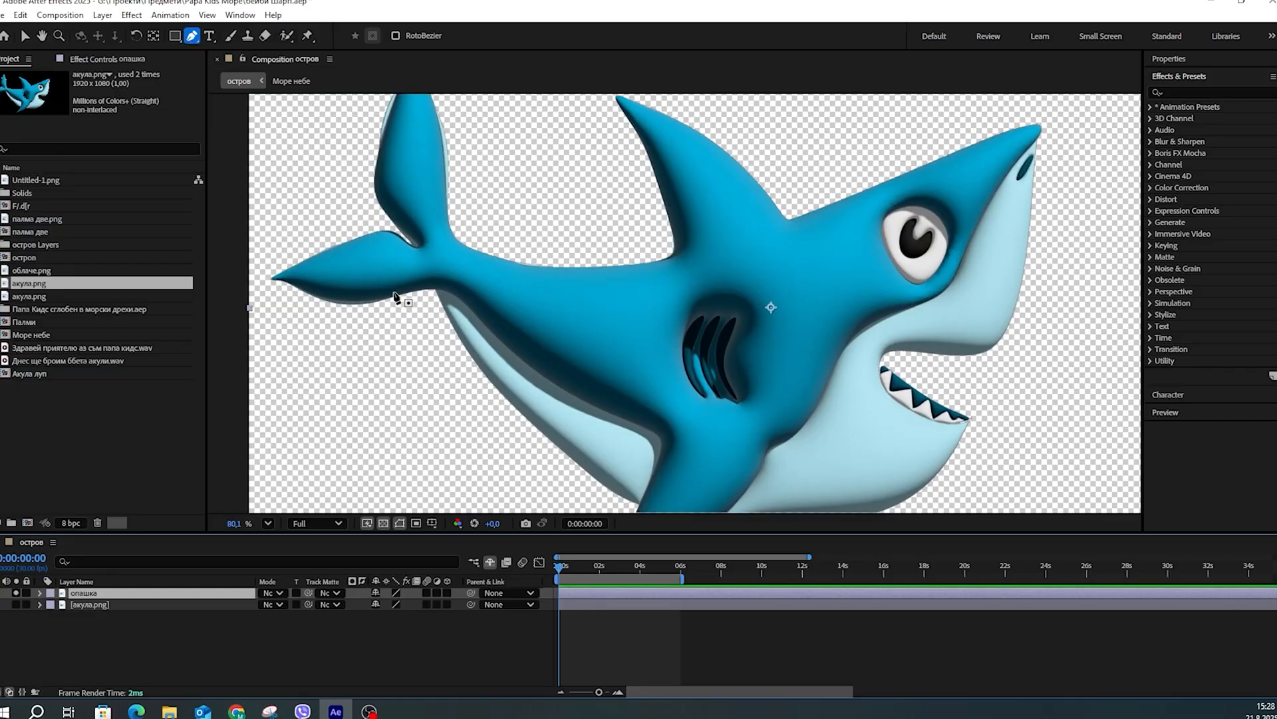
pyautogui.press('space')
pyautogui.moveTo(466, 230); pyautogui.dragTo(636, 301)
pyautogui.scroll(6, 542, 293)
pyautogui.press('space')
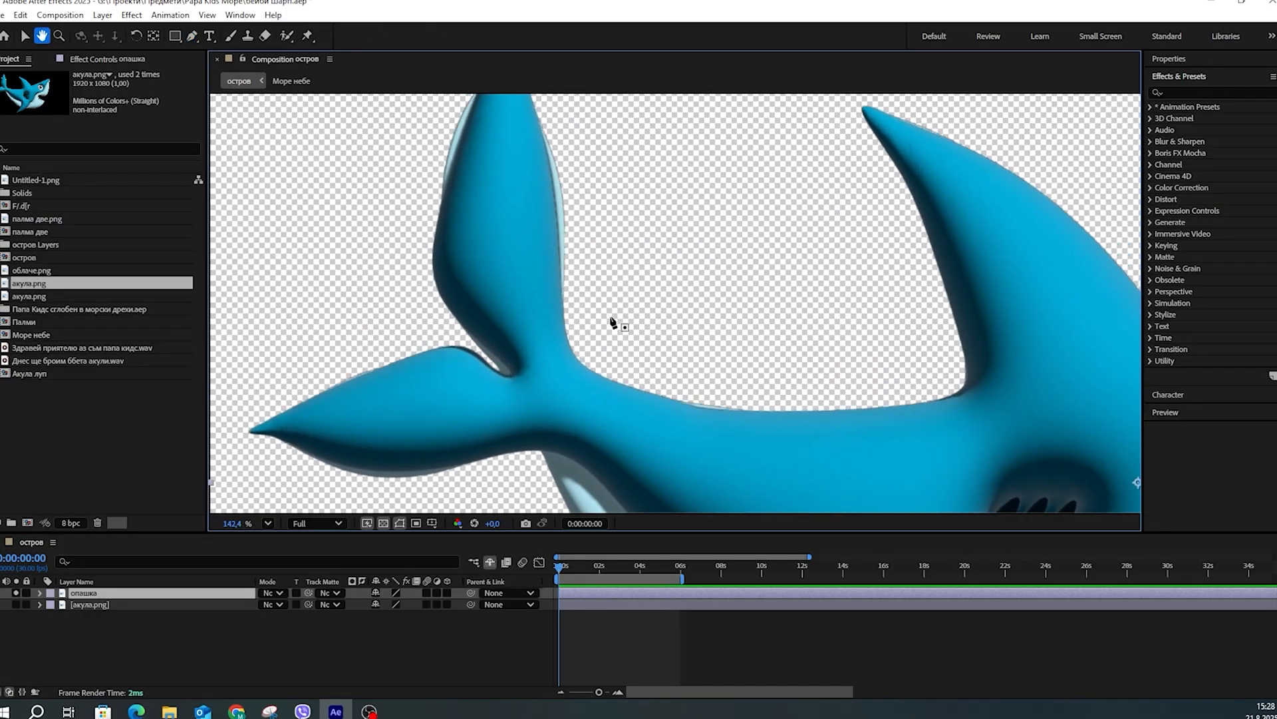
pyautogui.click(599, 373)
pyautogui.click(577, 360)
pyautogui.click(567, 331)
pyautogui.click(564, 282)
pyautogui.click(566, 225)
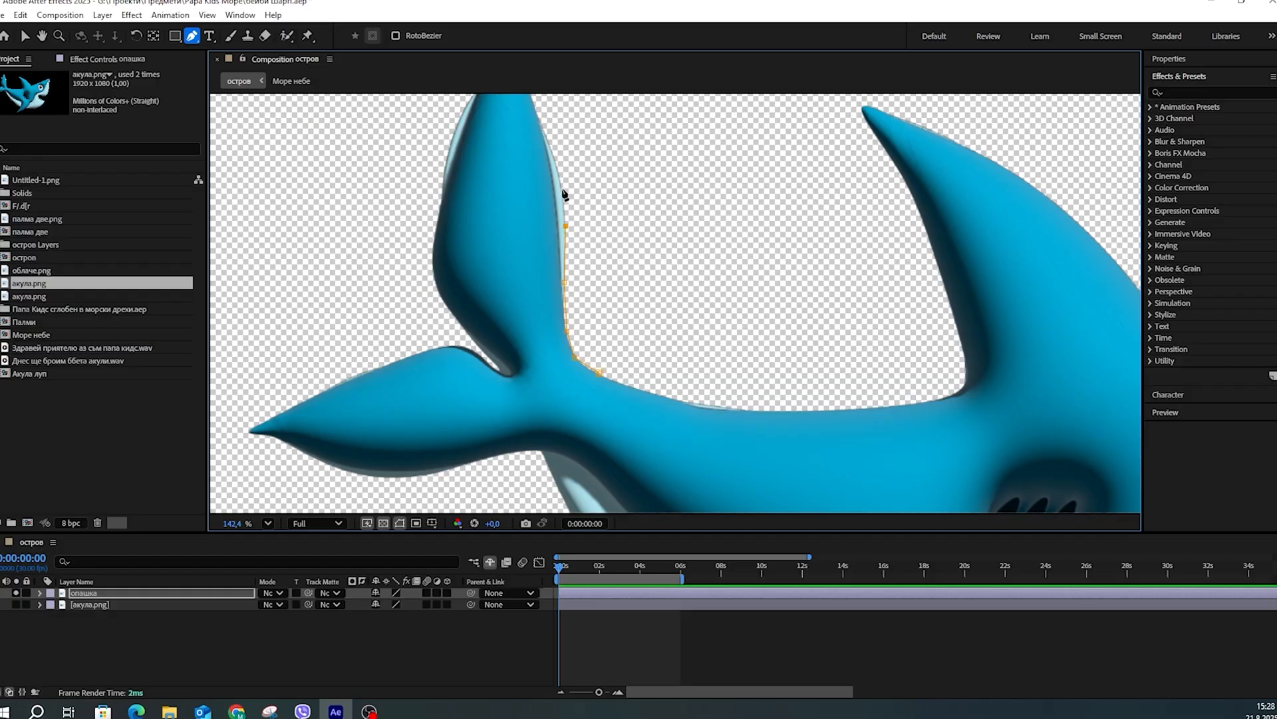
pyautogui.press('space')
pyautogui.moveTo(576, 137); pyautogui.dragTo(595, 286)
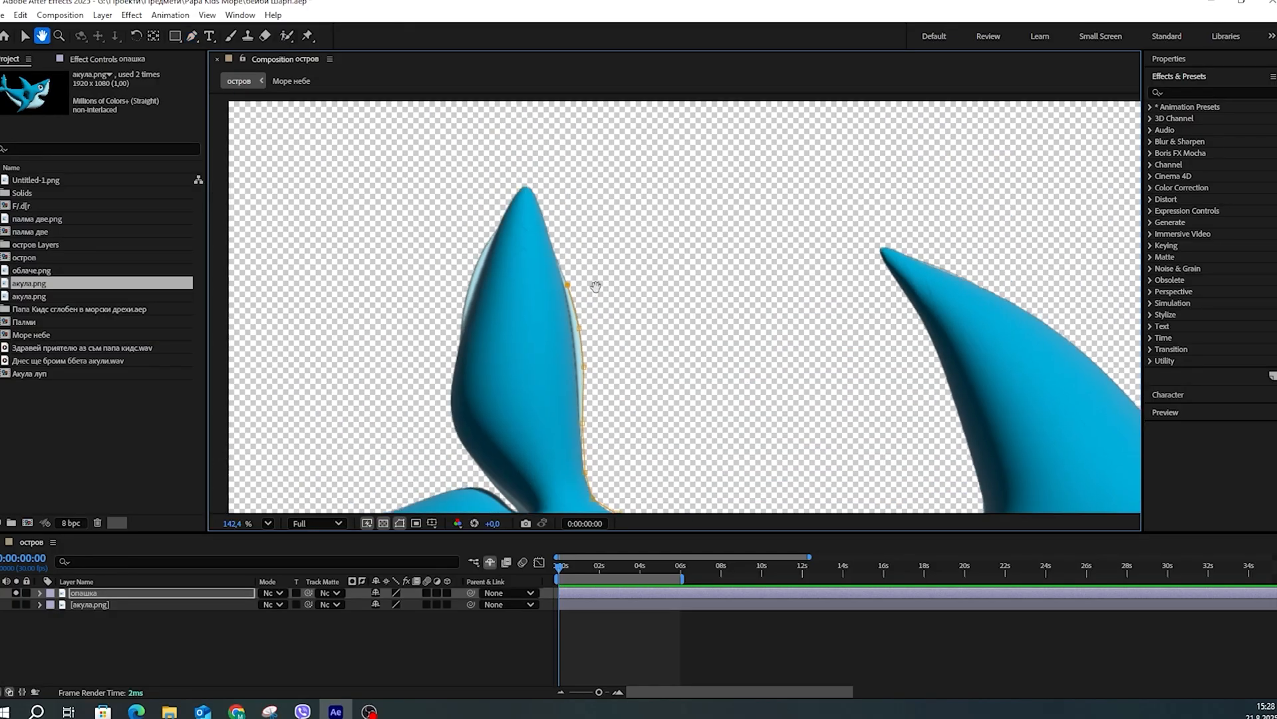
pyautogui.click(554, 245)
pyautogui.click(540, 203)
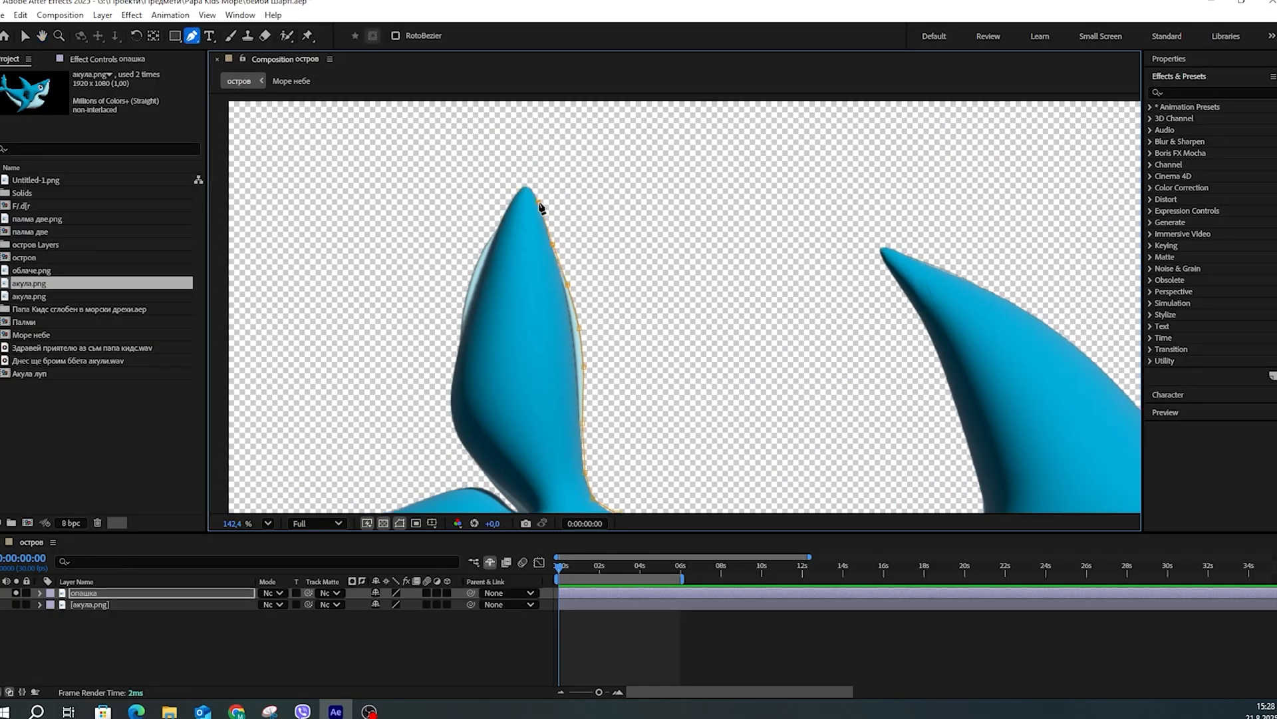
pyautogui.click(521, 184)
# Step: Continue the опашка mask down the upper fluke's rear edge to the notch between the two flukes
pyautogui.click(508, 200)
pyautogui.click(486, 245)
pyautogui.click(462, 308)
pyautogui.press('space')
pyautogui.moveTo(464, 320); pyautogui.dragTo(527, 251)
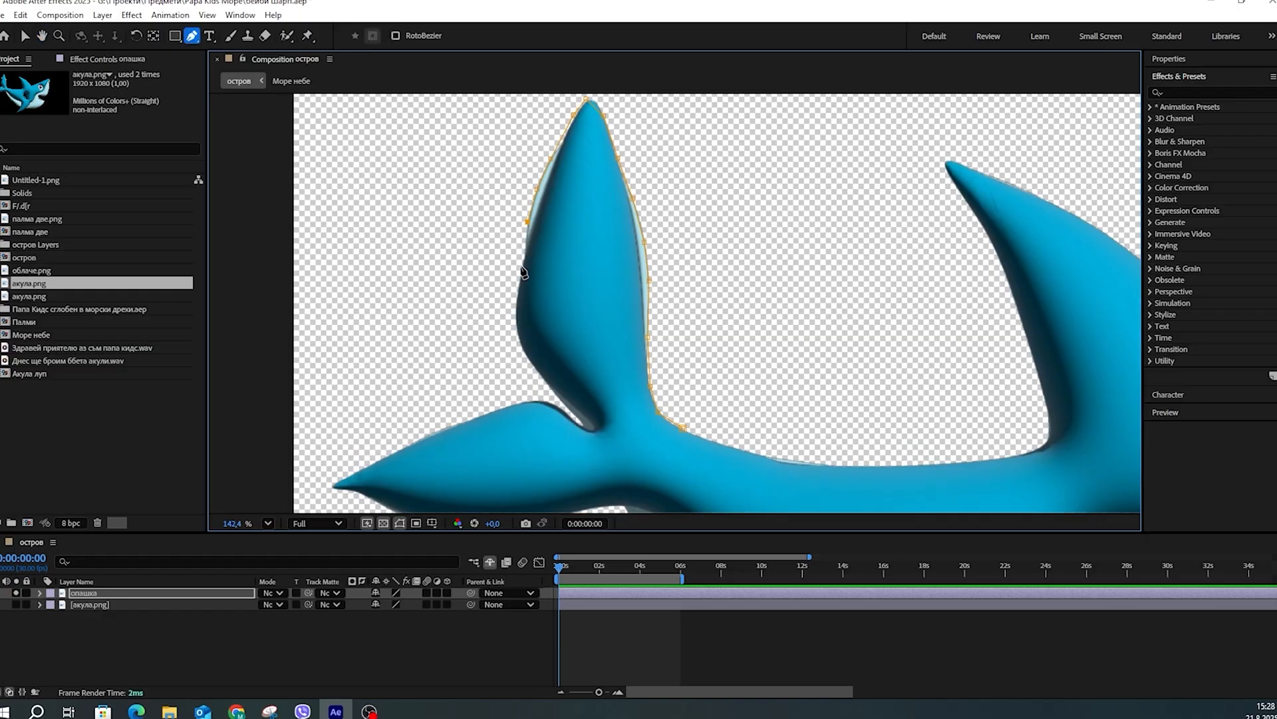
pyautogui.click(521, 270)
pyautogui.click(516, 310)
pyautogui.click(525, 352)
pyautogui.click(551, 388)
pyautogui.click(572, 409)
# Step: Trace the опашка mask along the lower fluke's upper edge out to its pointed tip
pyautogui.click(546, 403)
pyautogui.click(508, 405)
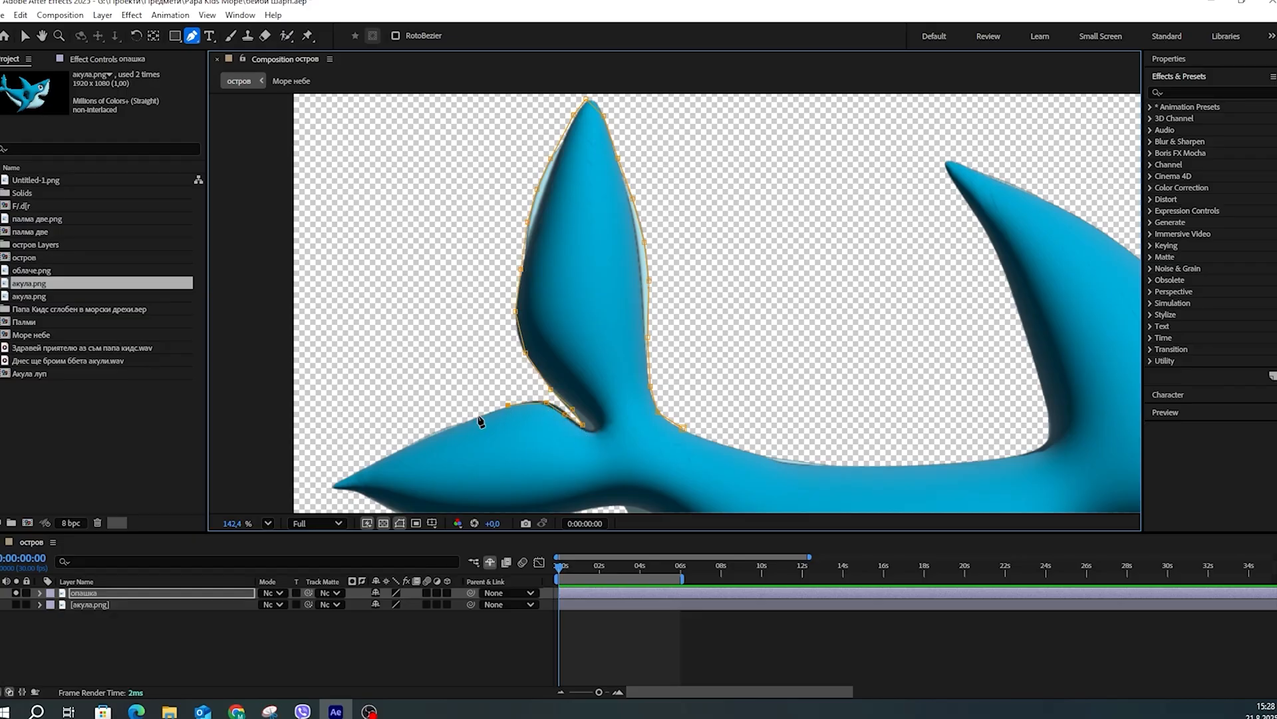
pyautogui.click(443, 426)
pyautogui.click(401, 444)
pyautogui.click(369, 463)
pyautogui.click(331, 486)
# Step: Trace the опашка mask along the underside of the lower fluke back towards the tail root
pyautogui.moveTo(413, 417); pyautogui.dragTo(421, 215)
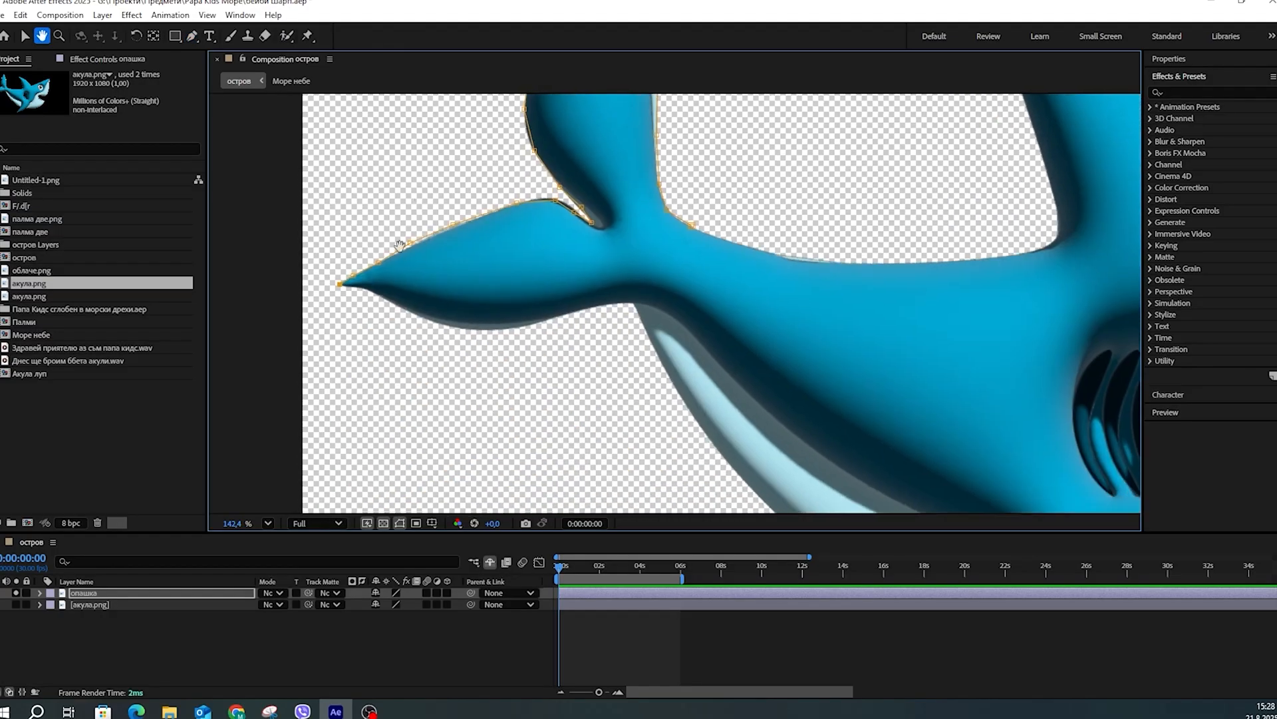
pyautogui.click(353, 288)
pyautogui.click(378, 294)
pyautogui.click(401, 310)
pyautogui.click(444, 324)
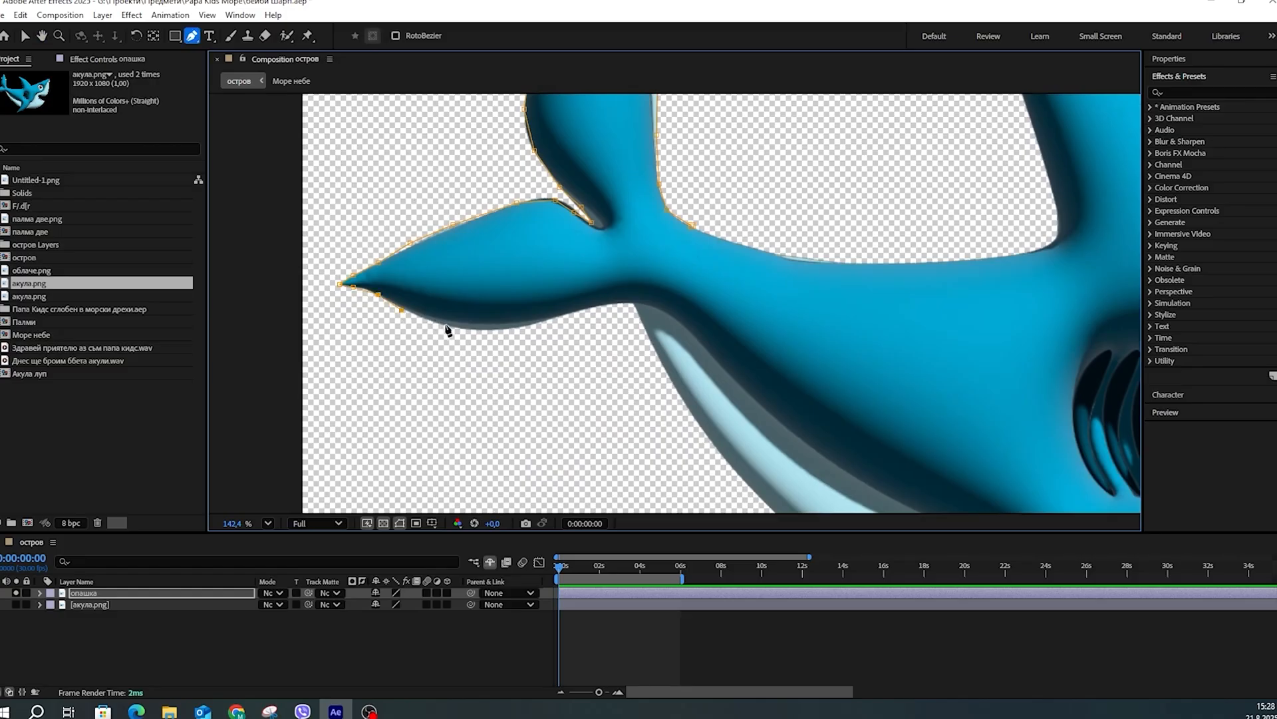
pyautogui.click(472, 327)
pyautogui.click(507, 330)
pyautogui.click(555, 319)
pyautogui.click(590, 309)
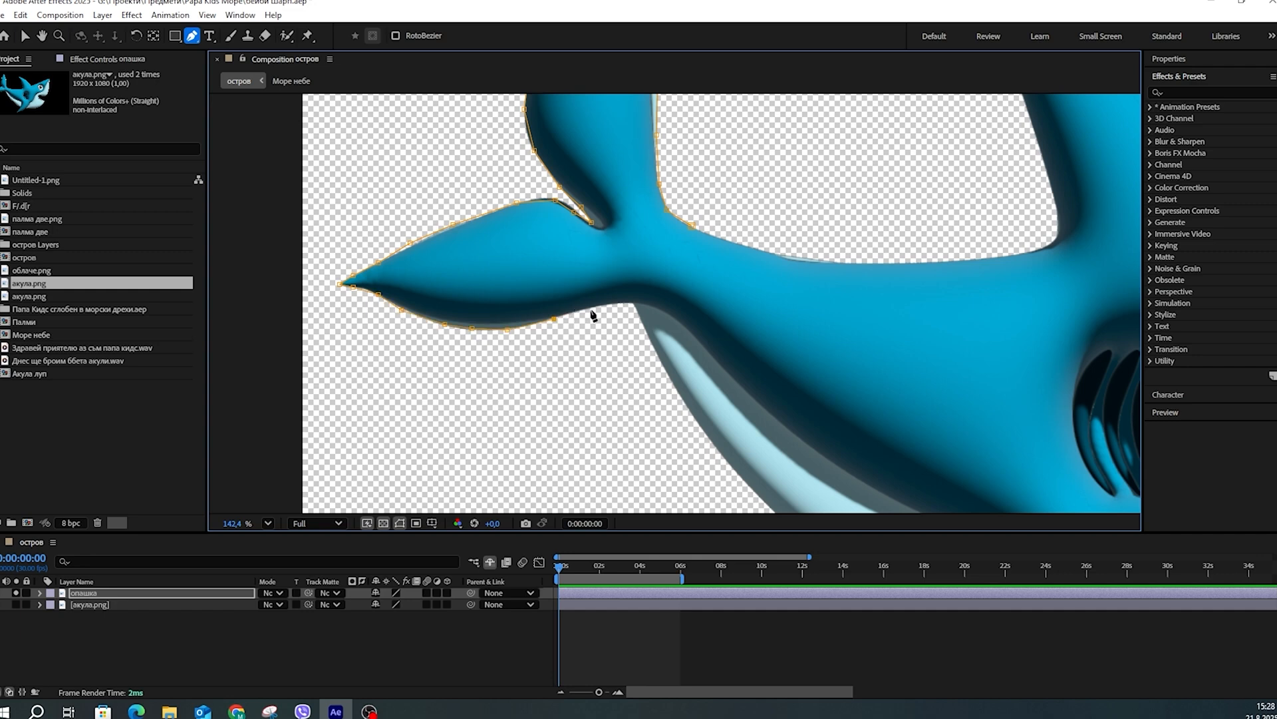
# Step: Carry the опашка mask across the tail root in a rounded end and close it at its starting point
pyautogui.click(626, 304)
pyautogui.click(649, 305)
pyautogui.click(677, 304)
pyautogui.click(690, 282)
pyautogui.click(699, 257)
pyautogui.click(693, 227)
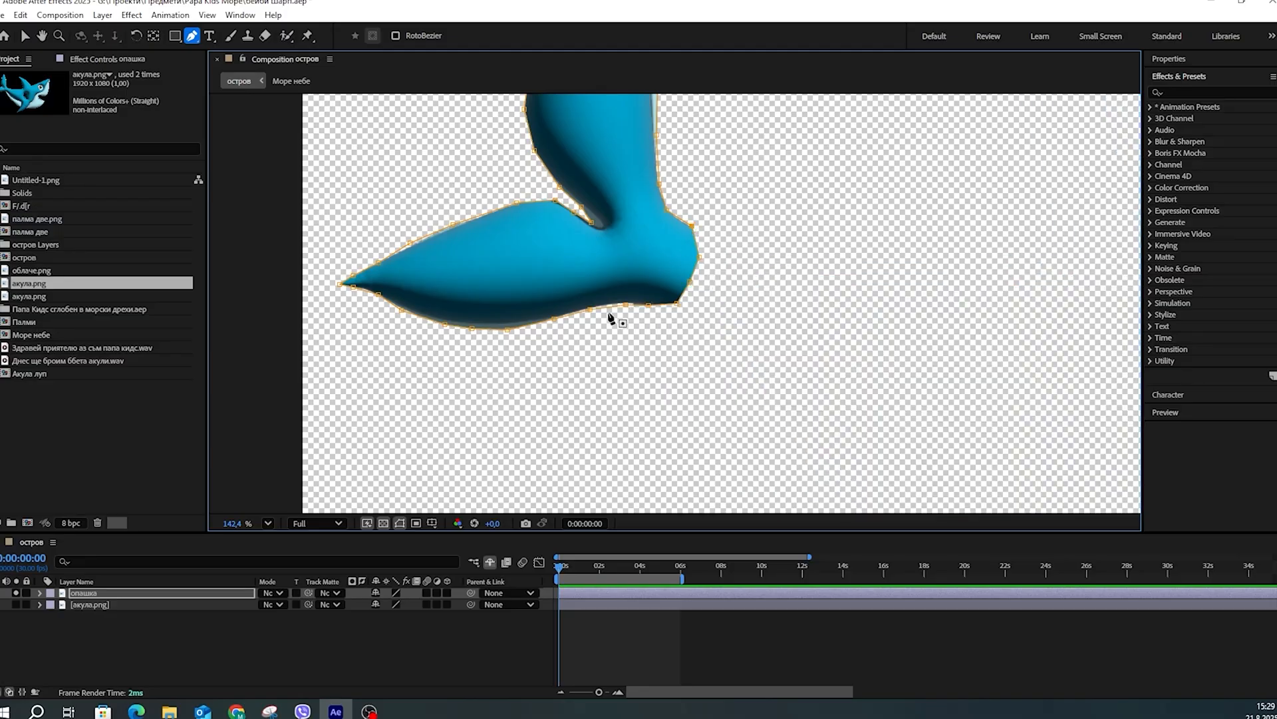
pyautogui.press('h')
pyautogui.scroll(-2, 588, 266)
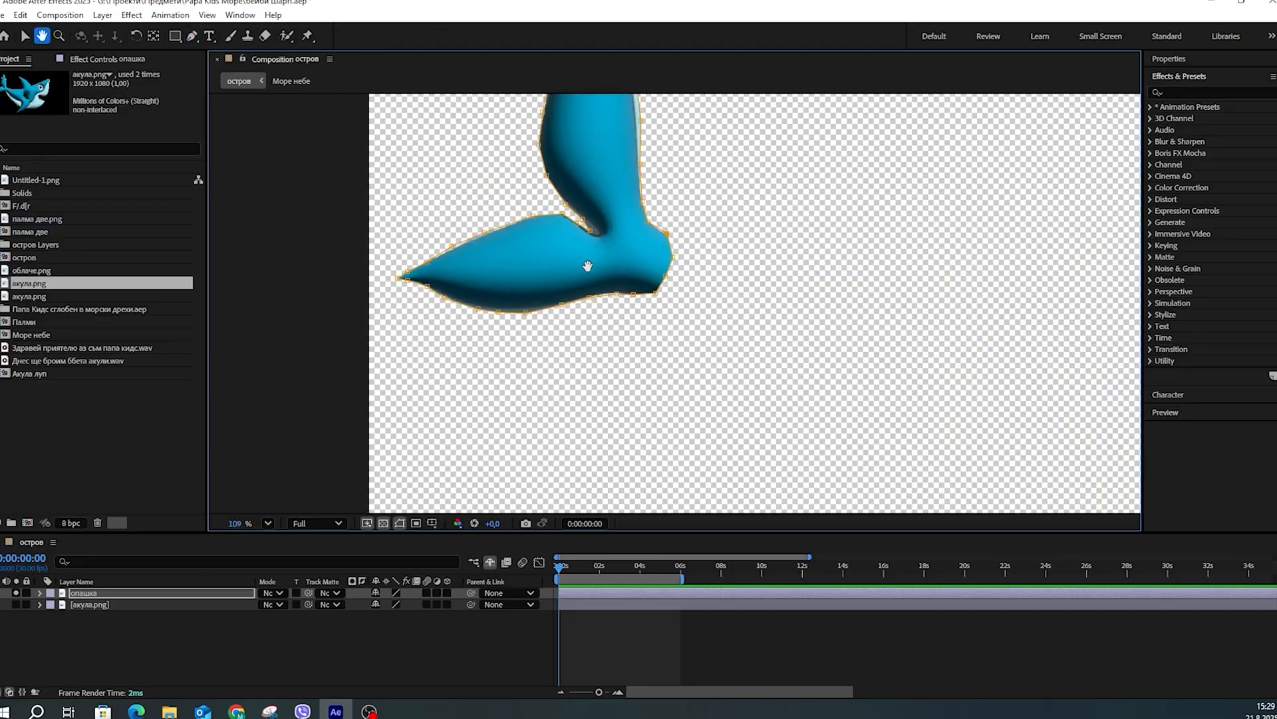
pyautogui.press('g')
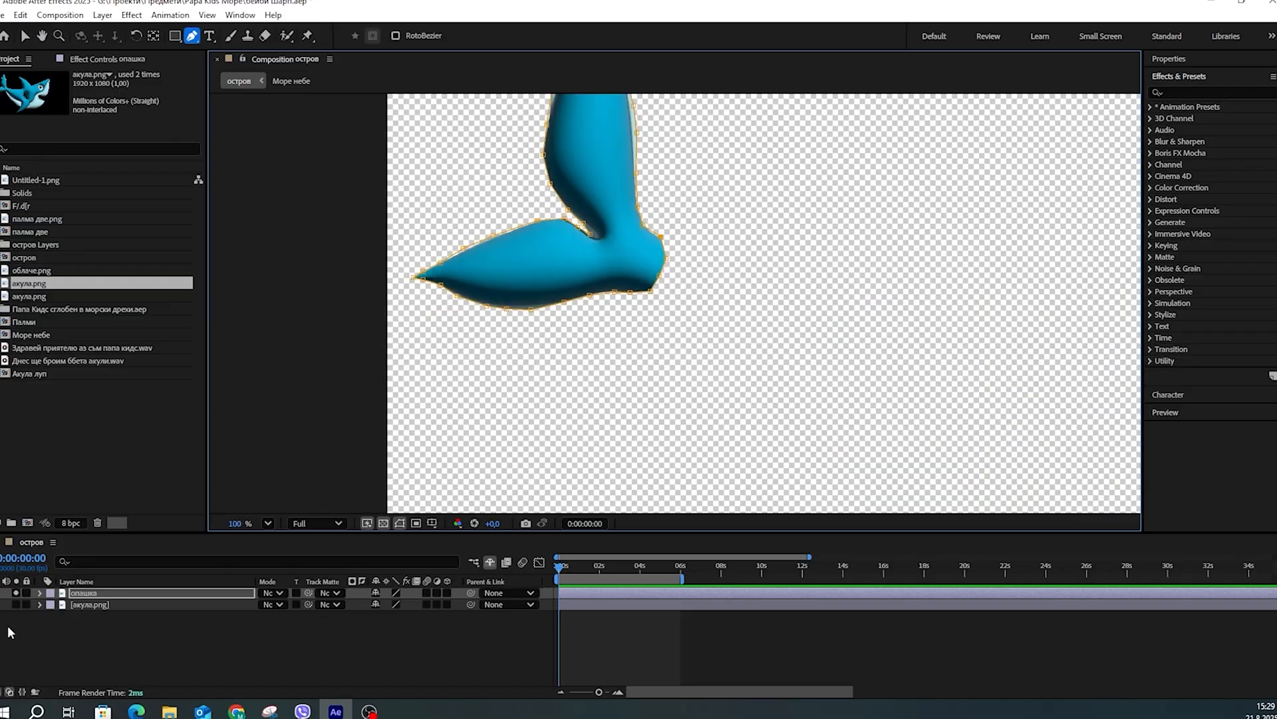
# Step: Rename the lower акула.png layer тяло and solo it together with the опашка layer
pyautogui.click(14, 605)
pyautogui.click(90, 604)
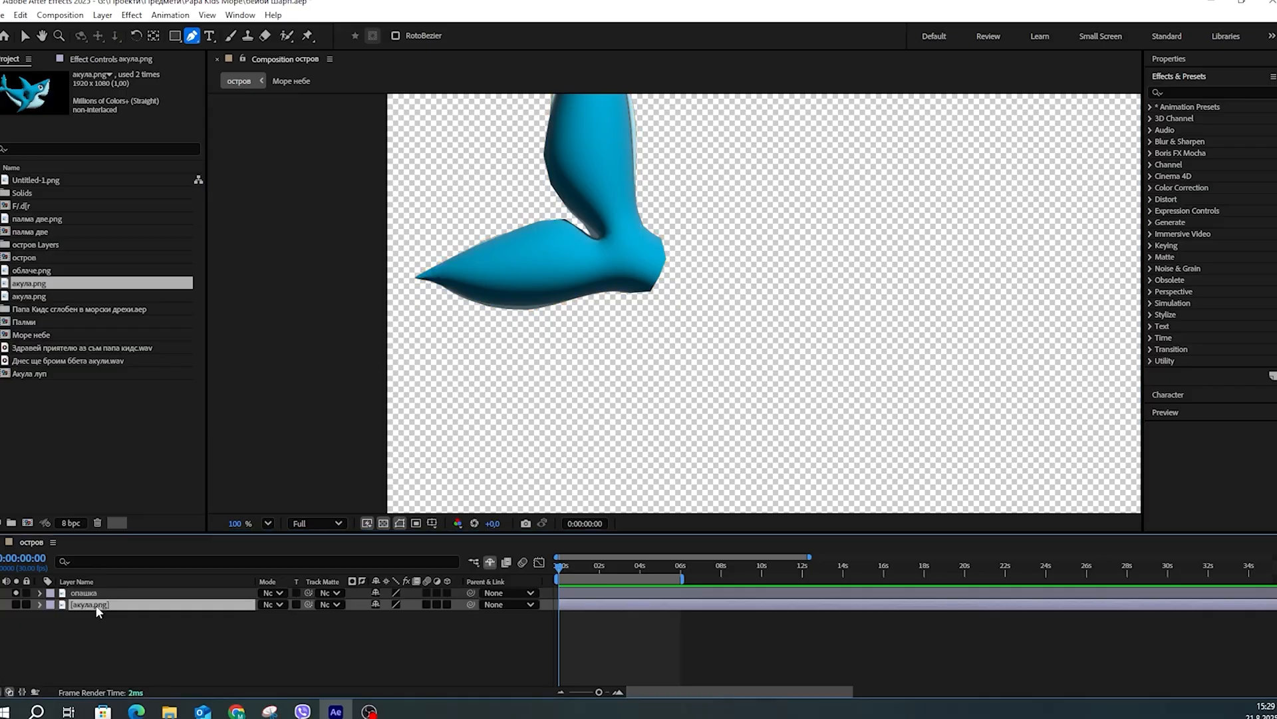
pyautogui.press('Return')
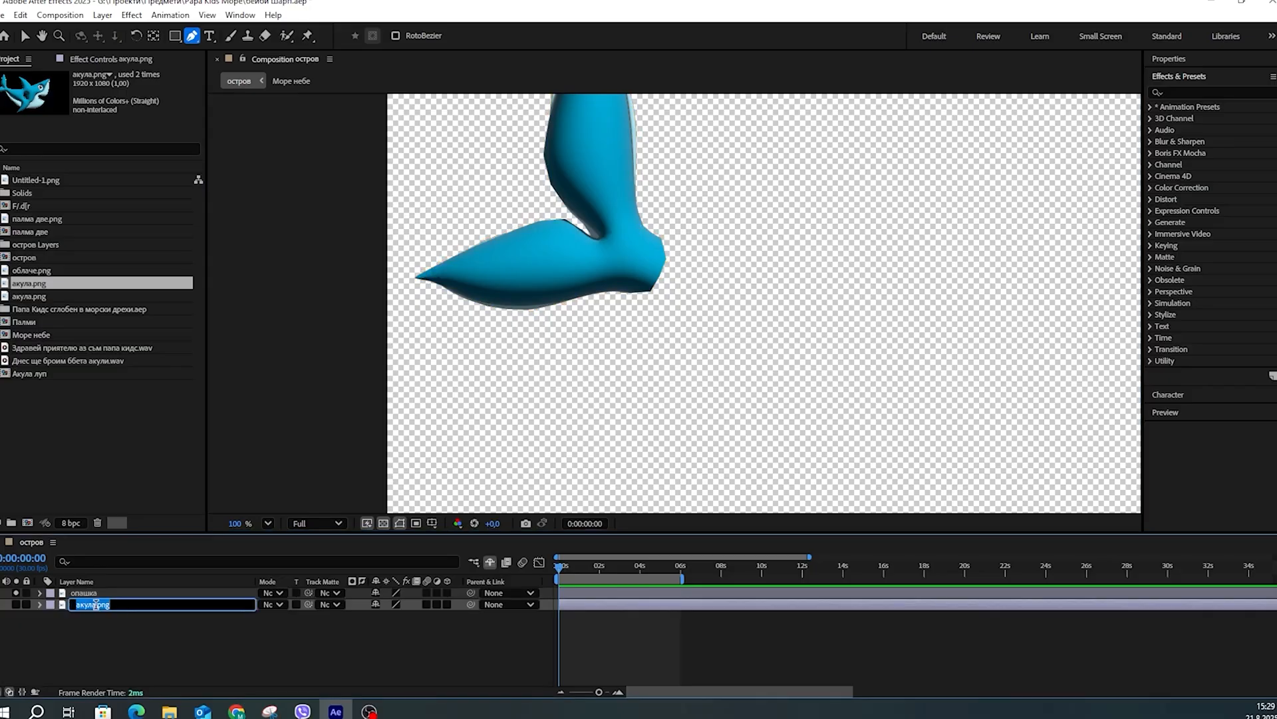
pyautogui.write('тяло')
pyautogui.press('Return')
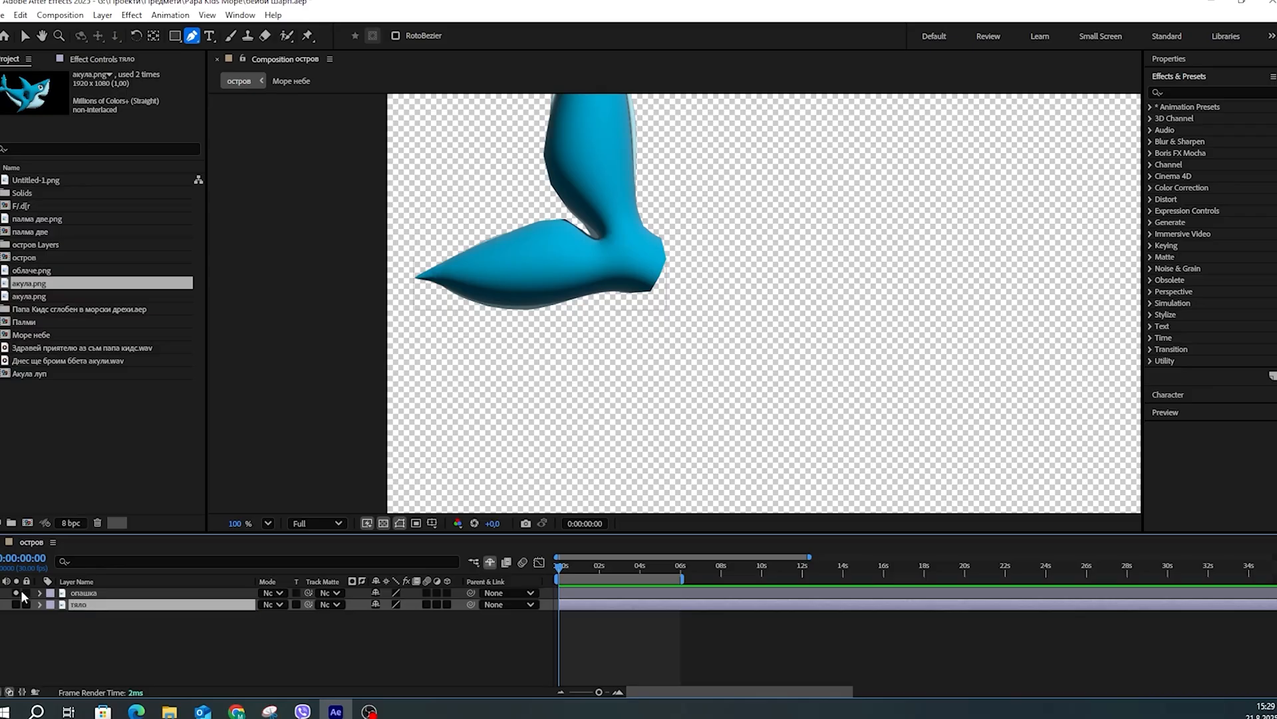
pyautogui.click(16, 592)
pyautogui.click(16, 604)
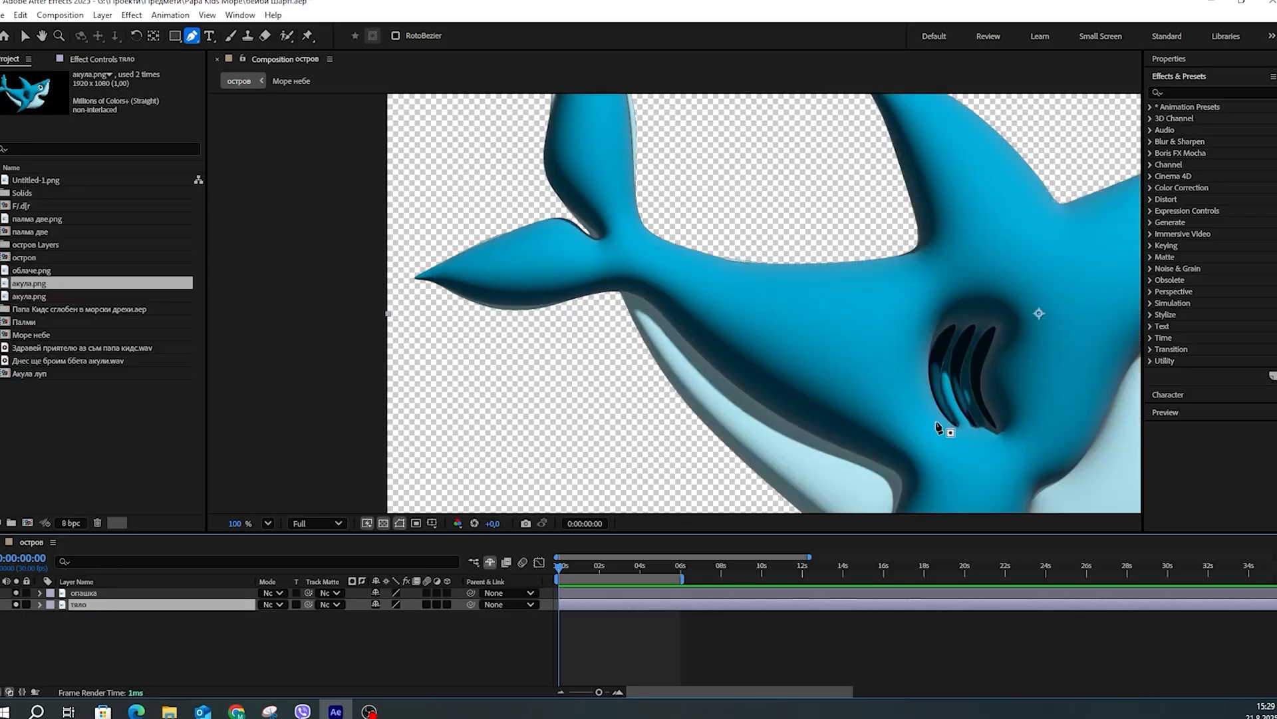
# Step: Start a loose Pen mask on the тяло layer behind the pectoral fin, going around the fin and below the lower jaw
pyautogui.press('h')
pyautogui.moveTo(929, 401); pyautogui.dragTo(727, 232)
pyautogui.press('g')
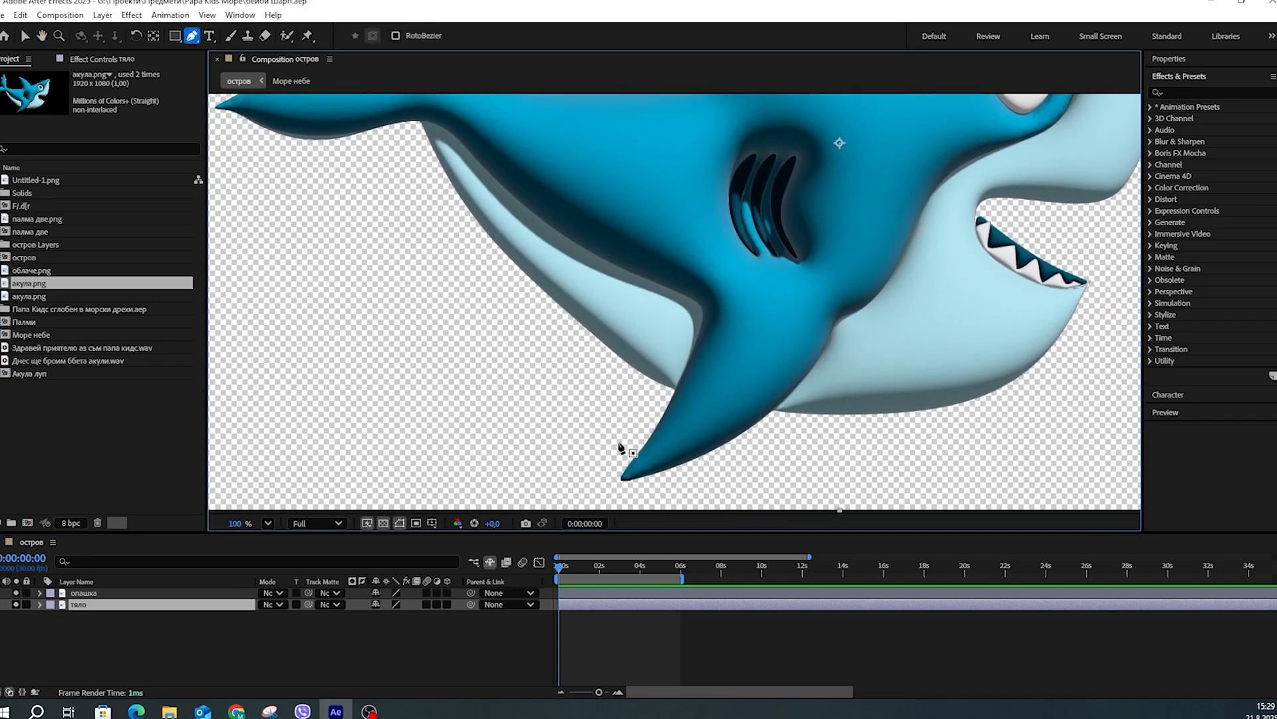
pyautogui.click(666, 390)
pyautogui.click(588, 484)
pyautogui.click(640, 497)
pyautogui.click(756, 465)
pyautogui.click(792, 439)
pyautogui.click(927, 443)
pyautogui.click(1025, 429)
# Step: Continue the тяло mask loosely in front of the mouth and up past the tip of the snout
pyautogui.press('space')
pyautogui.moveTo(1092, 381); pyautogui.dragTo(1069, 466)
pyautogui.click(1067, 461)
pyautogui.click(1084, 375)
pyautogui.press('space')
pyautogui.moveTo(1106, 354); pyautogui.dragTo(1040, 516)
pyautogui.click(1068, 457)
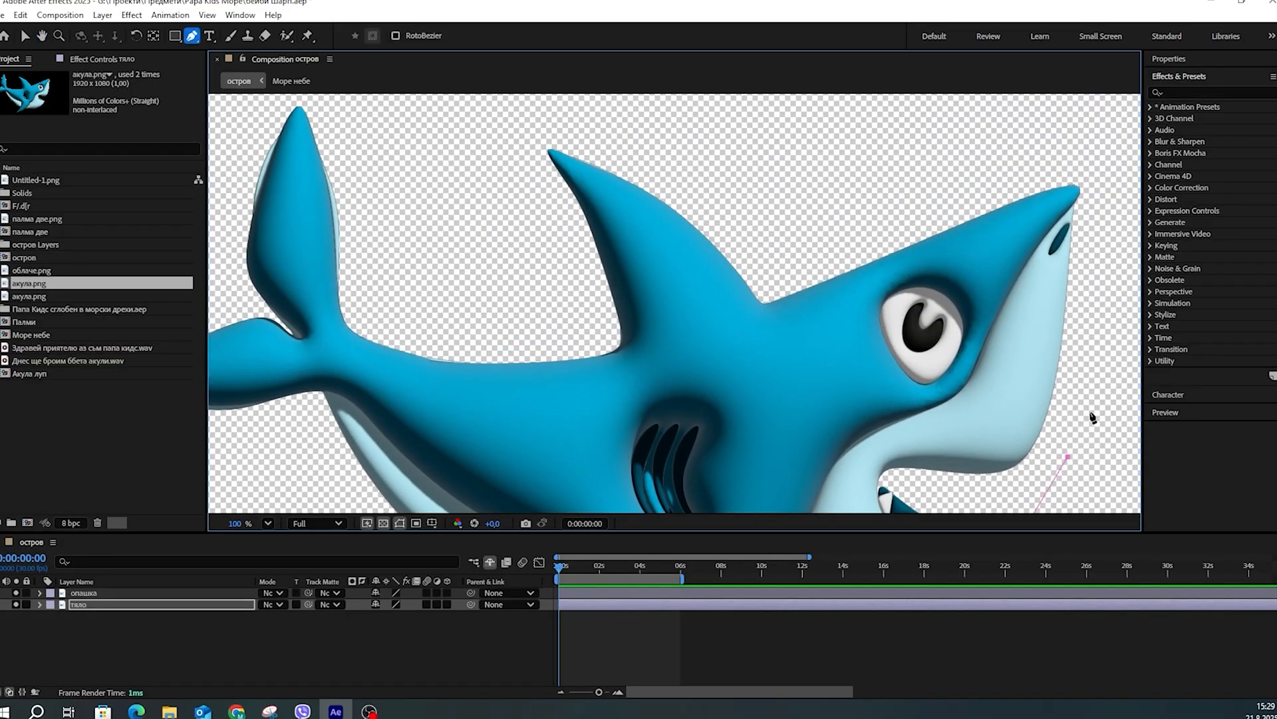
pyautogui.click(1089, 360)
pyautogui.click(1124, 190)
# Step: Continue the тяло mask above the head and around the dorsal fin down to its rear base
pyautogui.click(1036, 164)
pyautogui.click(926, 206)
pyautogui.click(815, 255)
pyautogui.click(752, 233)
pyautogui.click(661, 160)
pyautogui.click(535, 134)
pyautogui.click(539, 222)
pyautogui.click(585, 305)
pyautogui.click(570, 342)
# Step: Continue the тяло mask along the back and cut across the tail root so the flukes are excluded
pyautogui.click(477, 331)
pyautogui.click(406, 325)
pyautogui.click(353, 322)
pyautogui.click(331, 331)
pyautogui.click(306, 352)
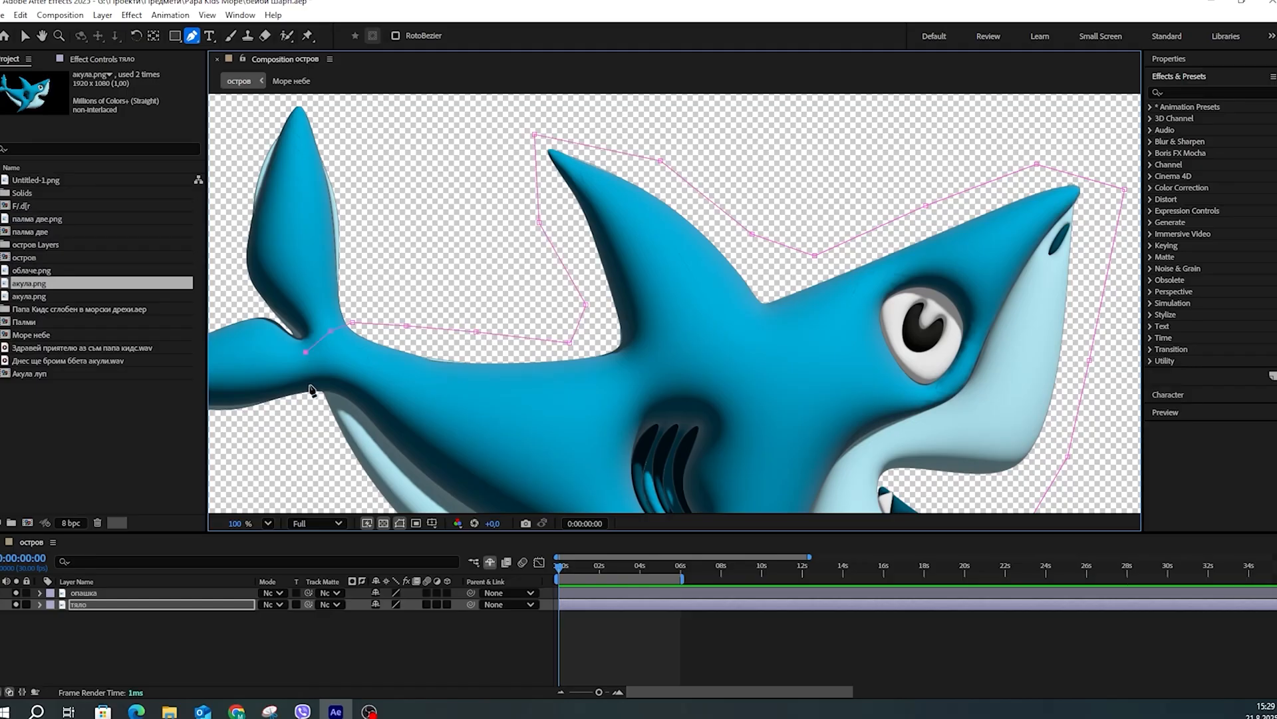
pyautogui.click(312, 384)
pyautogui.click(321, 390)
pyautogui.click(329, 417)
# Step: Undo the last mask point, trace the тяло mask loosely below the belly and close it behind the pectoral fin
pyautogui.keyDown('ctrl'); pyautogui.click(464, 269); pyautogui.keyUp('ctrl')
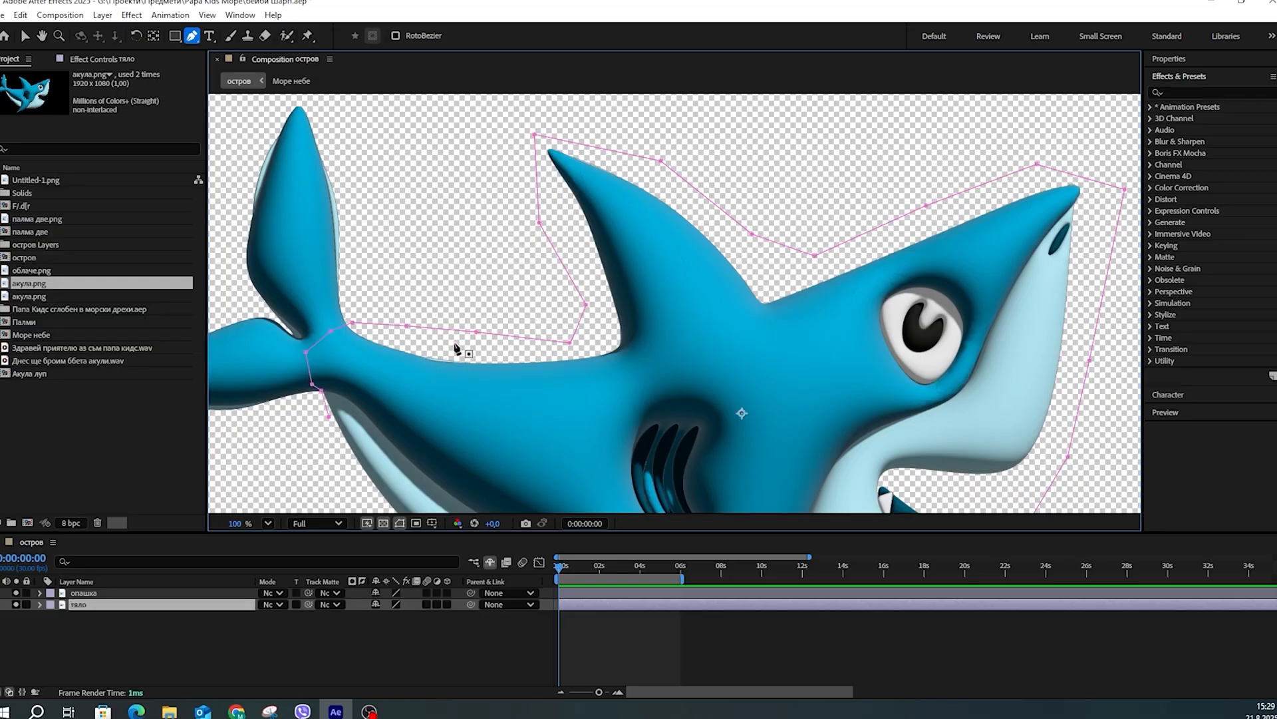
pyautogui.press('space')
pyautogui.moveTo(467, 389); pyautogui.dragTo(537, 264)
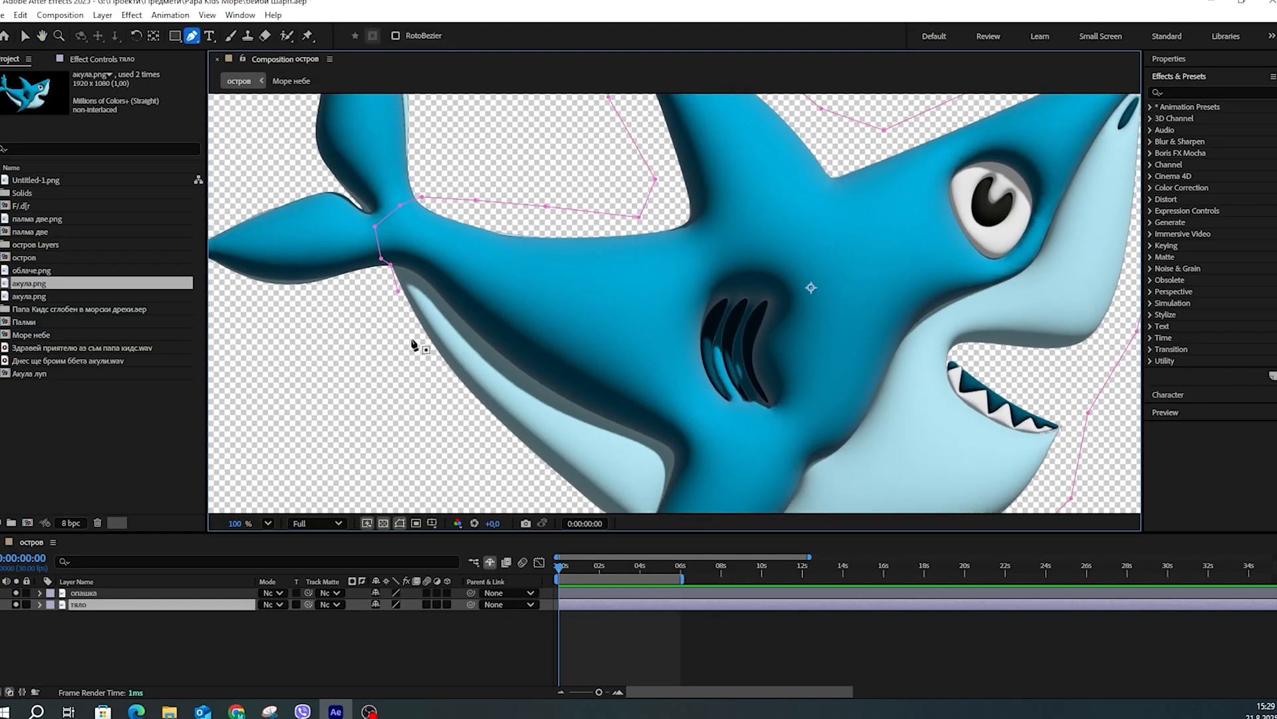
pyautogui.hotkey('ctrl', 'z')
pyautogui.click(400, 332)
pyautogui.click(443, 386)
pyautogui.click(493, 439)
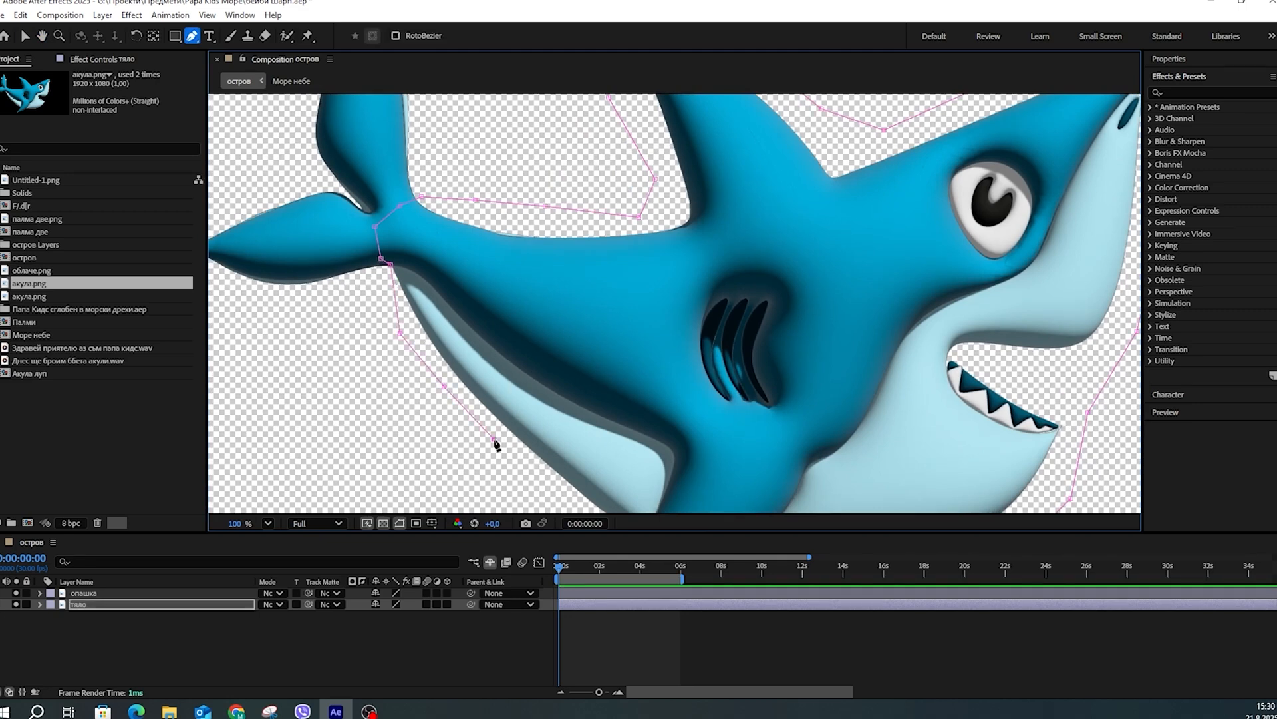
pyautogui.press('space')
pyautogui.moveTo(524, 301); pyautogui.dragTo(565, 96)
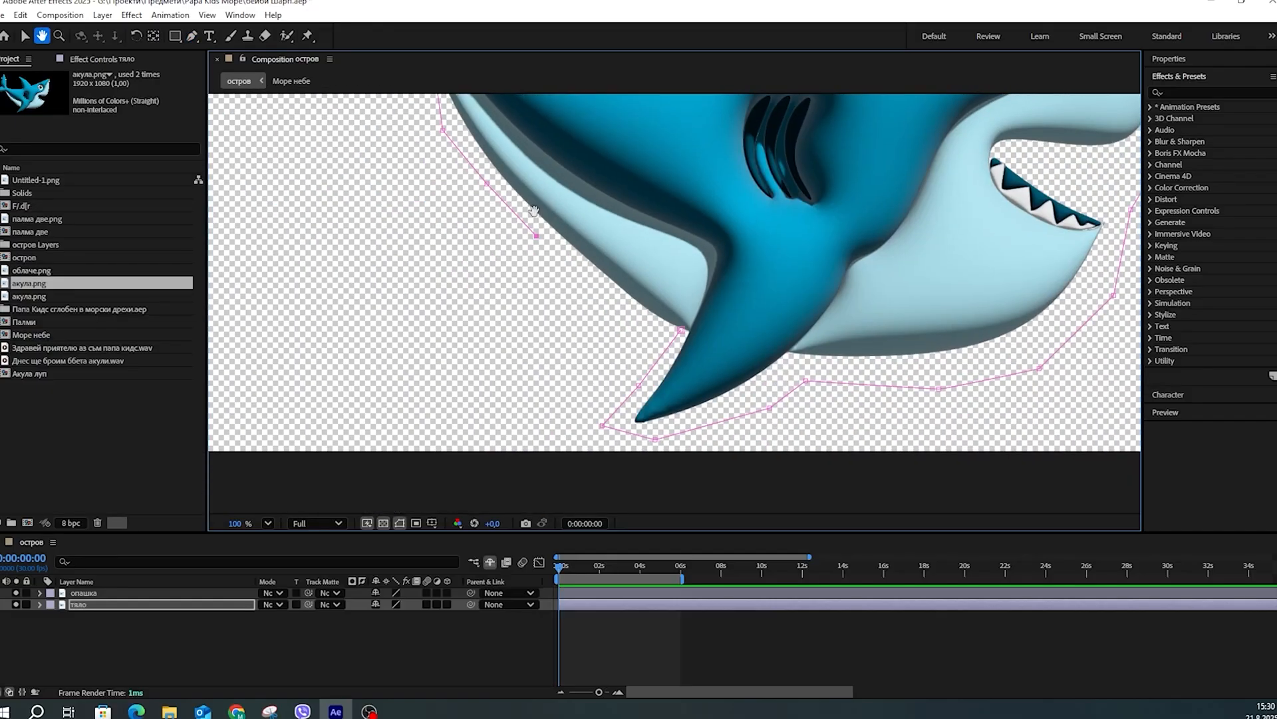
pyautogui.click(570, 281)
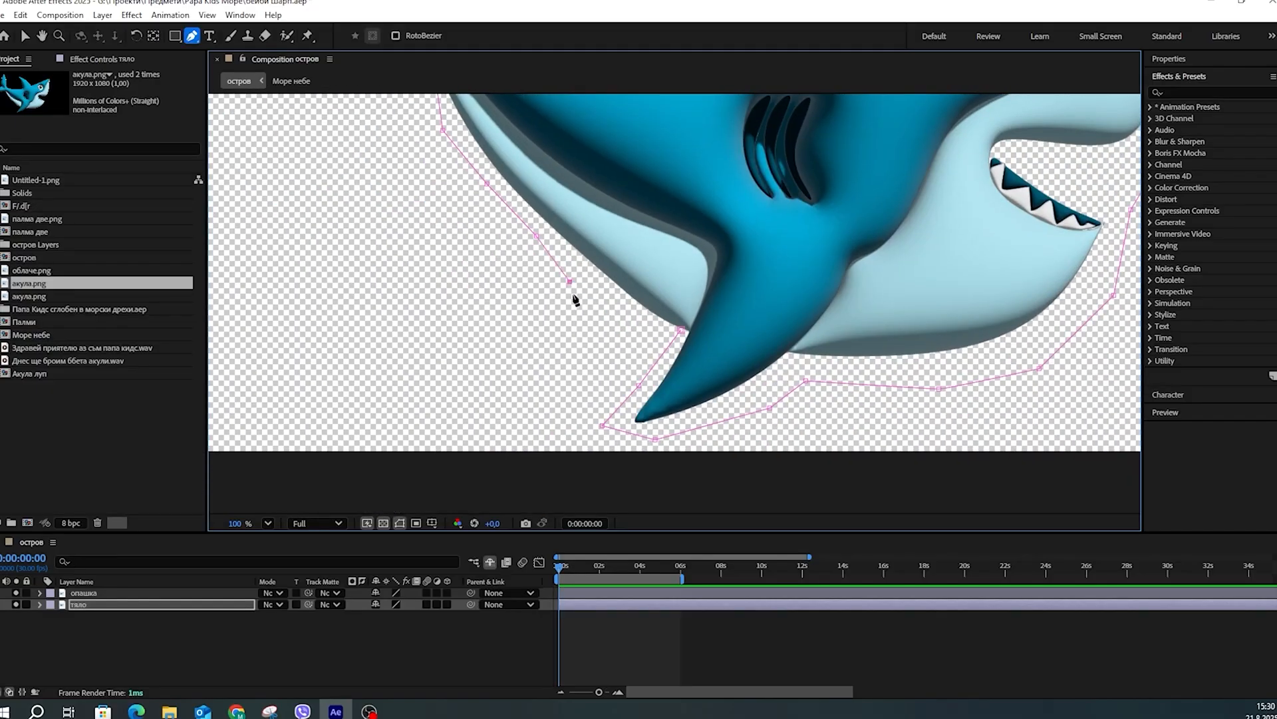
pyautogui.click(679, 332)
# Step: Turn off solo on the опашка layer to check the masked тяло layer by itself
pyautogui.scroll(-1, 532, 332)
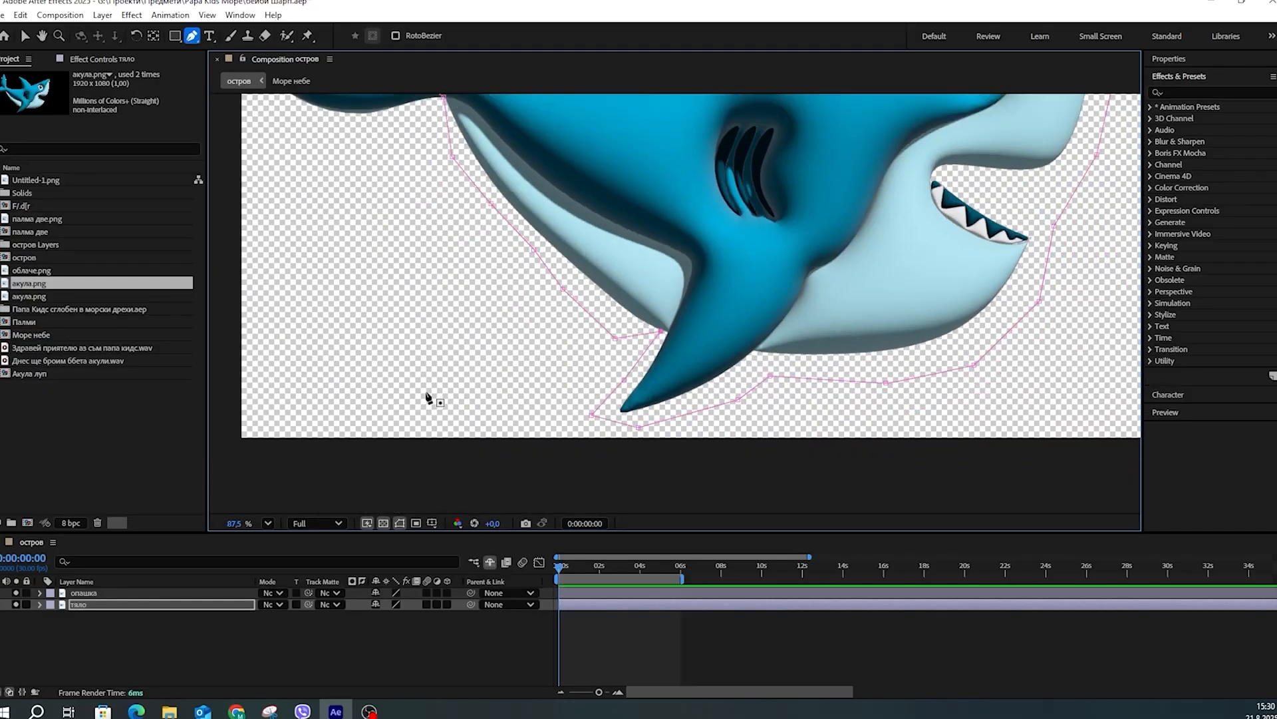
pyautogui.scroll(-4, 428, 399)
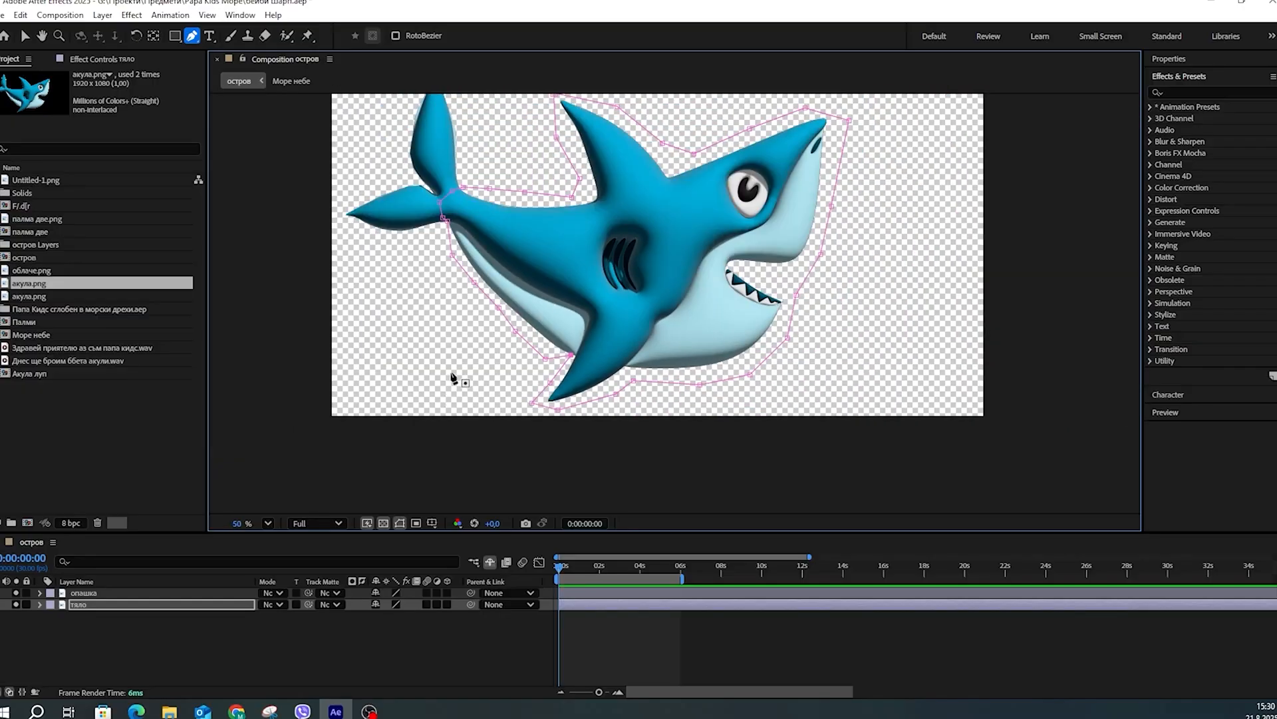
pyautogui.click(16, 592)
pyautogui.click(16, 592)
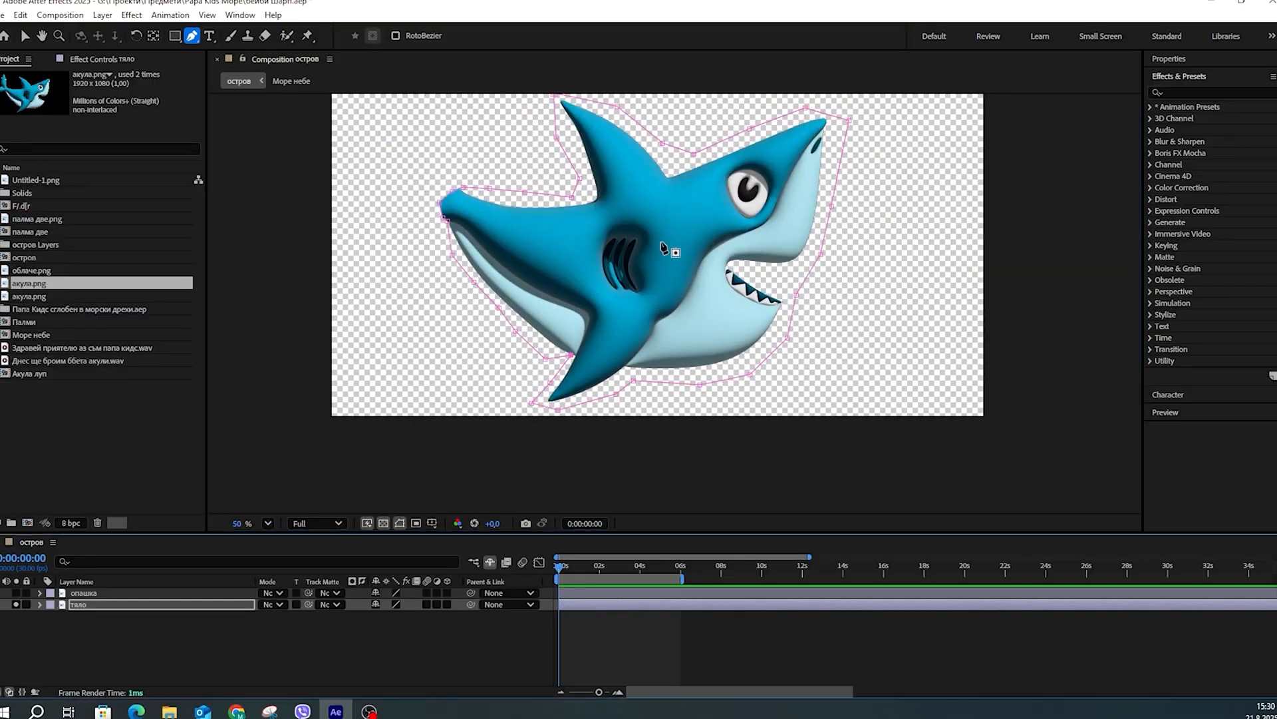
# Step: Create a dark gray 1920 x 1080 px solid using an eyedropper-sampled colour and place it beneath the опашка and тяло layers as a background
pyautogui.click(430, 642)
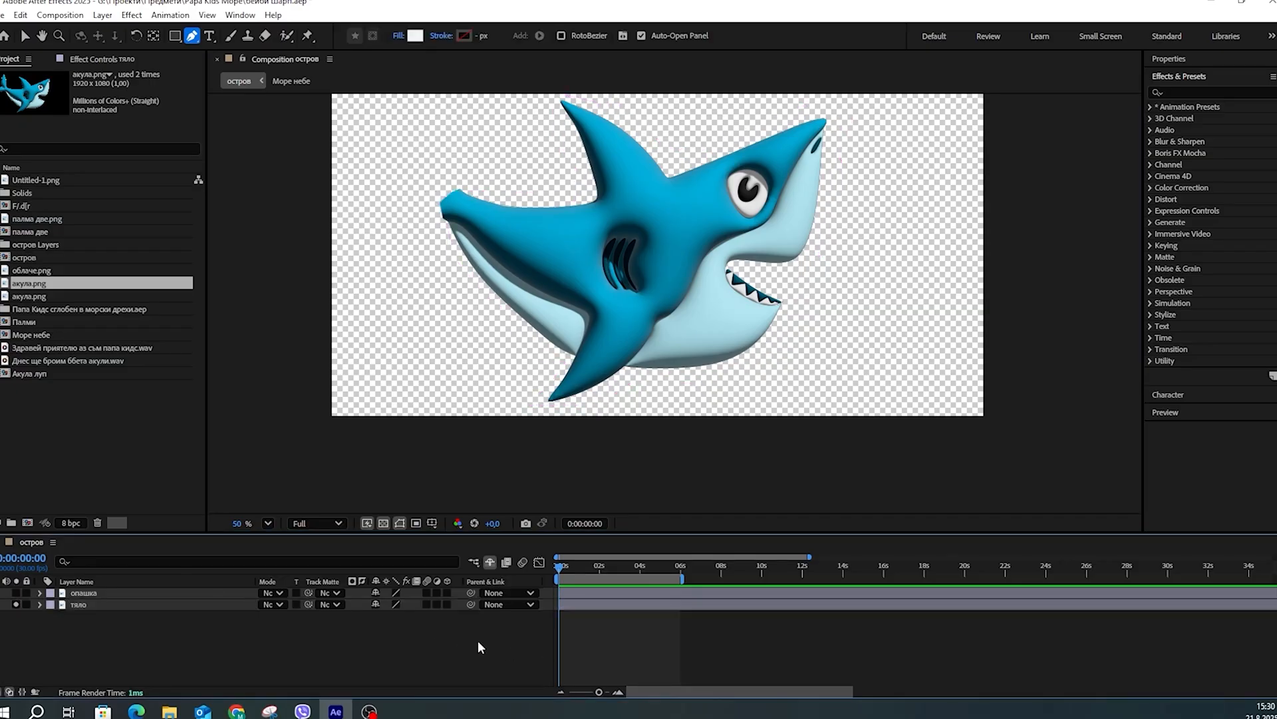
pyautogui.rightClick(611, 628)
pyautogui.moveTo(688, 464)
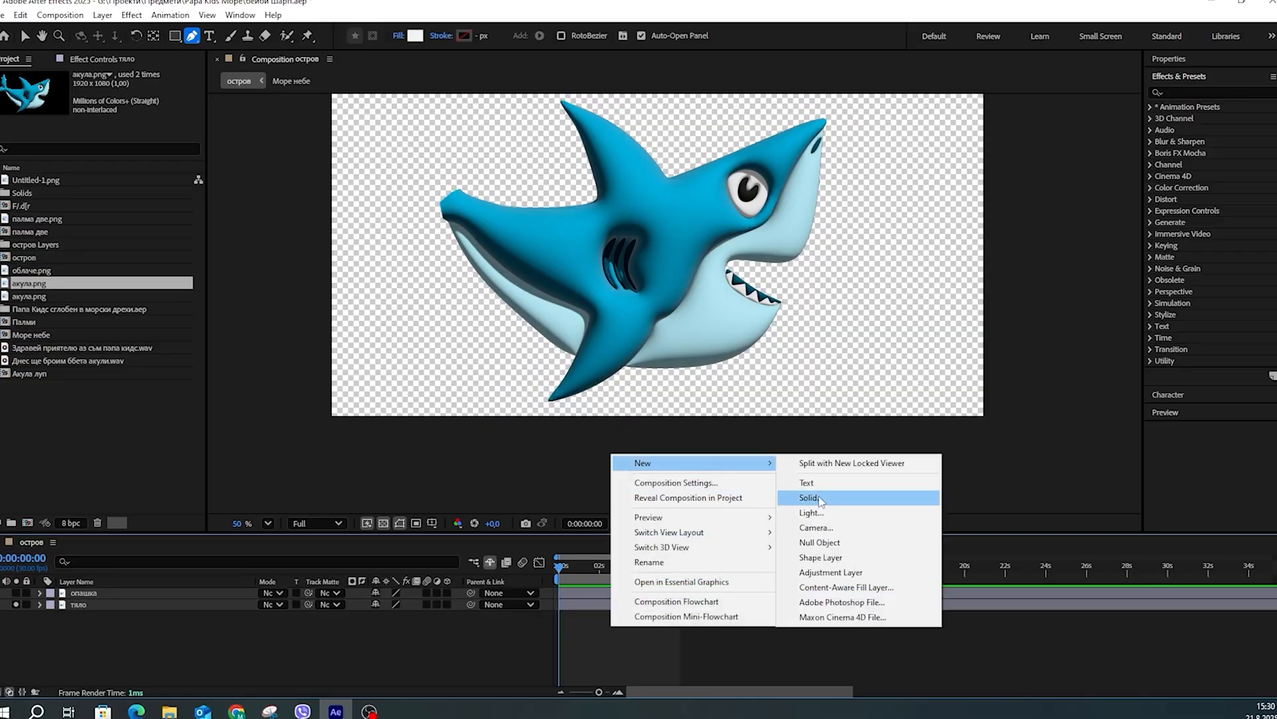
pyautogui.click(821, 501)
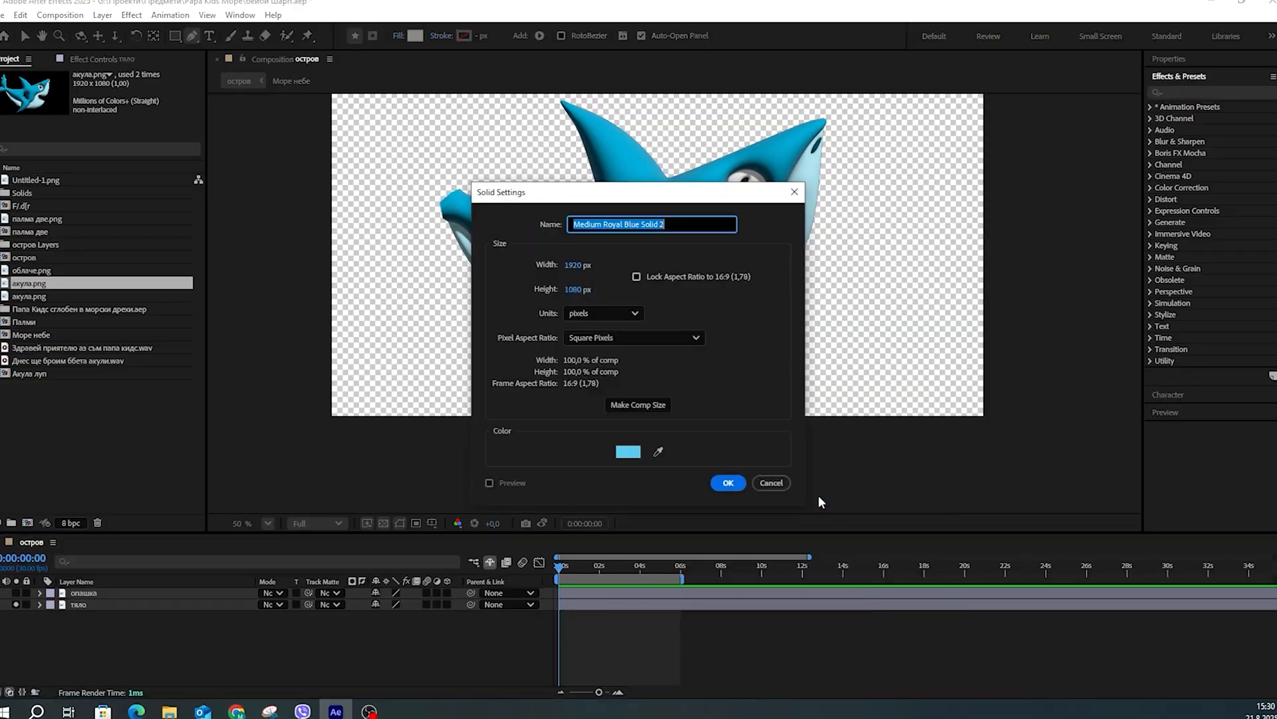
pyautogui.click(658, 452)
pyautogui.click(632, 334)
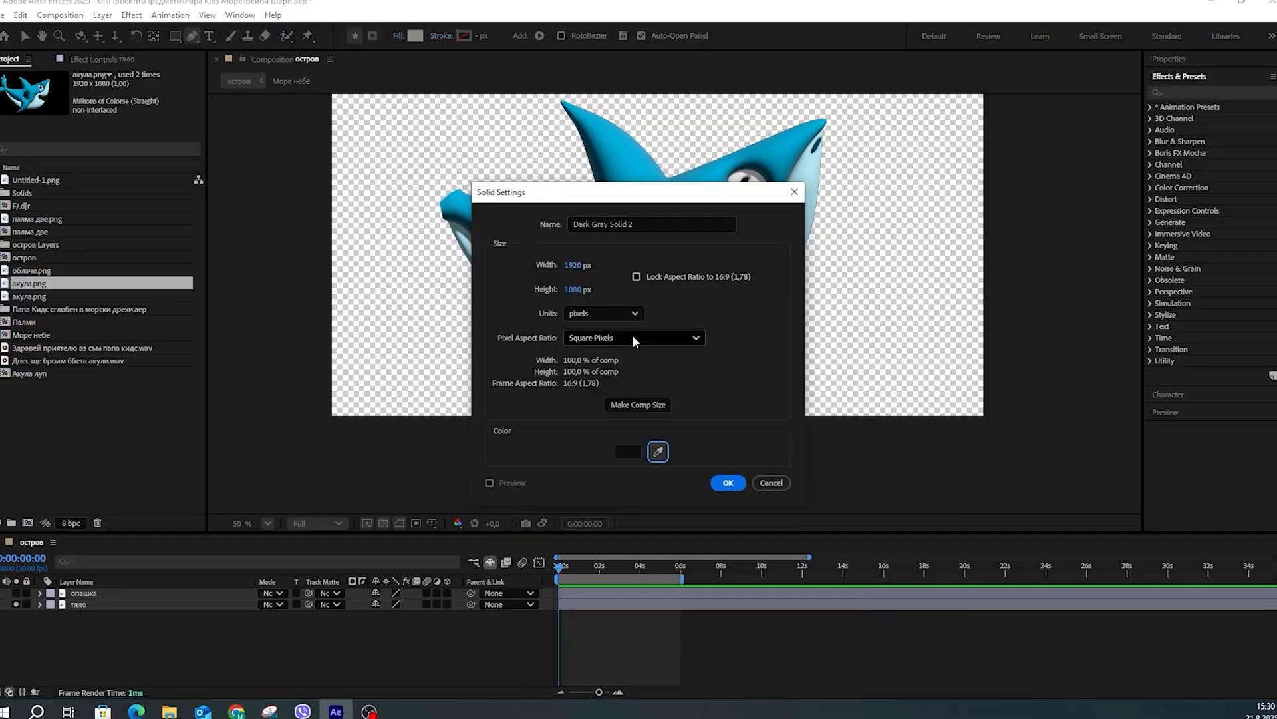
pyautogui.click(725, 484)
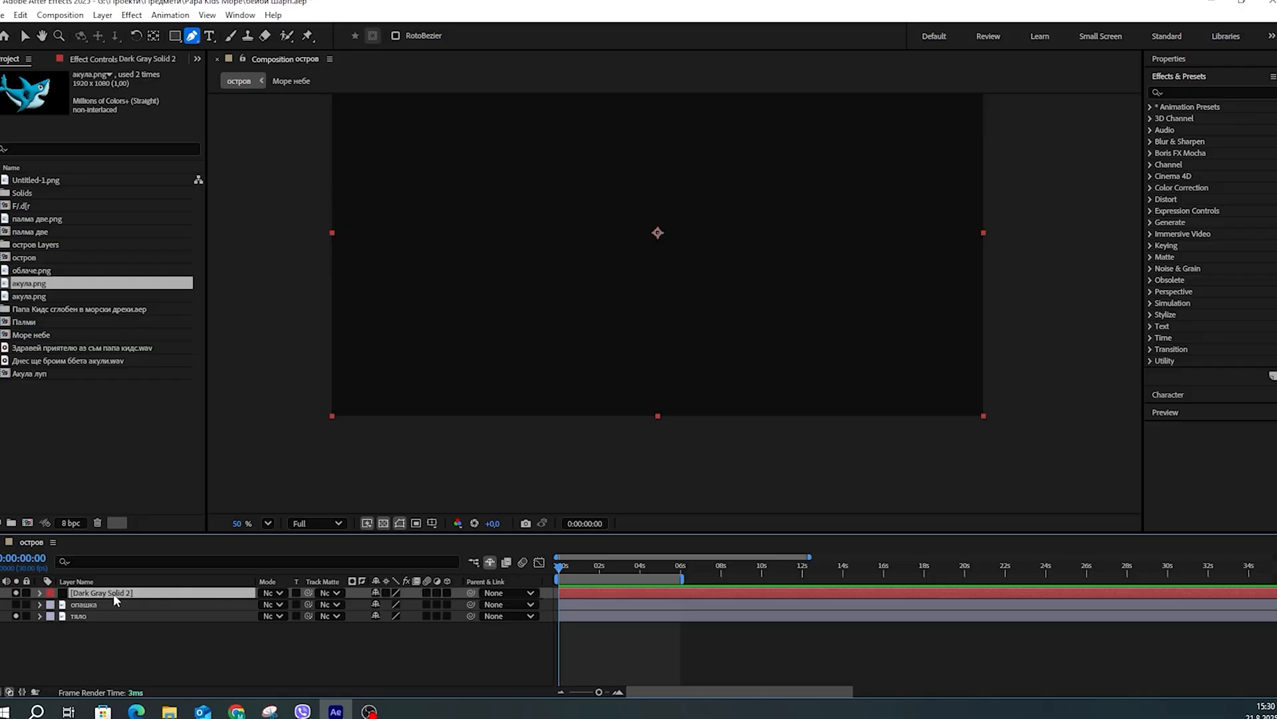
pyautogui.moveTo(113, 593); pyautogui.dragTo(111, 632)
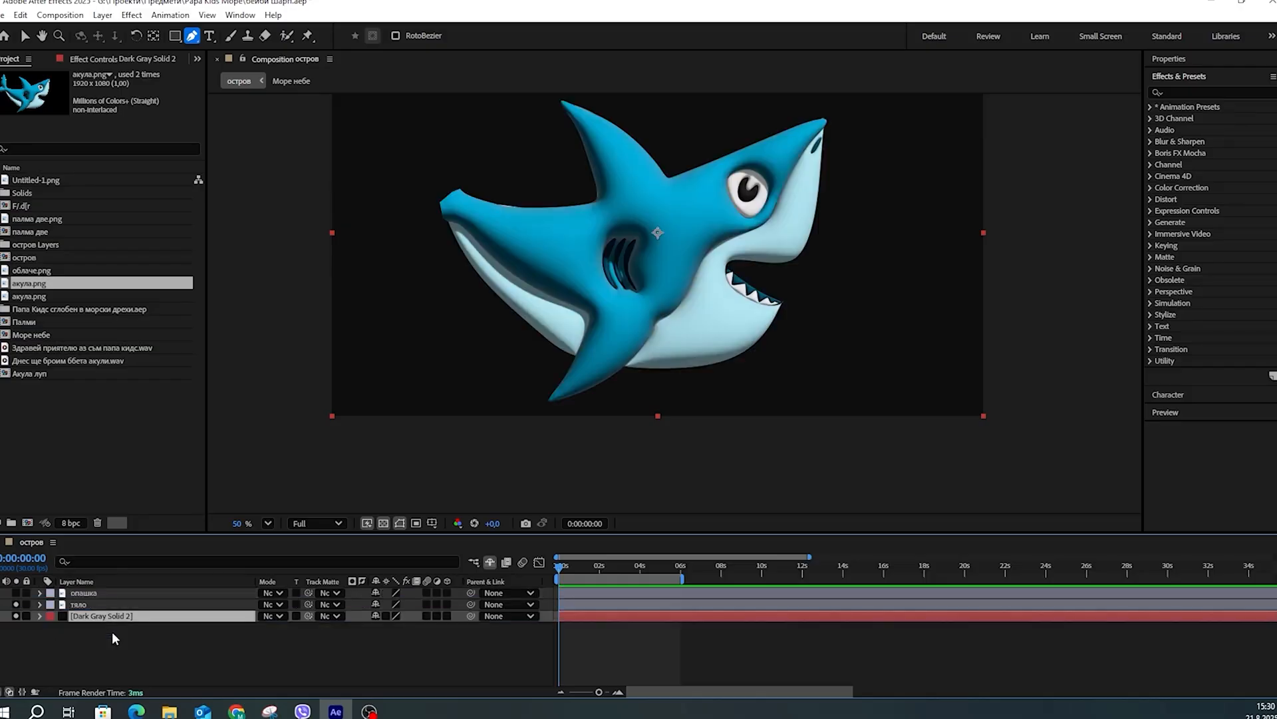
# Step: Turn off solo on the тяло and solid layers so the whole shark shows against the dark background
pyautogui.click(16, 593)
pyautogui.click(16, 604)
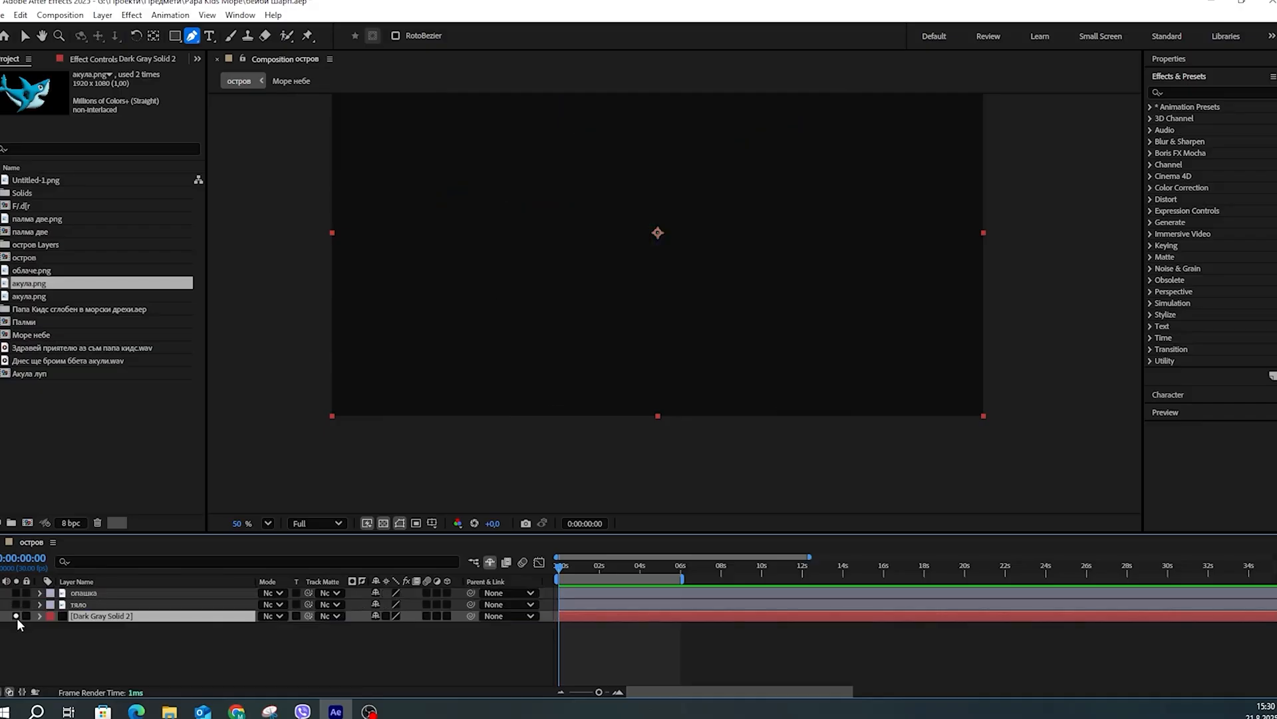
pyautogui.click(17, 616)
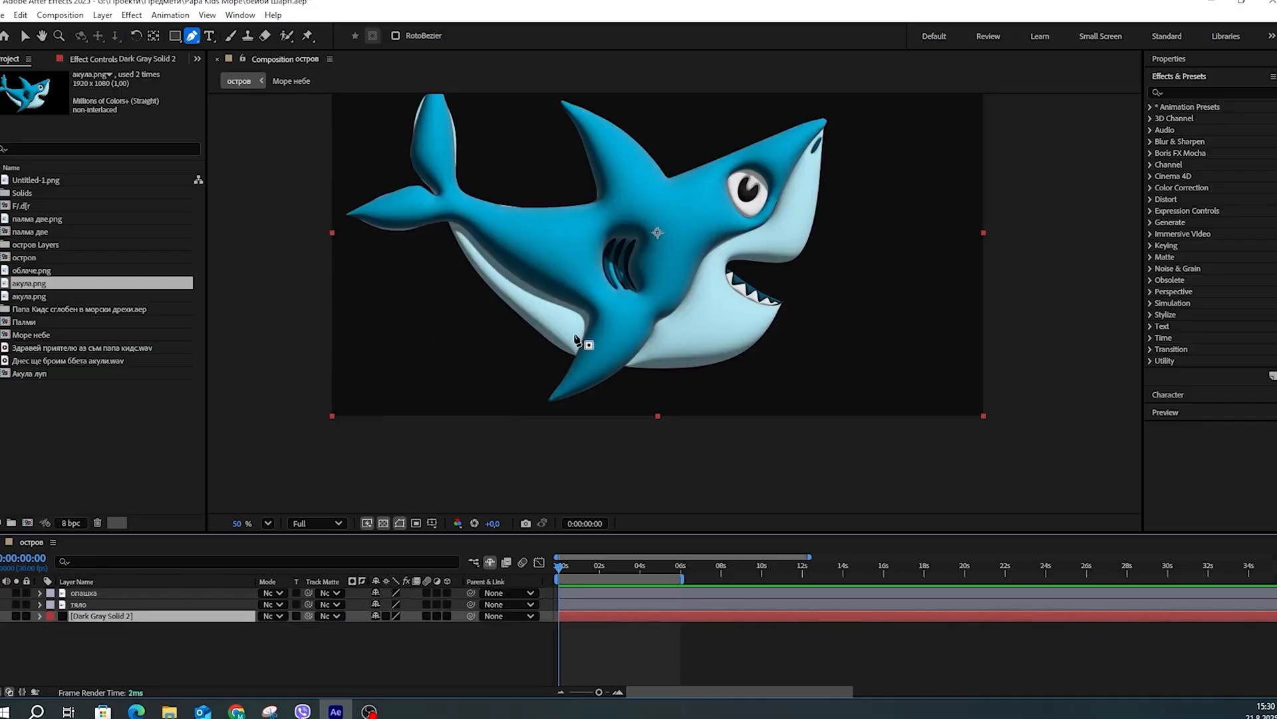
pyautogui.scroll(-2, 644, 306)
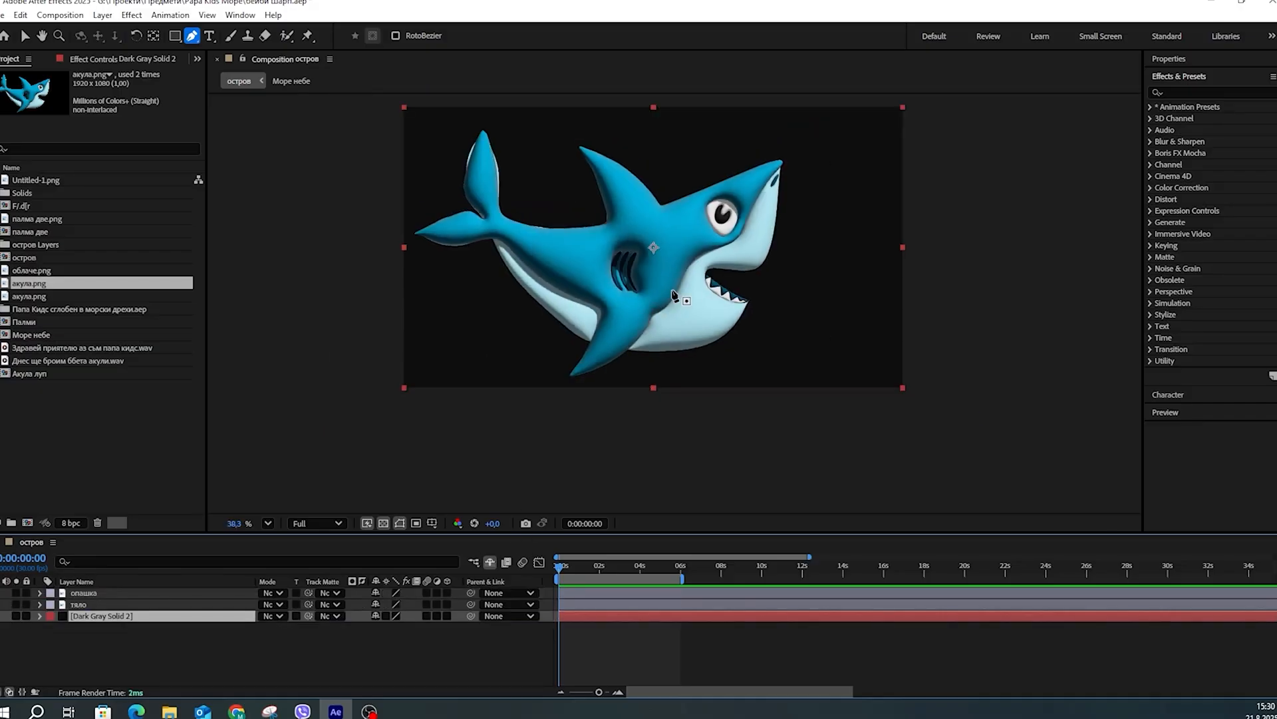
pyautogui.press('h')
pyautogui.moveTo(692, 288); pyautogui.dragTo(692, 386)
pyautogui.press("'")
pyautogui.press("'")
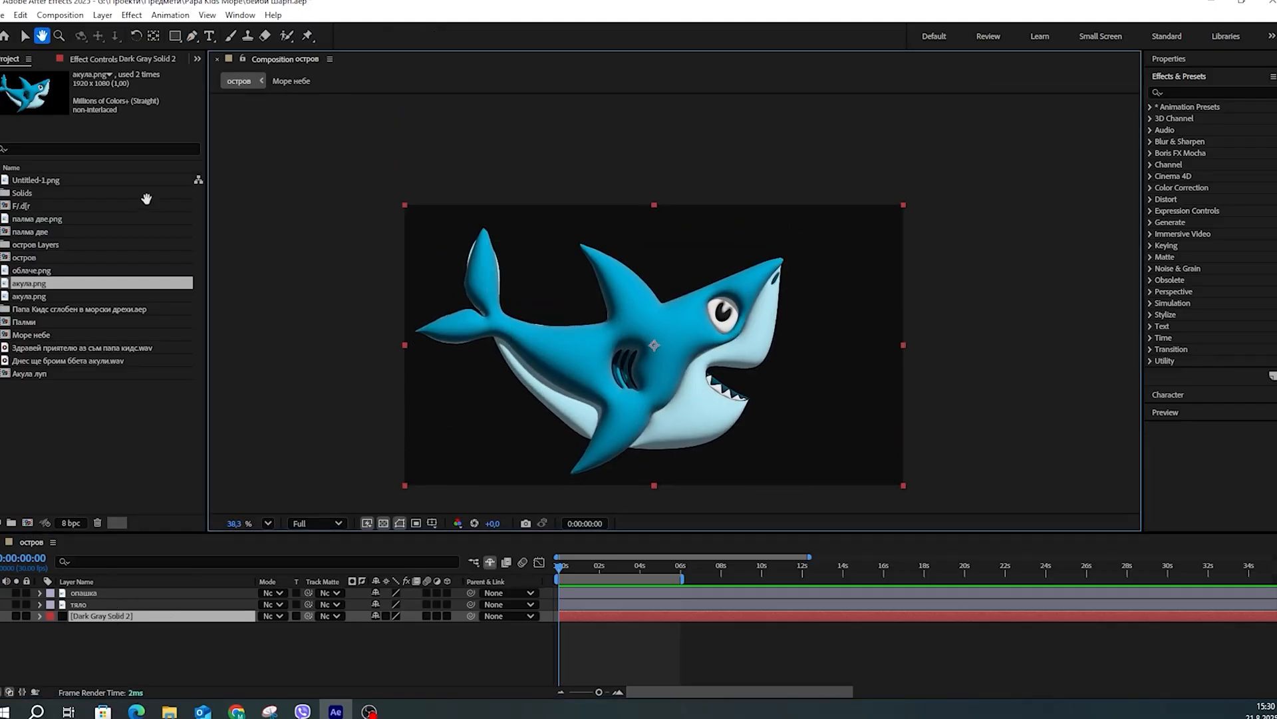
pyautogui.click(25, 36)
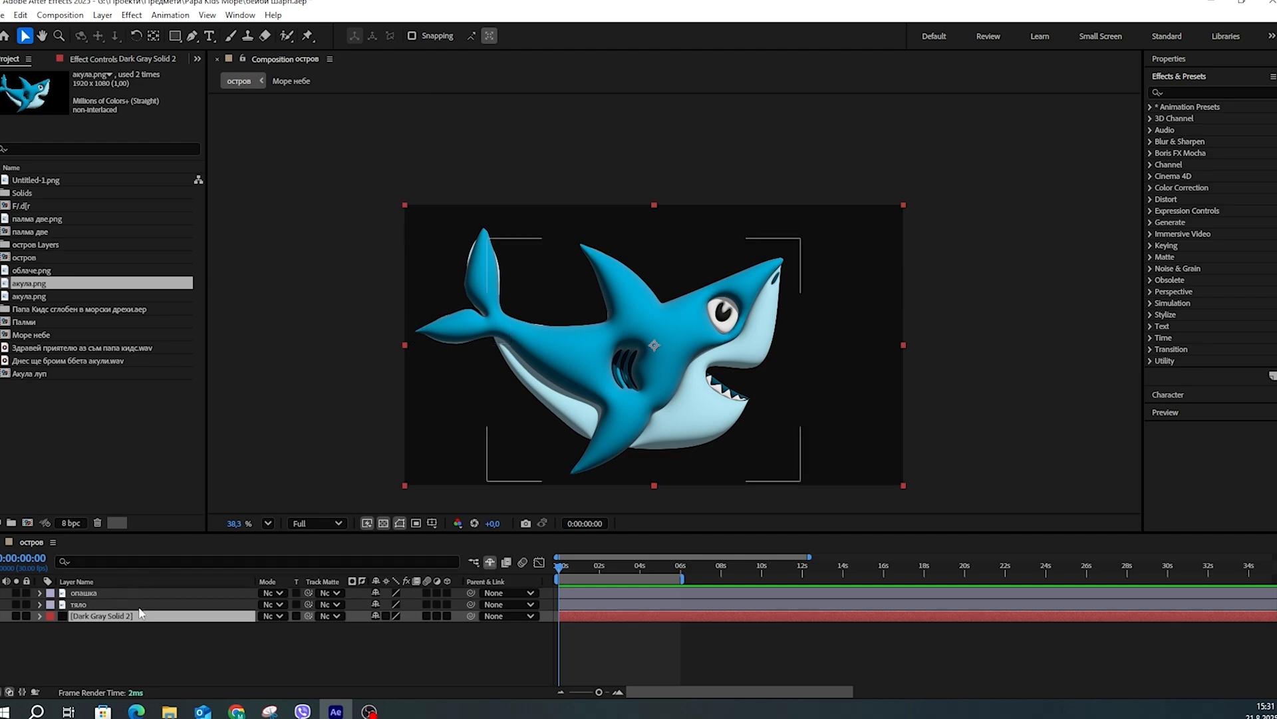
# Step: Move the опашка layer's anchor point to the joint where the tail meets the body
pyautogui.click(117, 593)
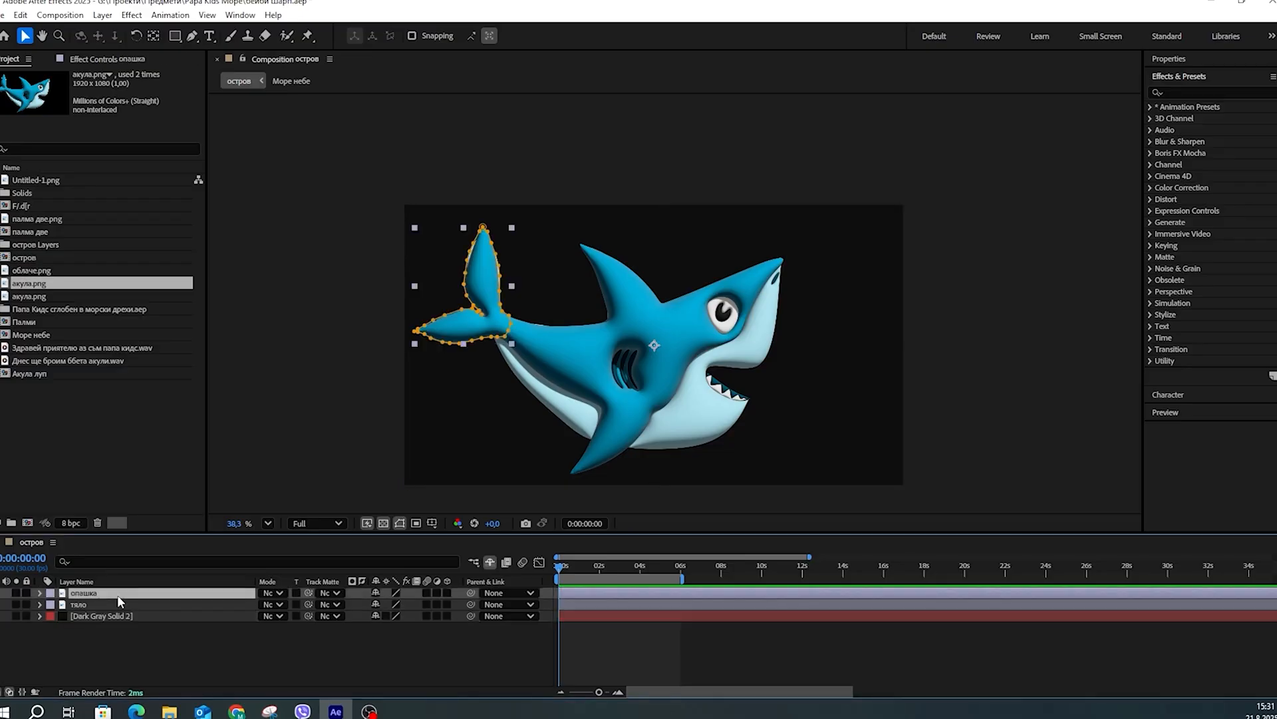
pyautogui.click(153, 35)
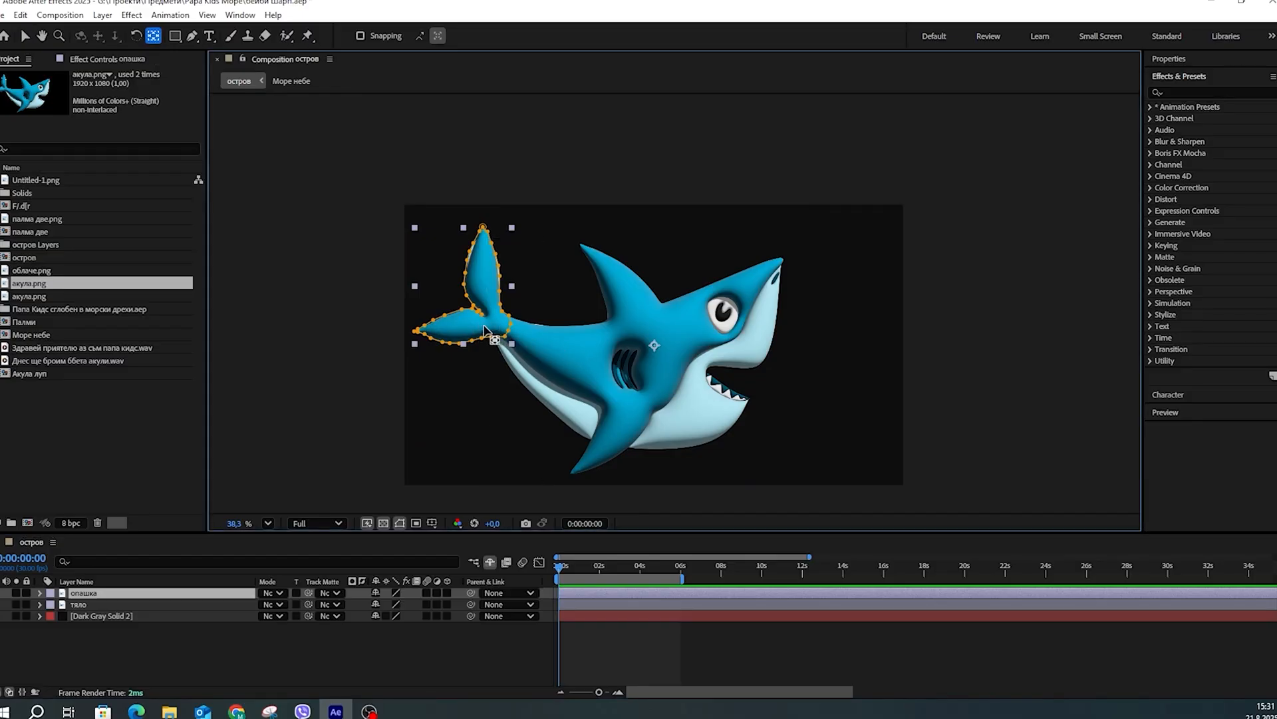
pyautogui.scroll(6, 485, 328)
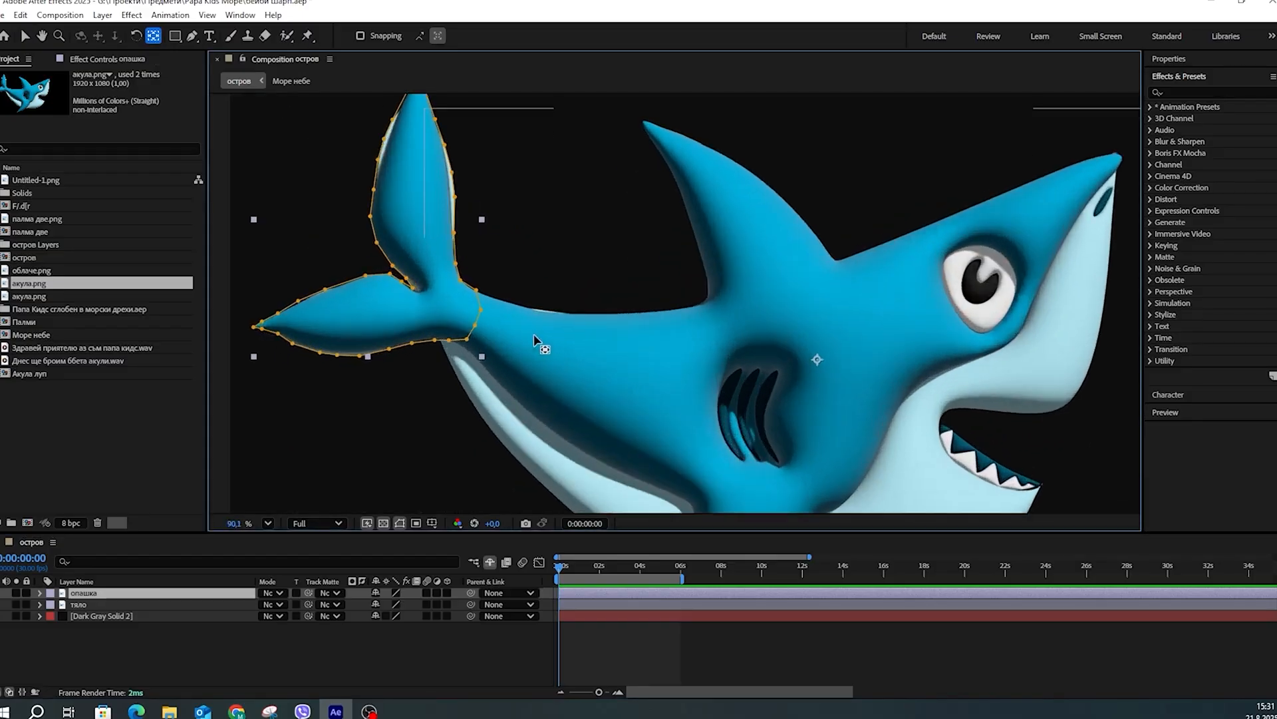
pyautogui.scroll(-1, 533, 334)
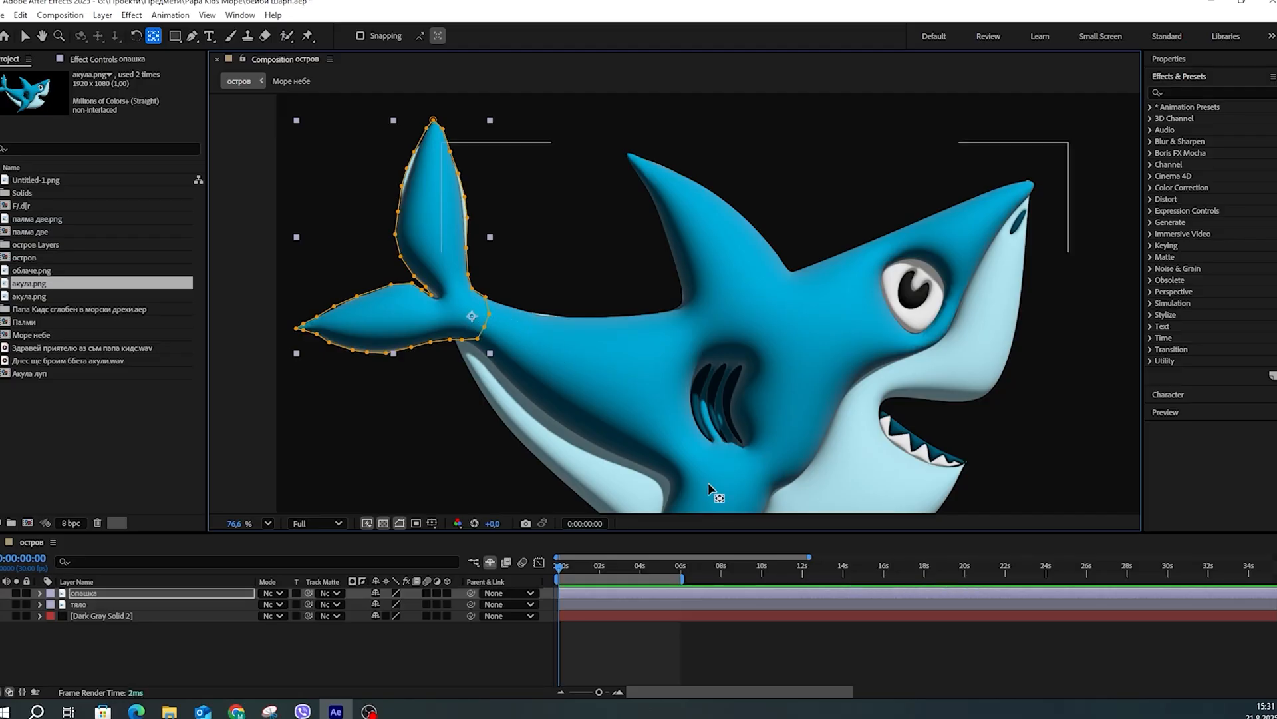
# Step: Move the тяло layer's anchor point down beside the gills
pyautogui.click(77, 604)
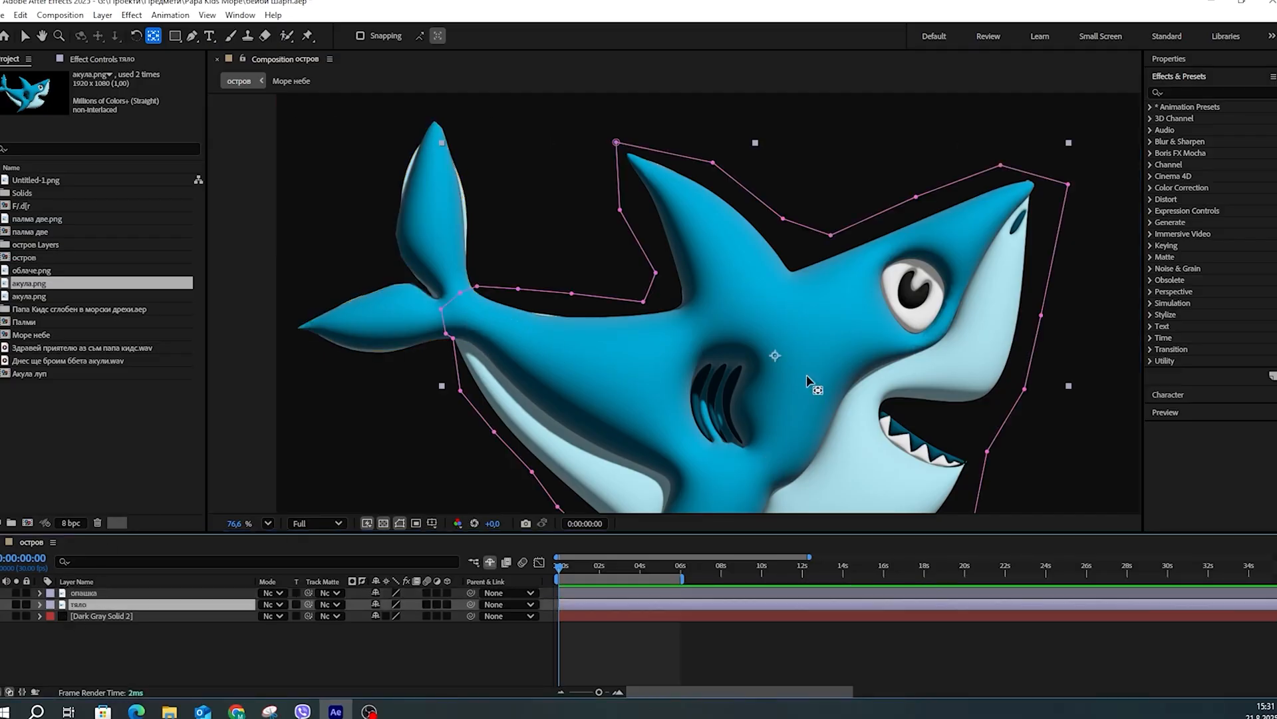
pyautogui.click(775, 355)
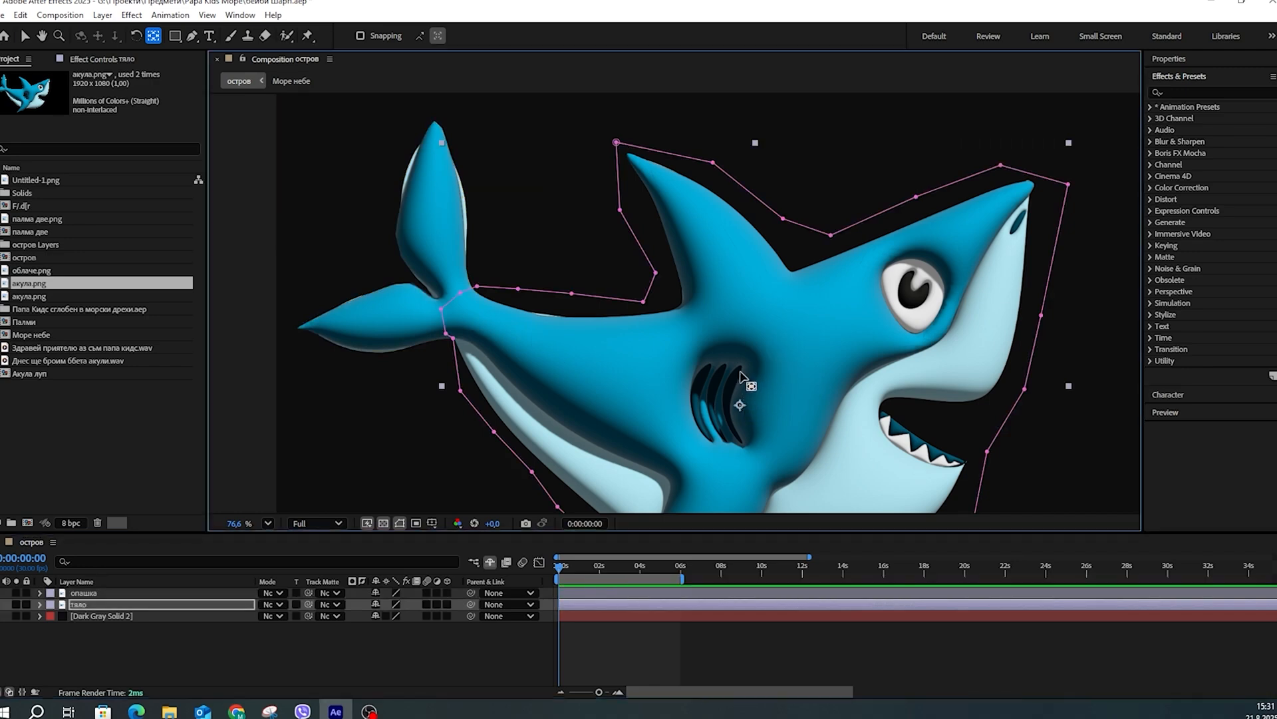
pyautogui.scroll(-2, 743, 363)
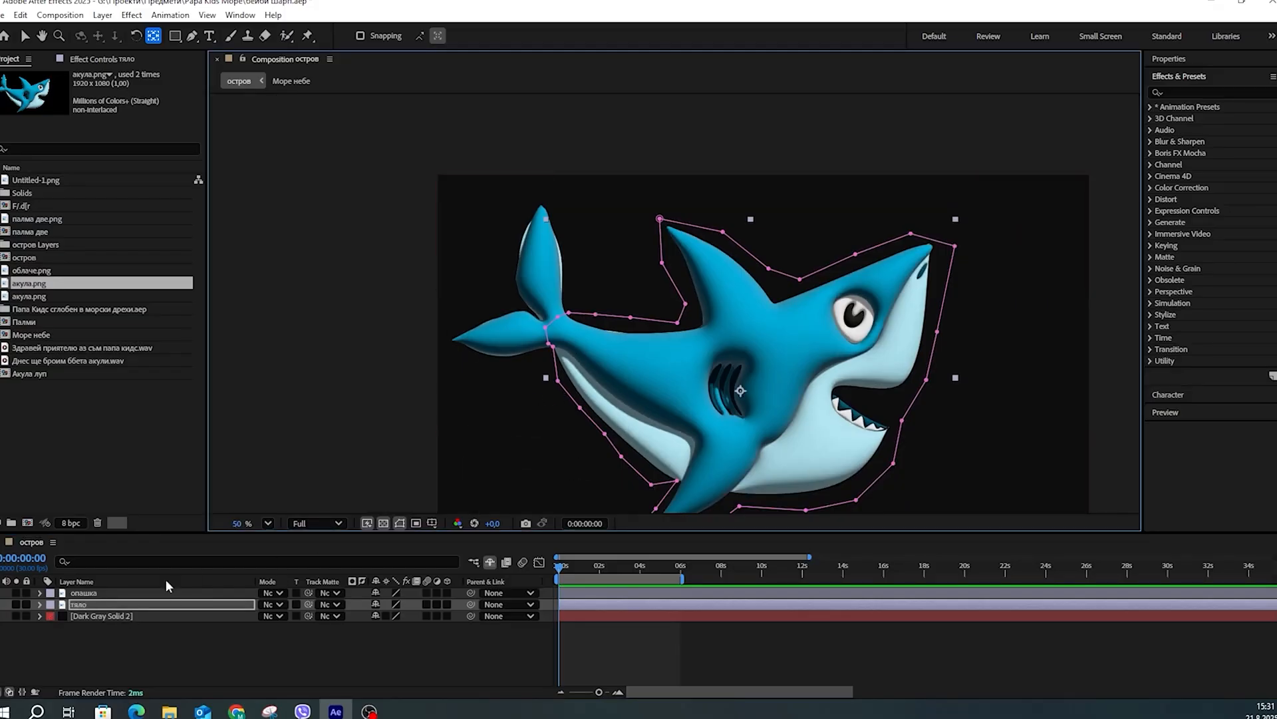
# Step: Show the опашка layer's Rotation property and try tilting the tail to -6°, undoing the test rotation
pyautogui.click(128, 593)
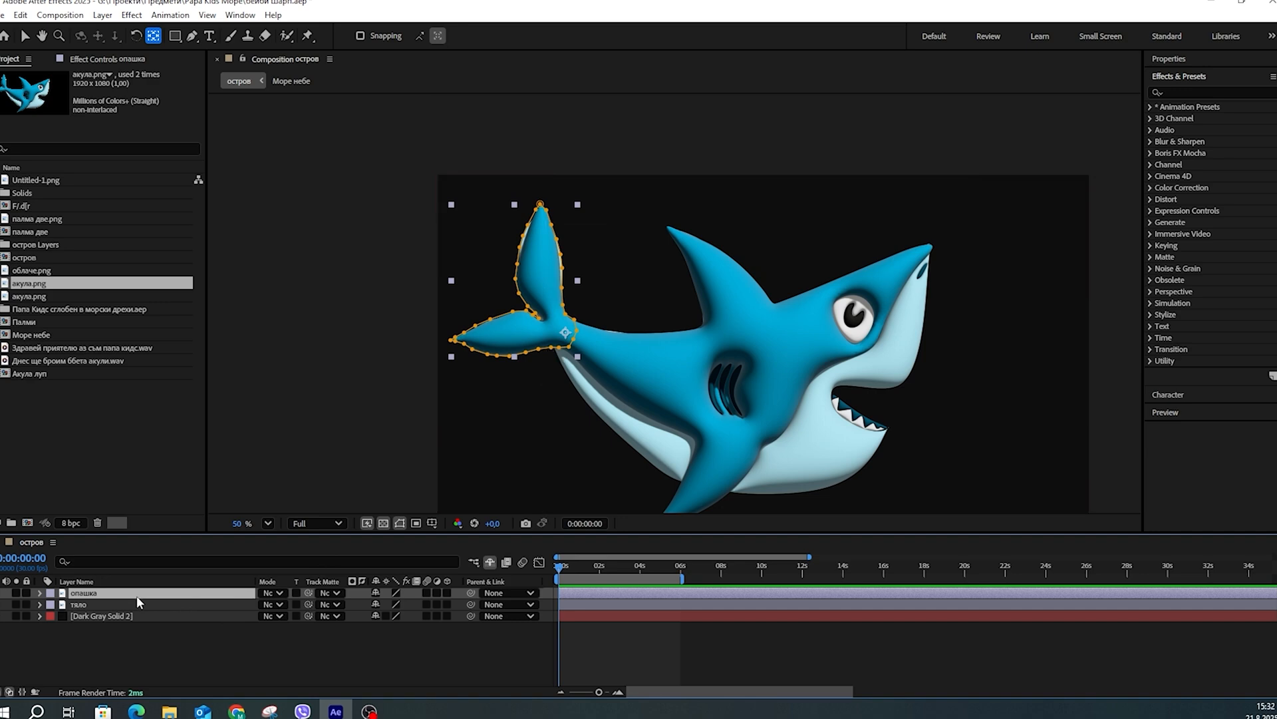
pyautogui.press('r')
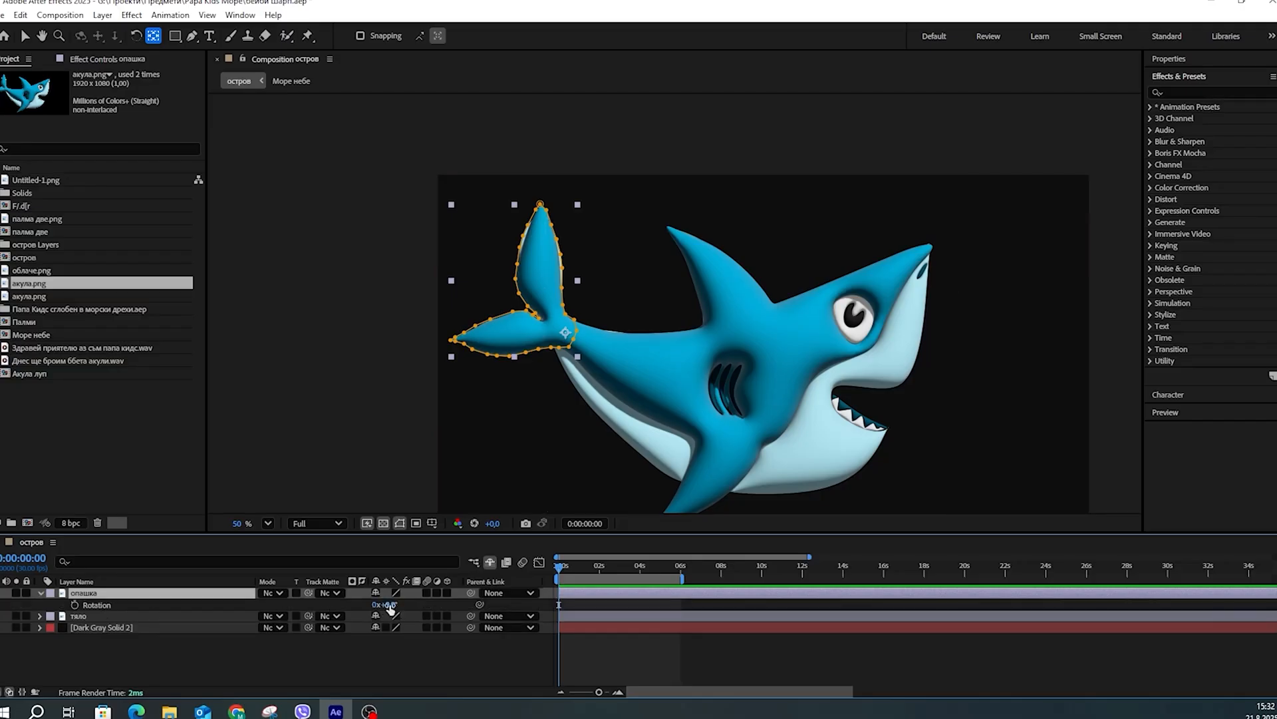
pyautogui.moveTo(391, 605); pyautogui.dragTo(391, 609)
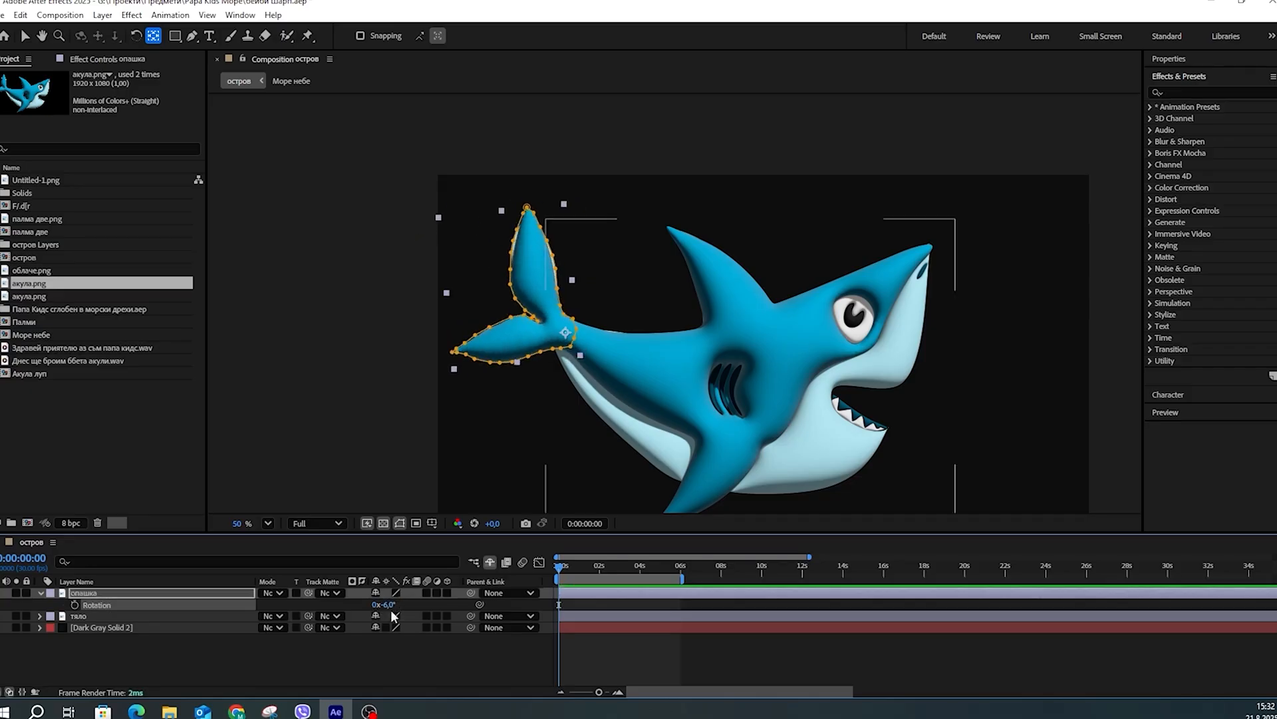
pyautogui.hotkey('ctrl', 'z')
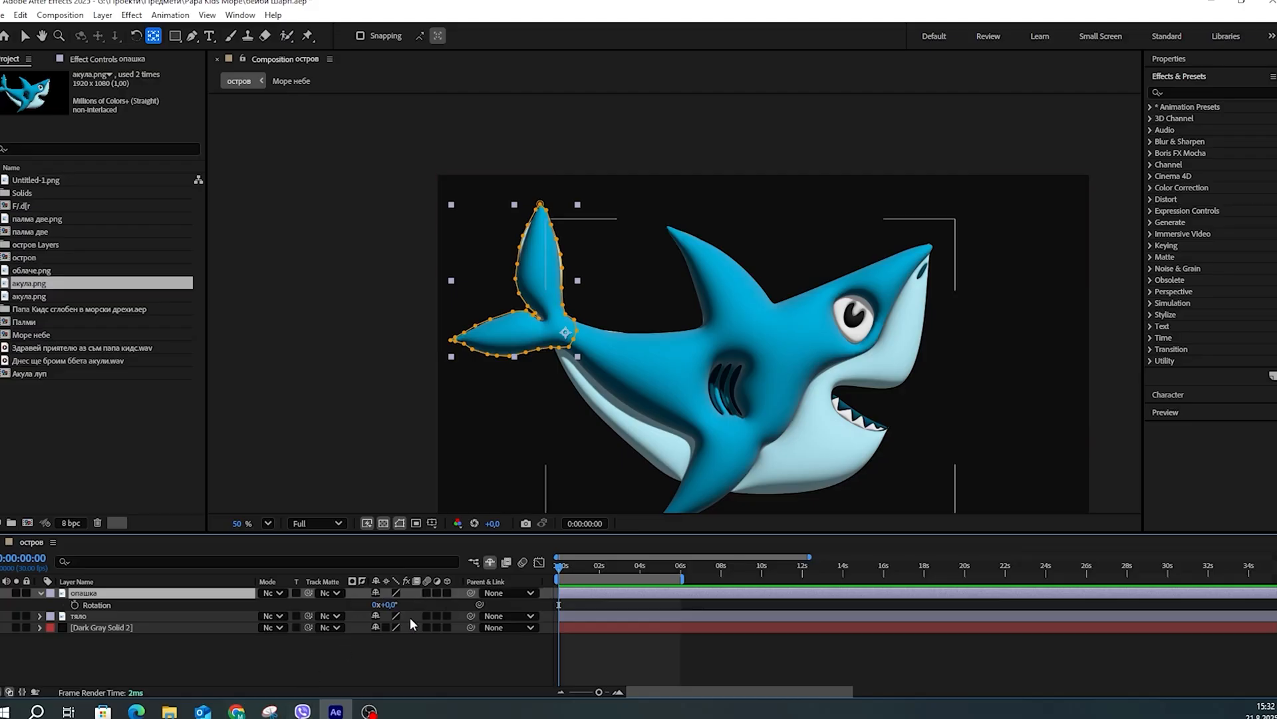
# Step: Make the опашка layer 3D, test its X and Z rotations, and set its Y Rotation to -16°
pyautogui.click(446, 593)
pyautogui.scroll(1, 398, 601)
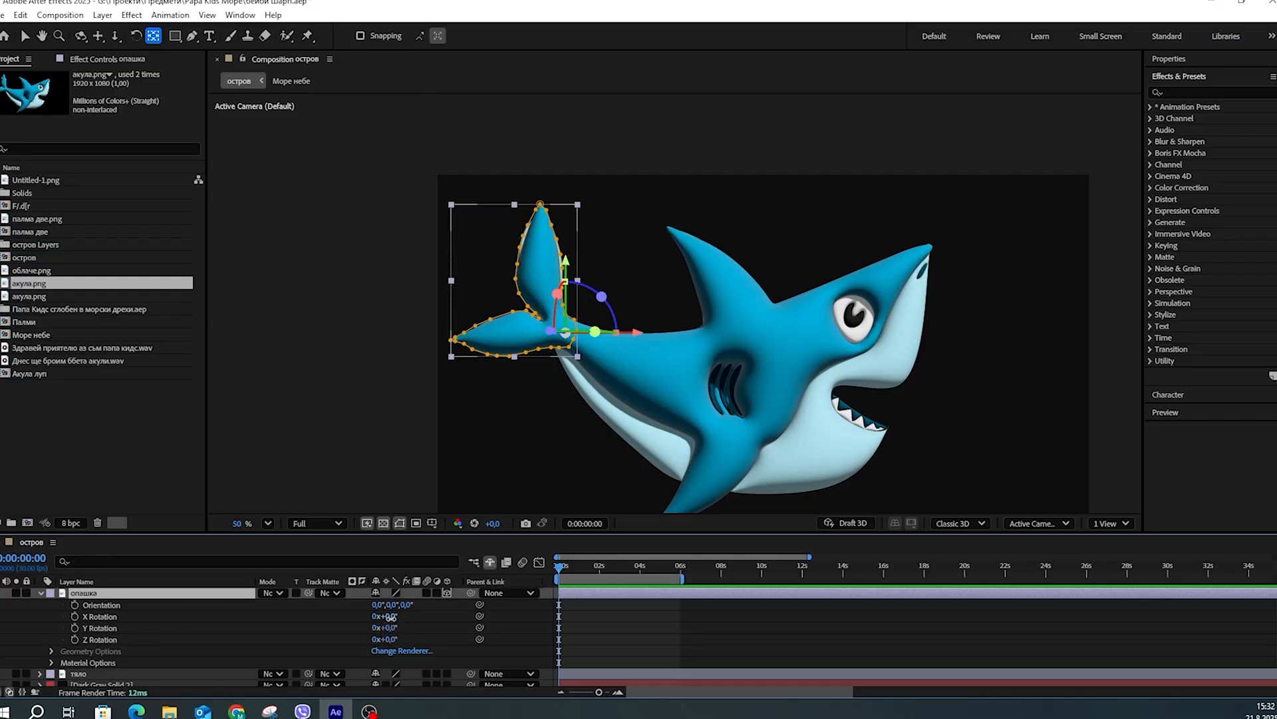
pyautogui.moveTo(391, 618)
pyautogui.mouseDown()
pyautogui.moveTo(407, 622)
pyautogui.moveTo(374, 622)
pyautogui.moveTo(385, 625)
pyautogui.mouseUp()
pyautogui.moveTo(393, 640); pyautogui.dragTo(395, 640)
pyautogui.moveTo(391, 630)
pyautogui.mouseDown()
pyautogui.moveTo(417, 630)
pyautogui.moveTo(360, 635)
pyautogui.moveTo(388, 638)
pyautogui.mouseUp()
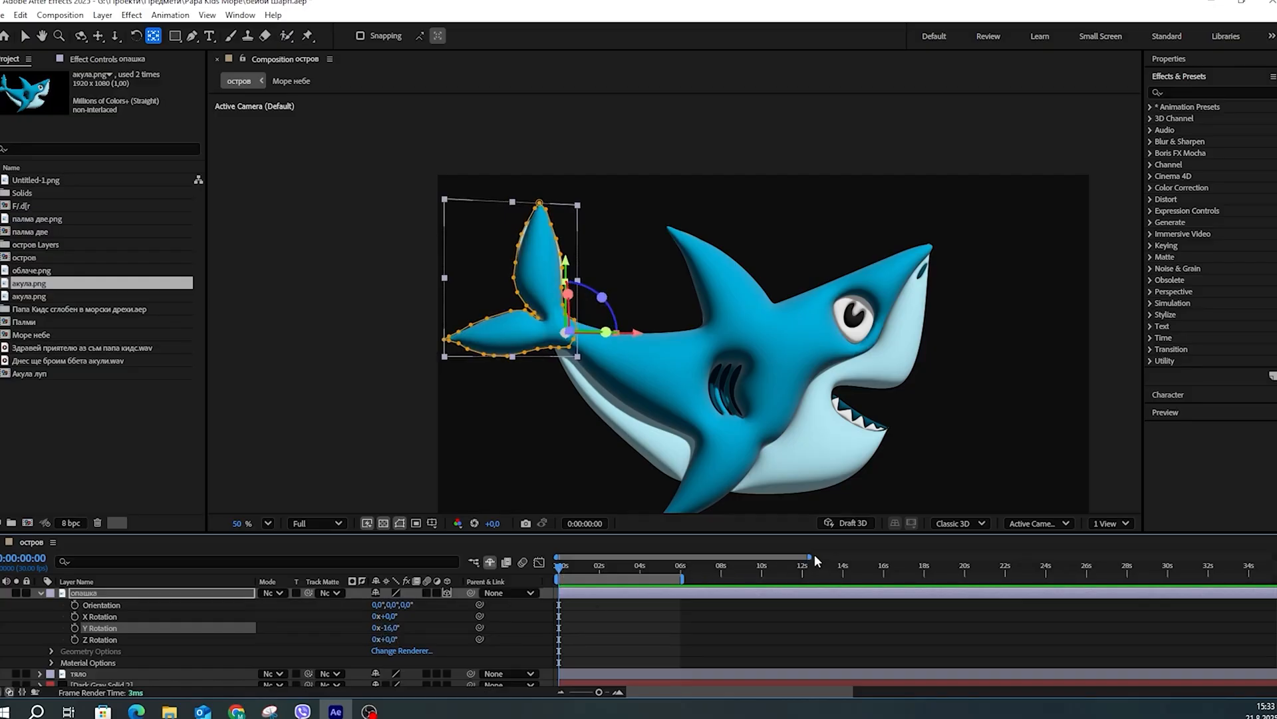
# Step: Keyframe the опашка layer's Y Rotation at 0:00, set it to 27° at 0:00:00:20 and to -51° at 0:00:01:10
pyautogui.moveTo(811, 557); pyautogui.dragTo(611, 556)
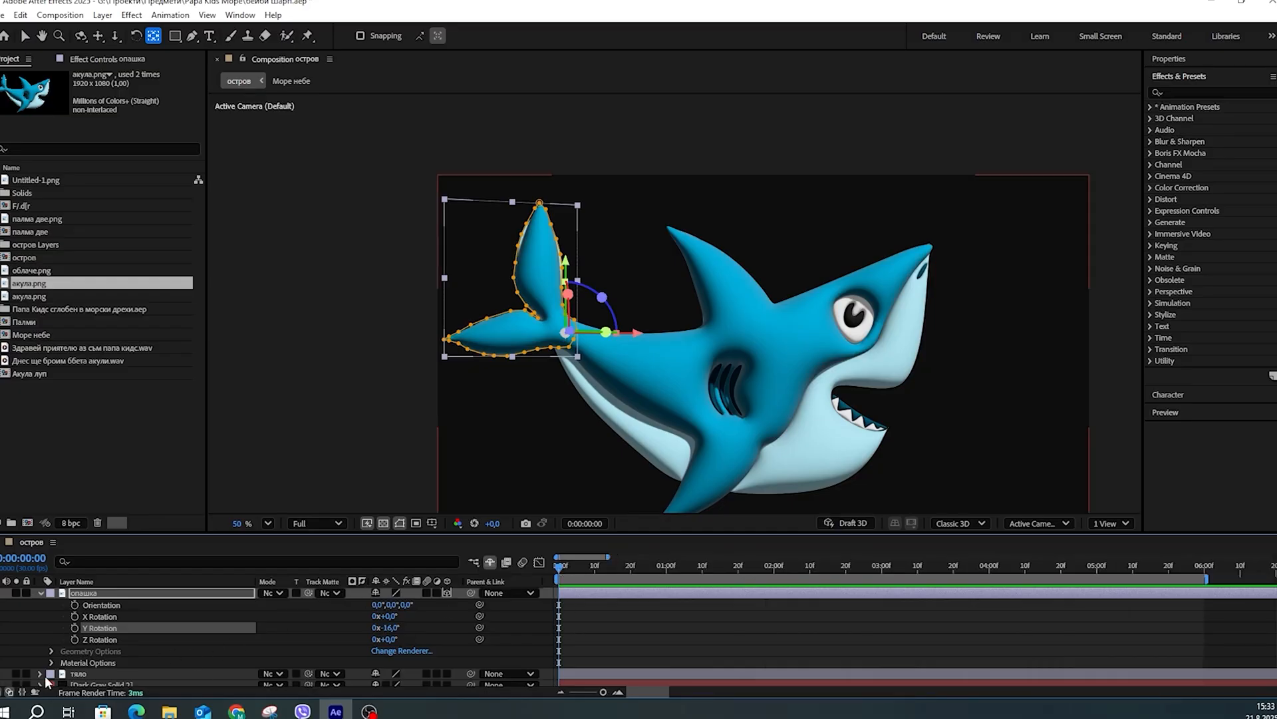
pyautogui.click(75, 628)
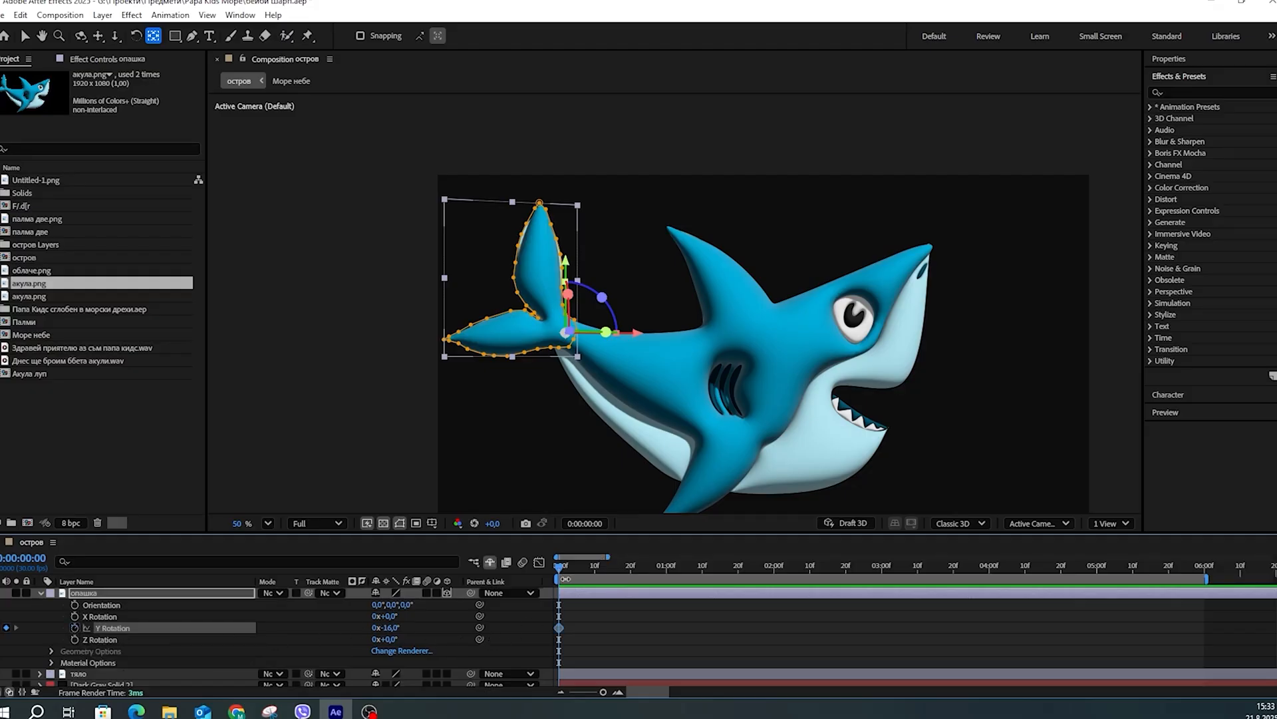
pyautogui.moveTo(558, 567); pyautogui.dragTo(630, 574)
pyautogui.moveTo(388, 628); pyautogui.dragTo(425, 640)
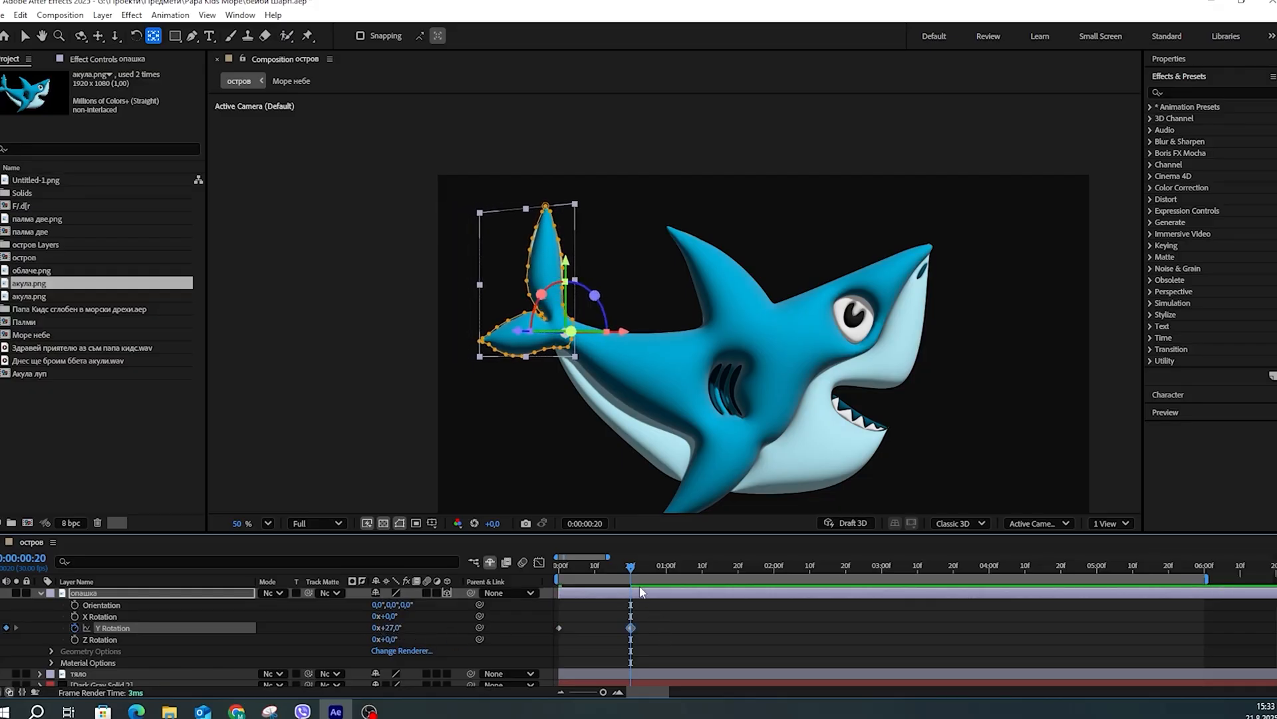
pyautogui.moveTo(629, 568); pyautogui.dragTo(700, 577)
pyautogui.moveTo(393, 627); pyautogui.dragTo(354, 637)
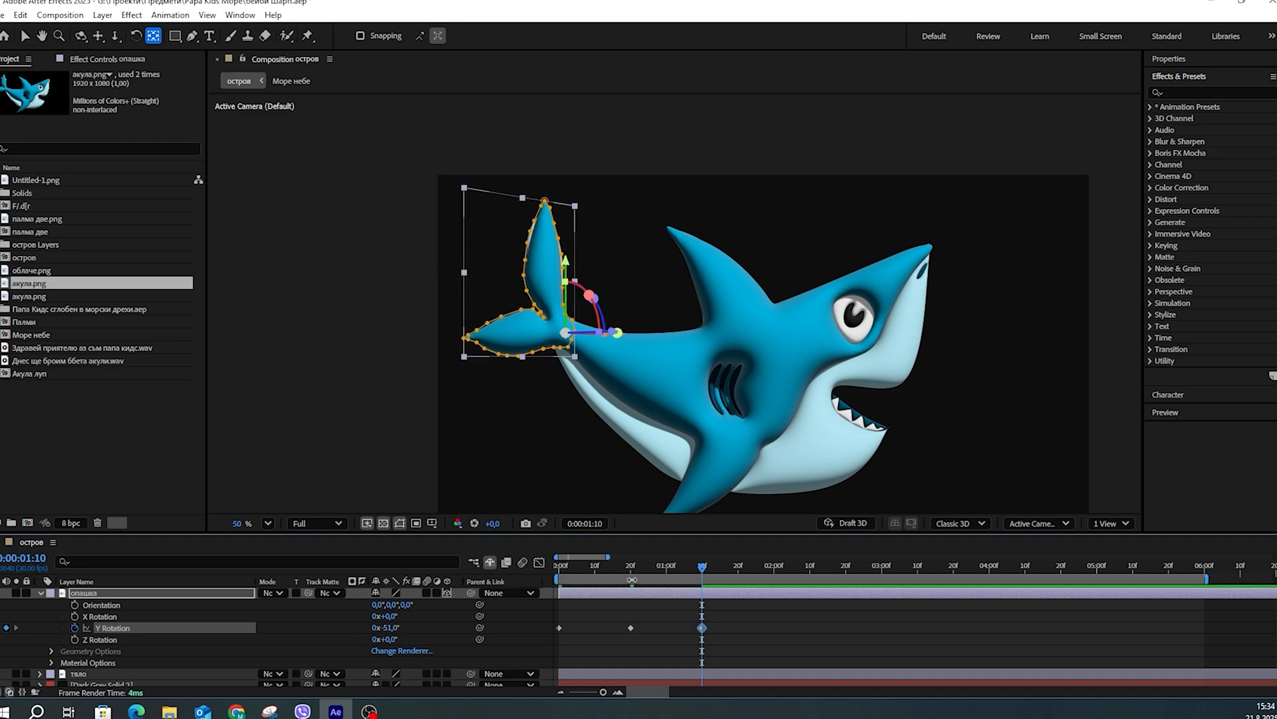
# Step: Copy the опашка layer's Y Rotation keyframes at 0:00:00:20 and 0:00:01:10 and paste them at 0:00:02:00
pyautogui.click(630, 570)
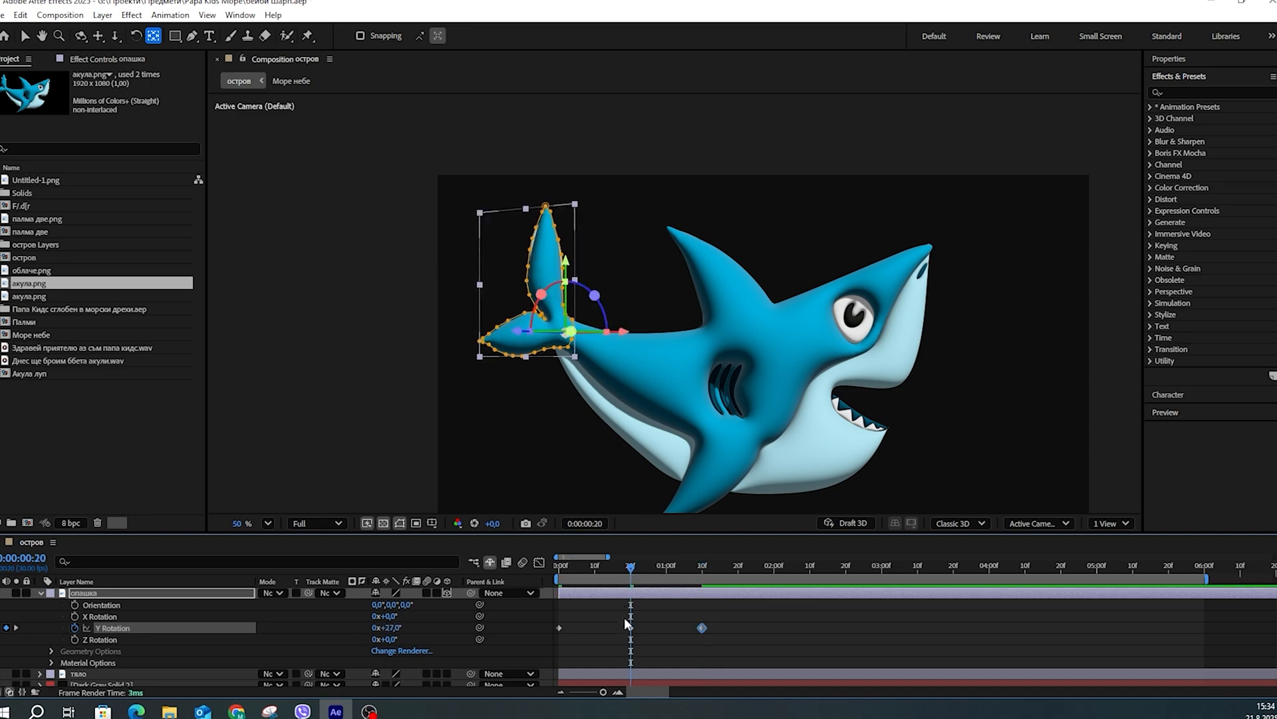
pyautogui.hotkey('ctrl', 'v')
pyautogui.moveTo(630, 571)
pyautogui.mouseDown()
pyautogui.moveTo(702, 587)
pyautogui.moveTo(631, 594)
pyautogui.mouseUp()
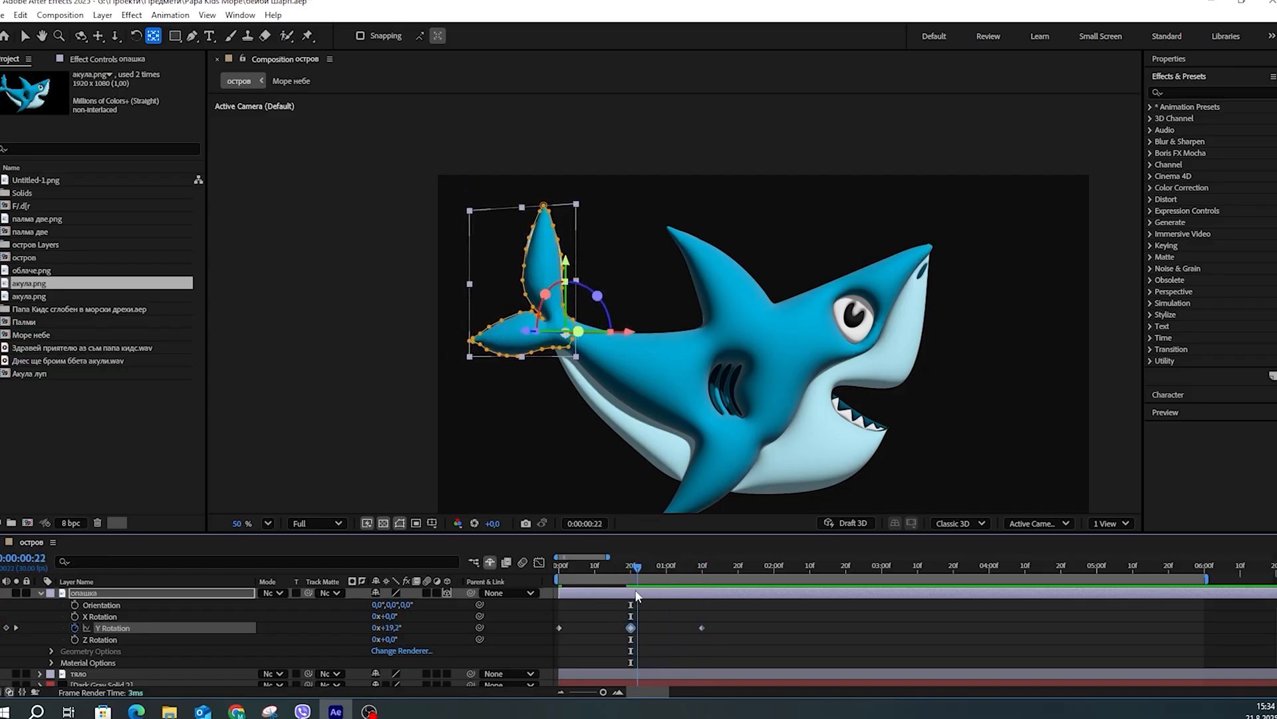
pyautogui.moveTo(716, 630); pyautogui.dragTo(621, 633)
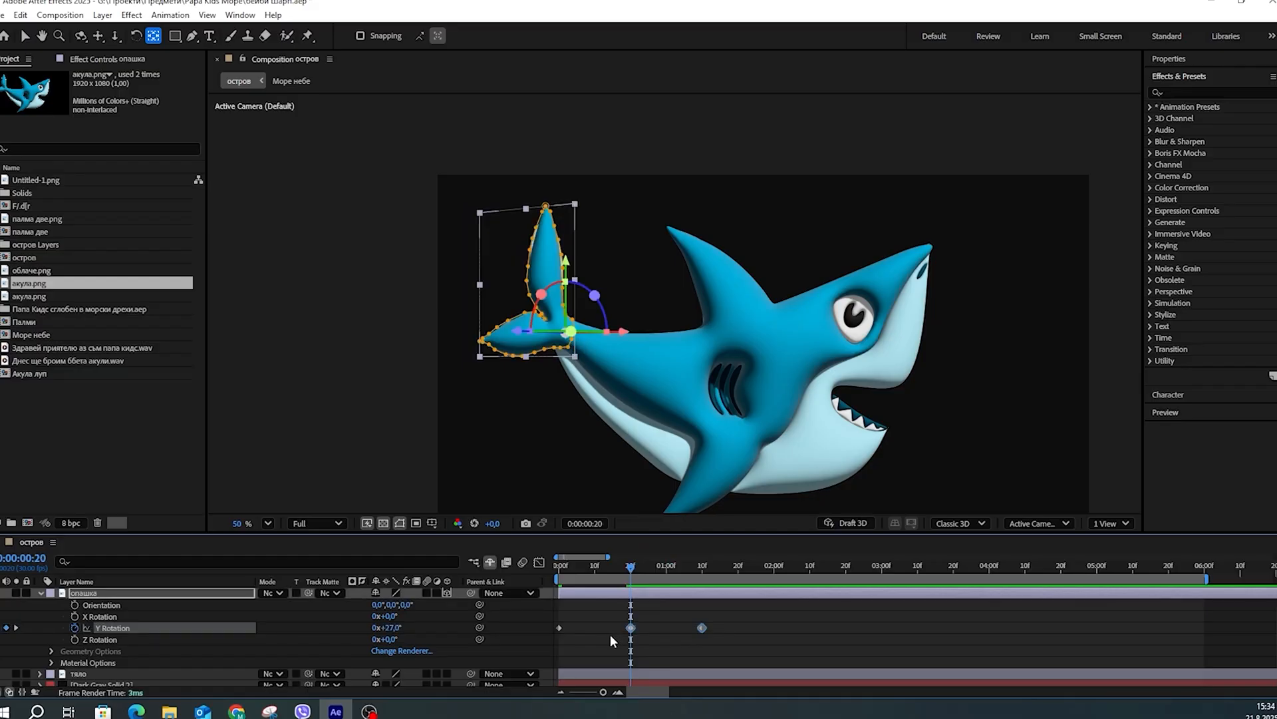
pyautogui.click(773, 568)
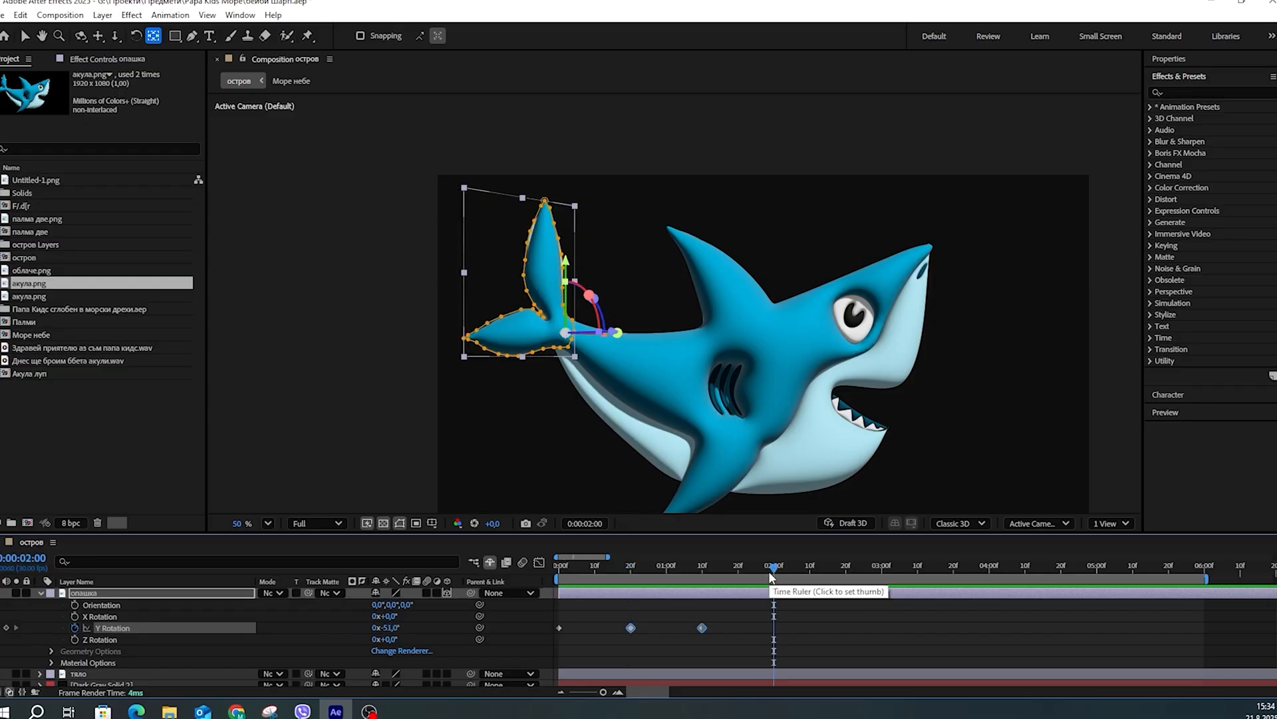
pyautogui.hotkey('ctrl', 'v')
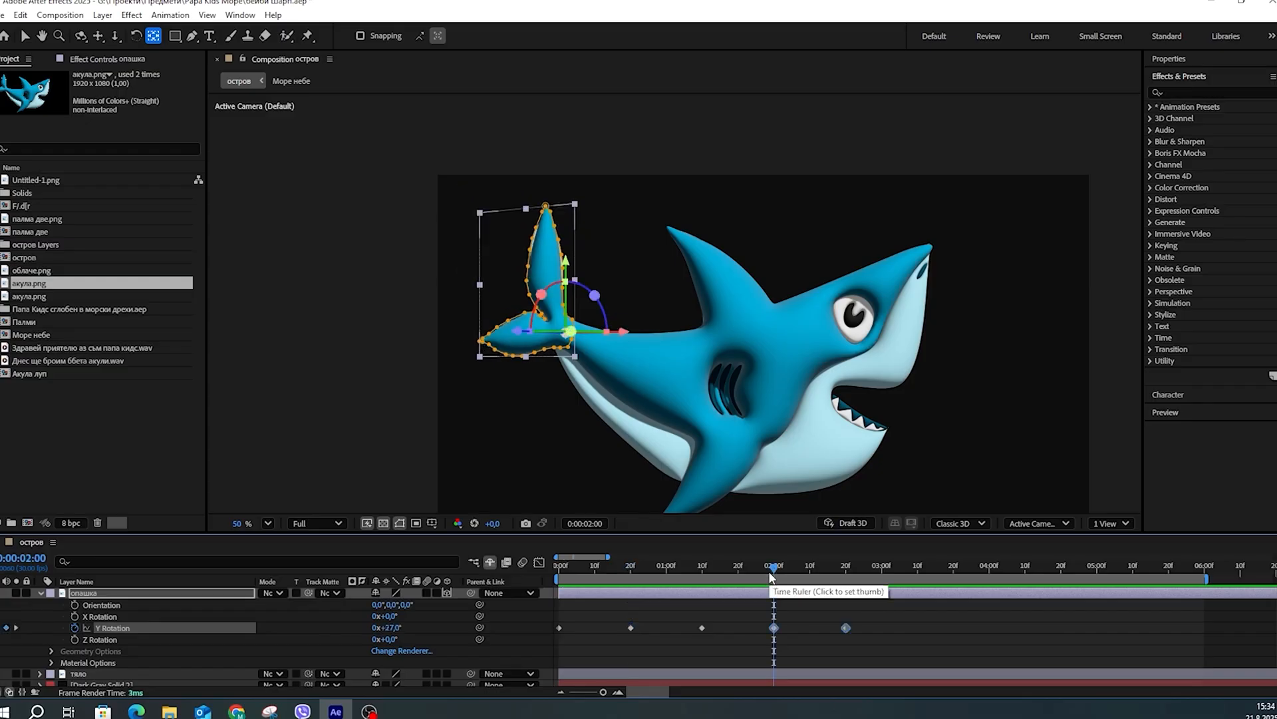
# Step: Copy the four Y Rotation keyframes from 0:00:00:20 onward and paste them at 0:00:03:10 to continue the tail swing
pyautogui.moveTo(877, 622); pyautogui.dragTo(625, 632)
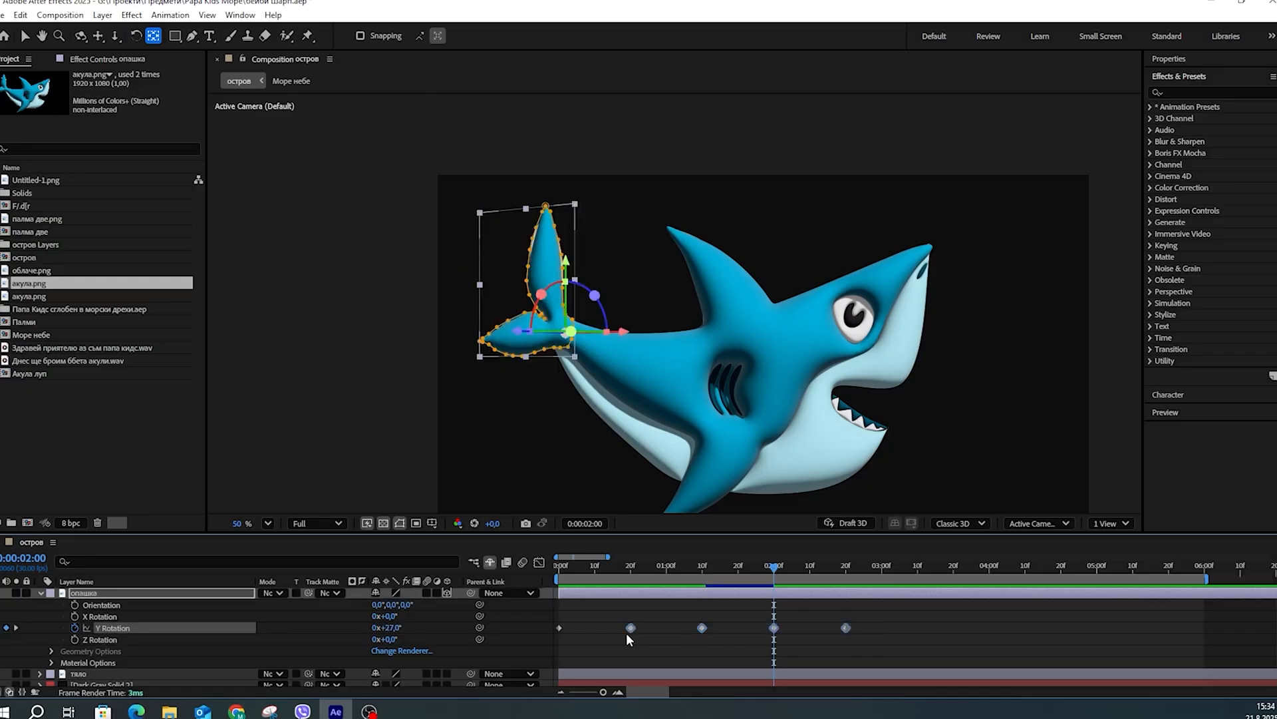
pyautogui.hotkey('ctrl', 'c')
pyautogui.click(916, 566)
pyautogui.hotkey('ctrl', 'v')
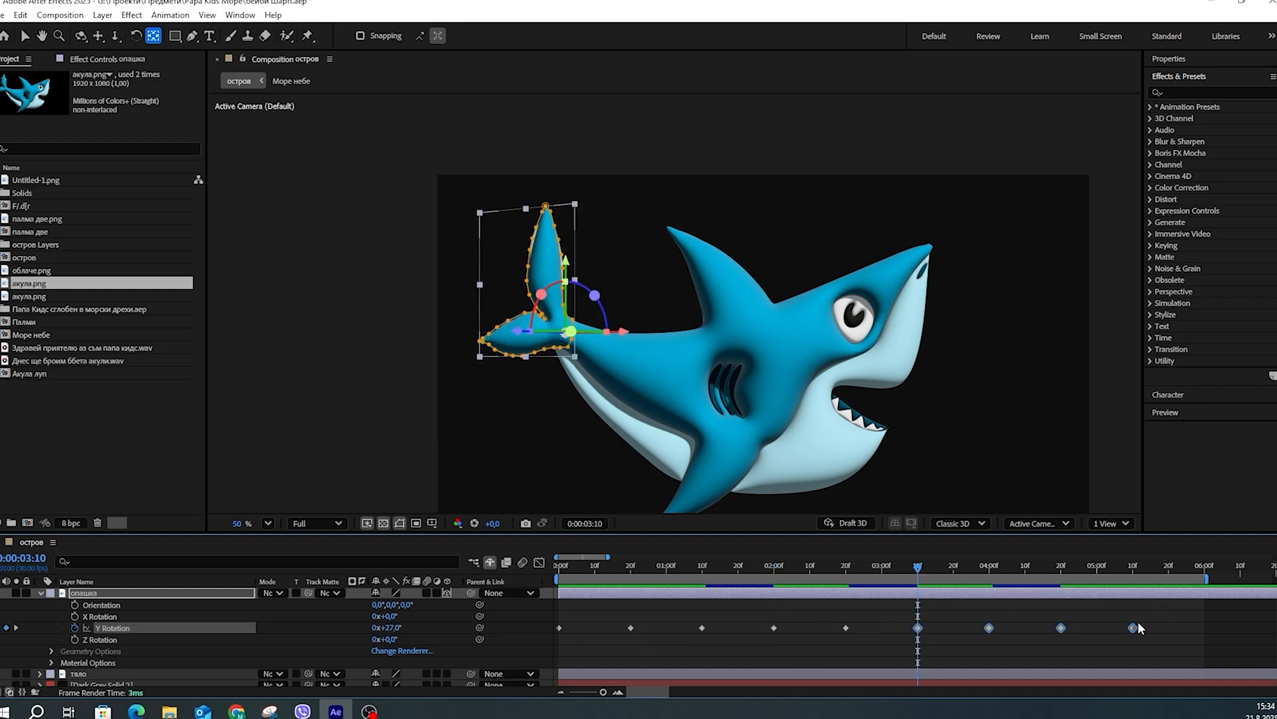
# Step: Show the Preview controls and play the tail swing animation from 0:00
pyautogui.moveTo(917, 570); pyautogui.dragTo(624, 596)
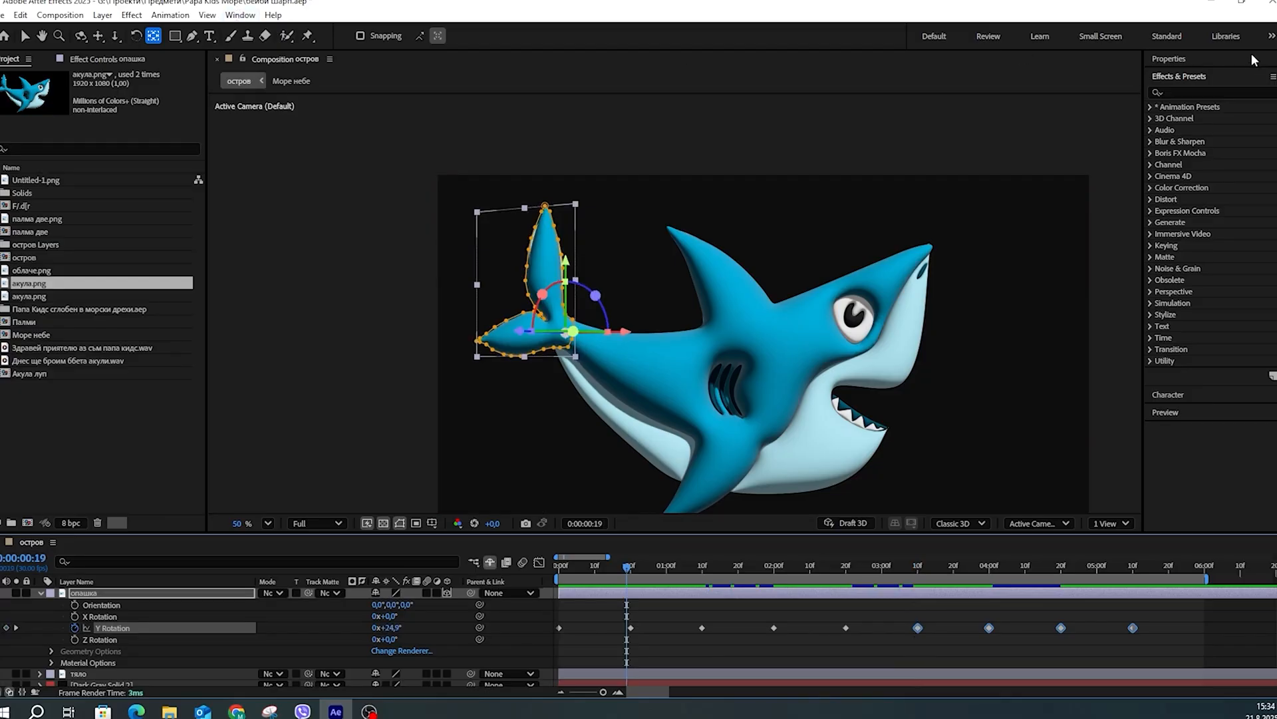
pyautogui.click(1271, 37)
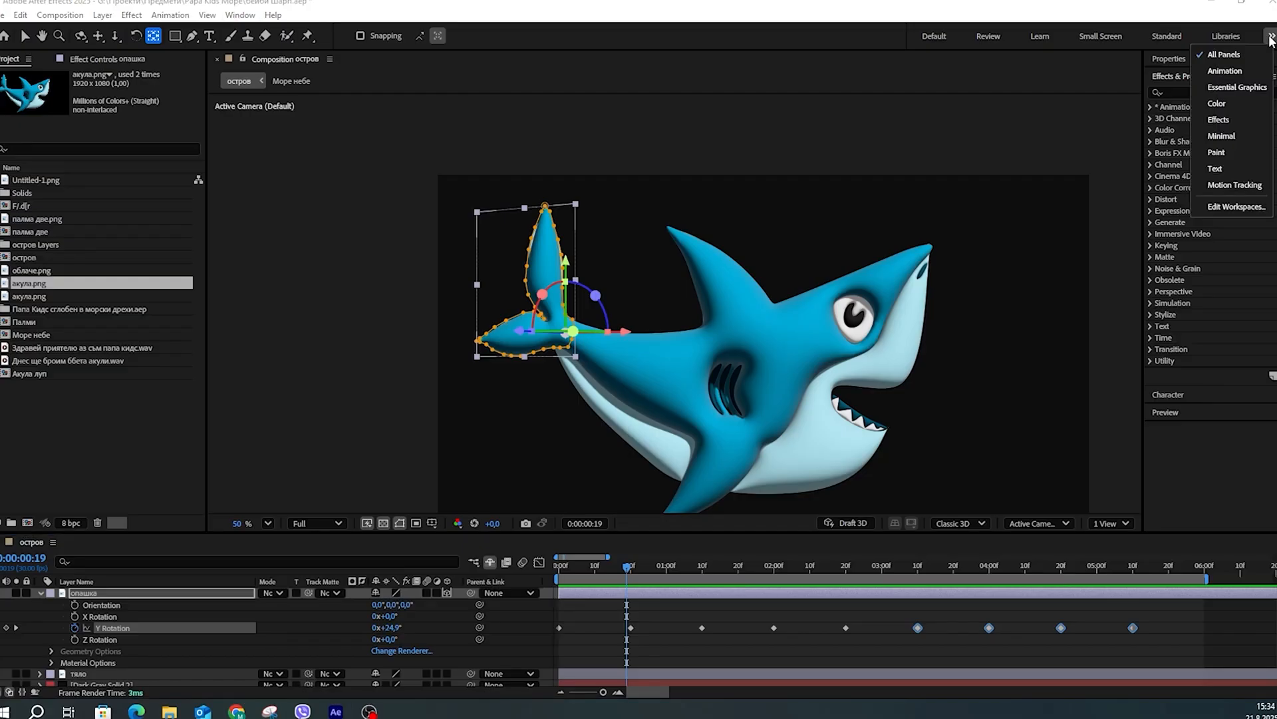
pyautogui.click(240, 16)
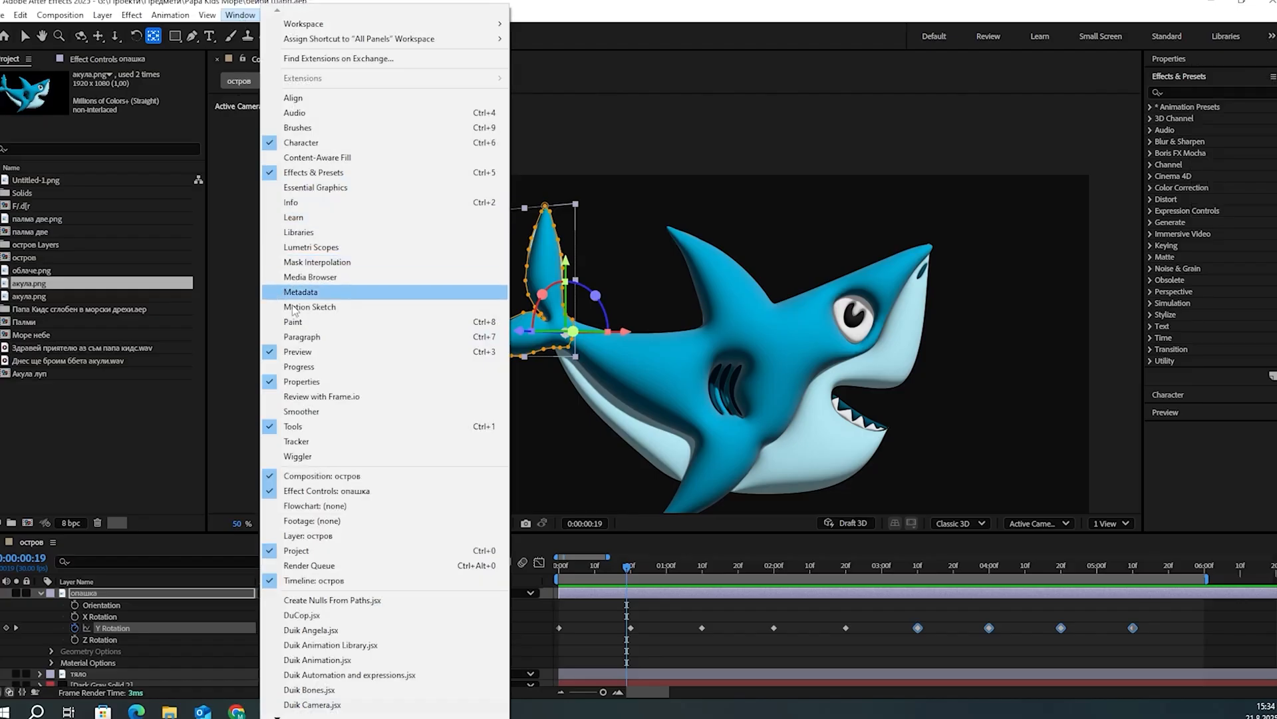
pyautogui.click(323, 353)
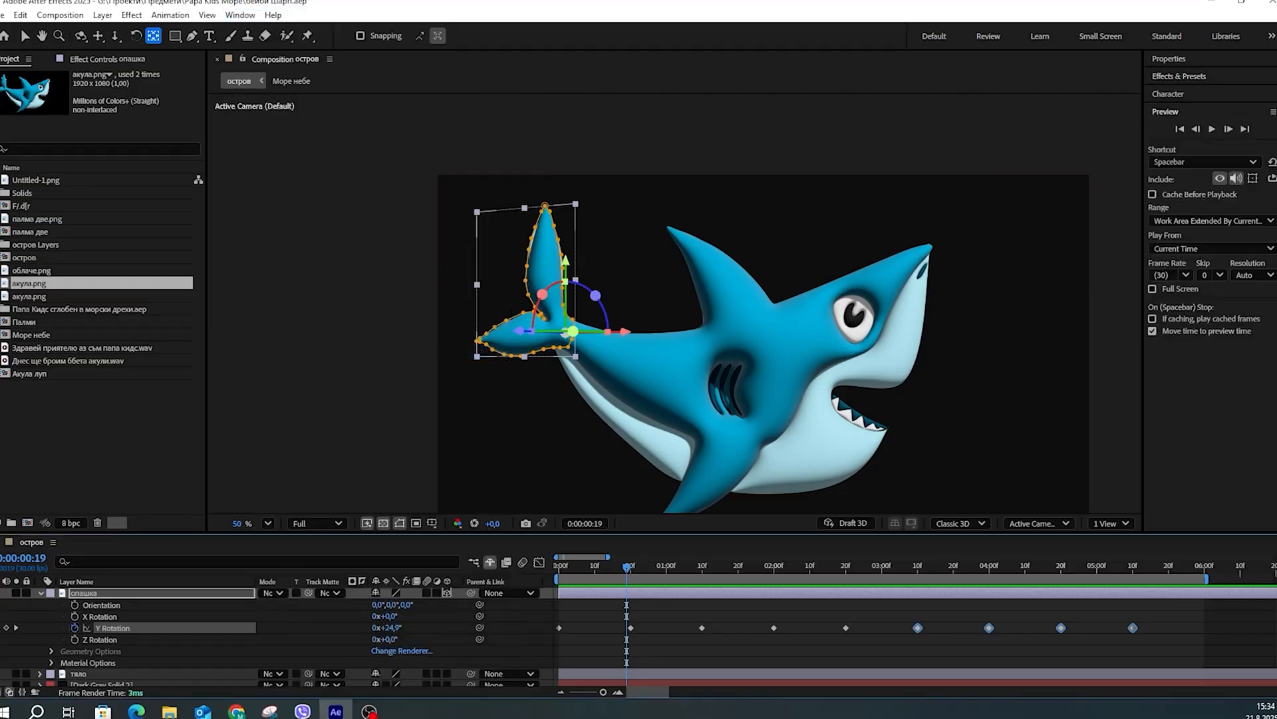
pyautogui.press('Home')
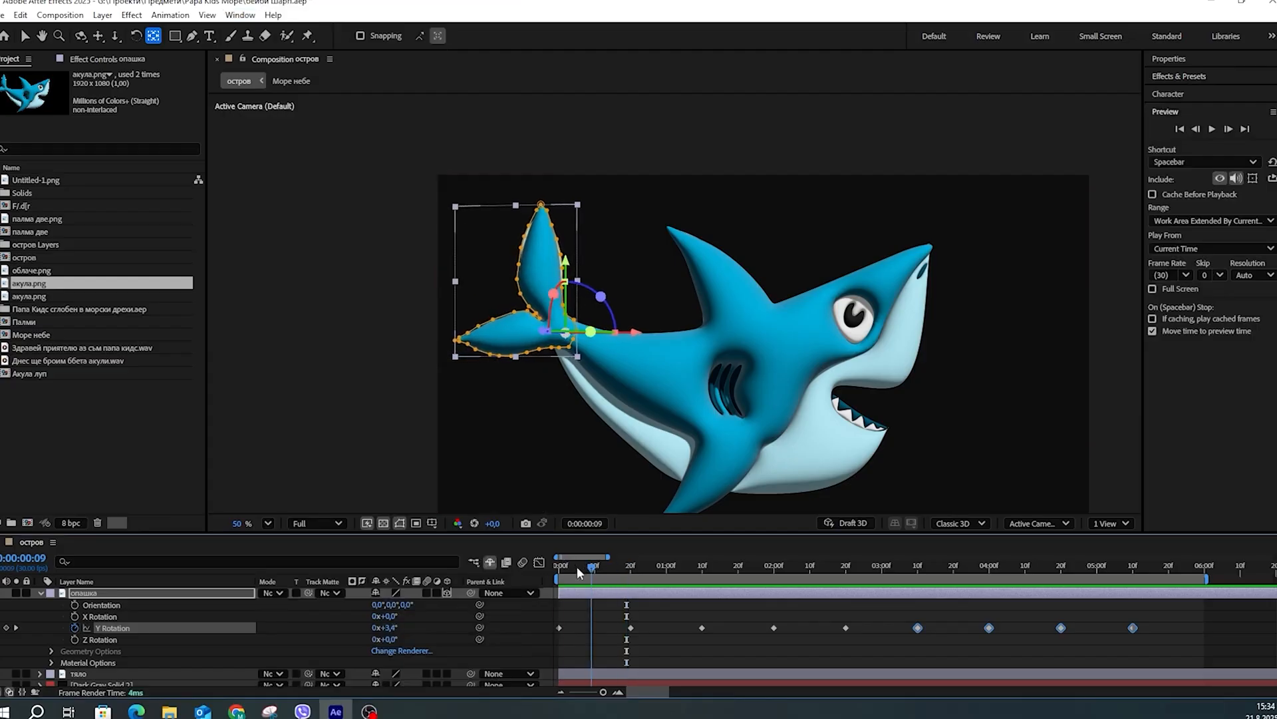
pyautogui.click(1212, 129)
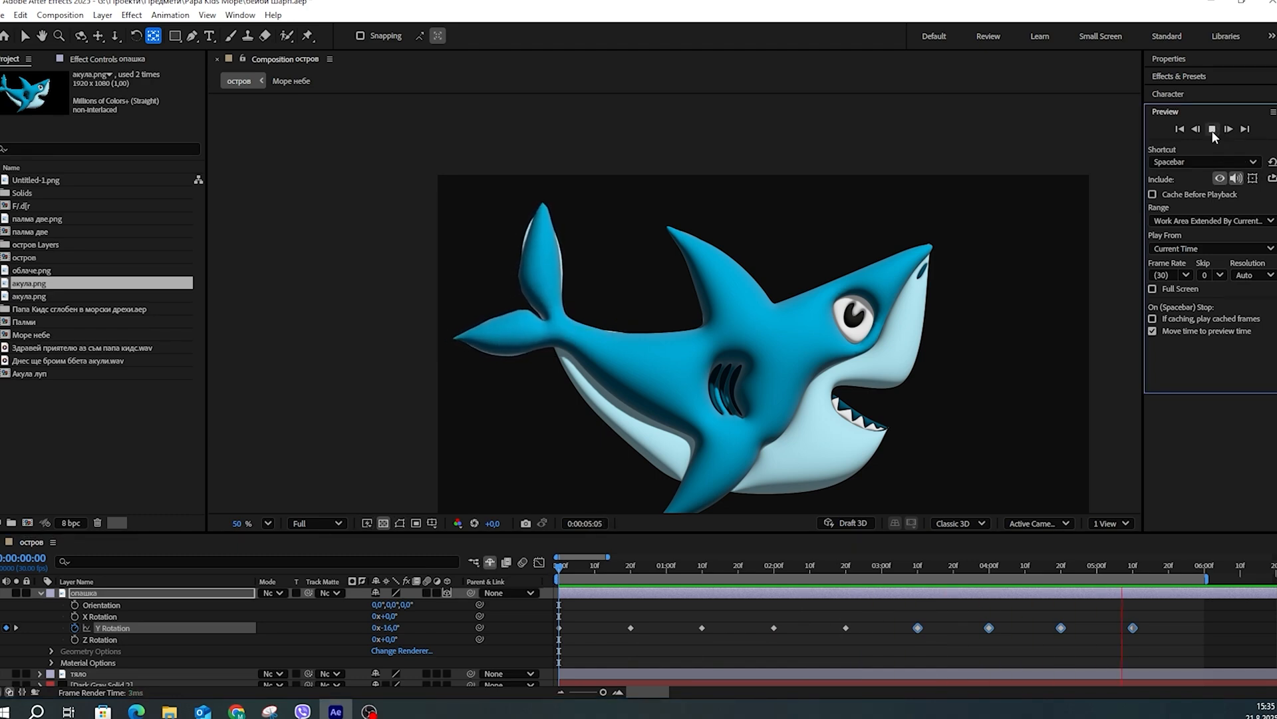
pyautogui.click(1212, 131)
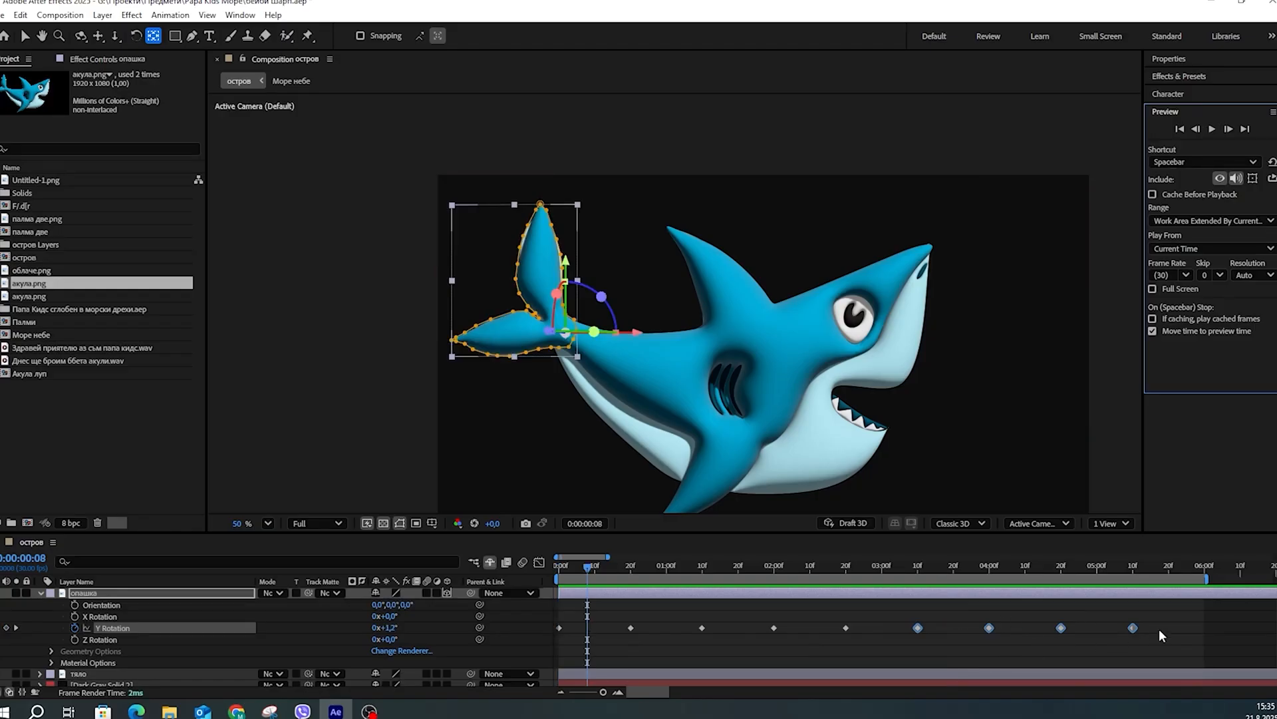
# Step: Stretch all the опашка layer's Y Rotation keyframes proportionally so the last one lands at 6:00f, and play the slower swing from 0:00
pyautogui.moveTo(1157, 629); pyautogui.dragTo(533, 632)
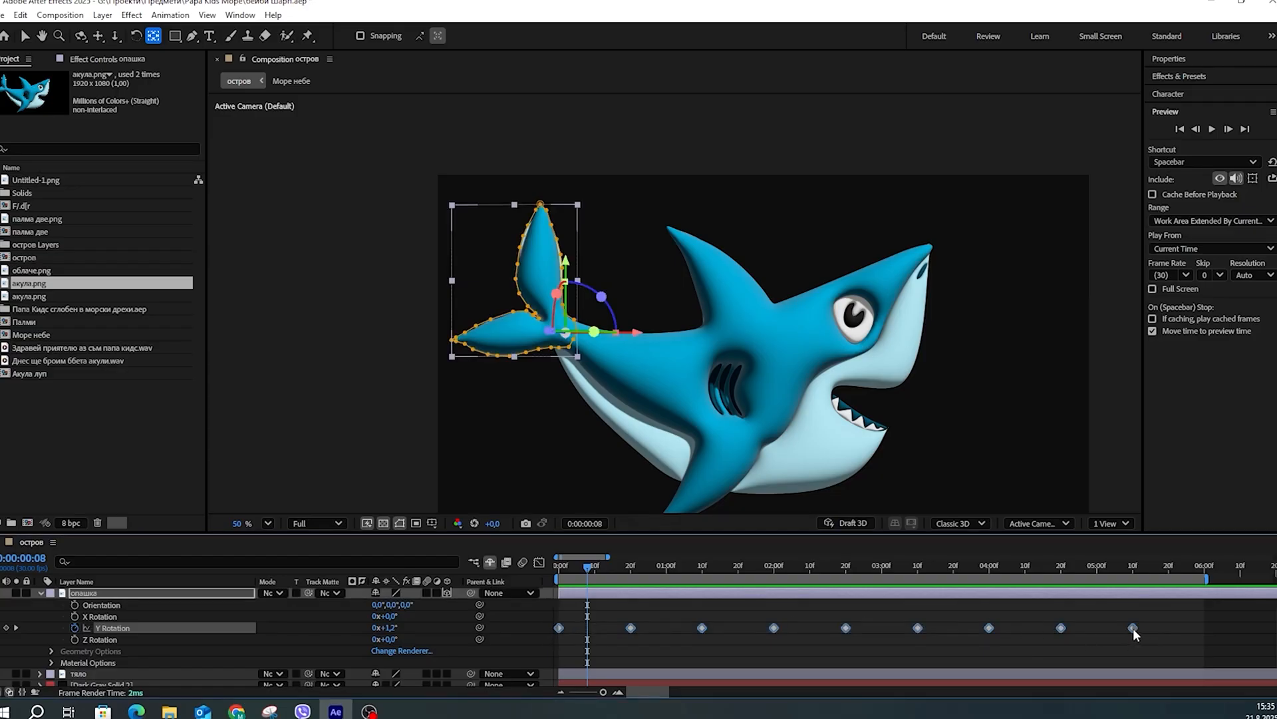
pyautogui.moveTo(1132, 628)
pyautogui.moveTo(1133, 628); pyautogui.dragTo(1206, 630)
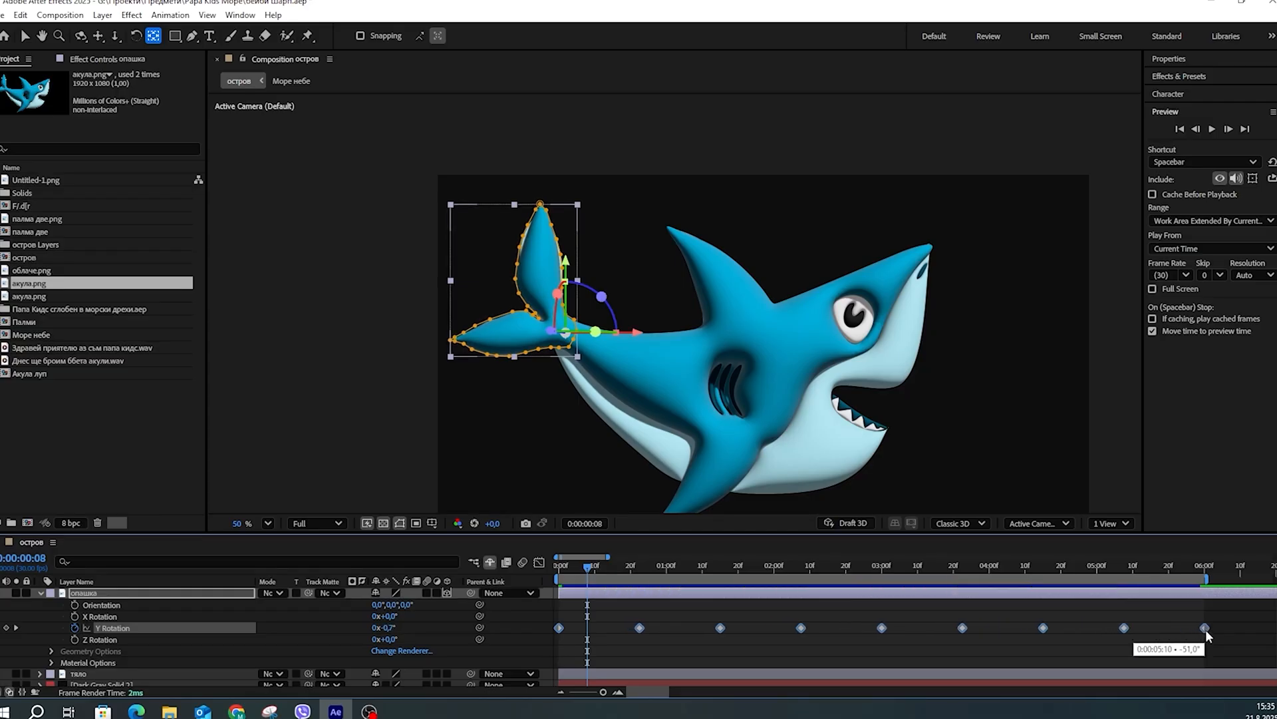
pyautogui.moveTo(590, 566); pyautogui.dragTo(558, 569)
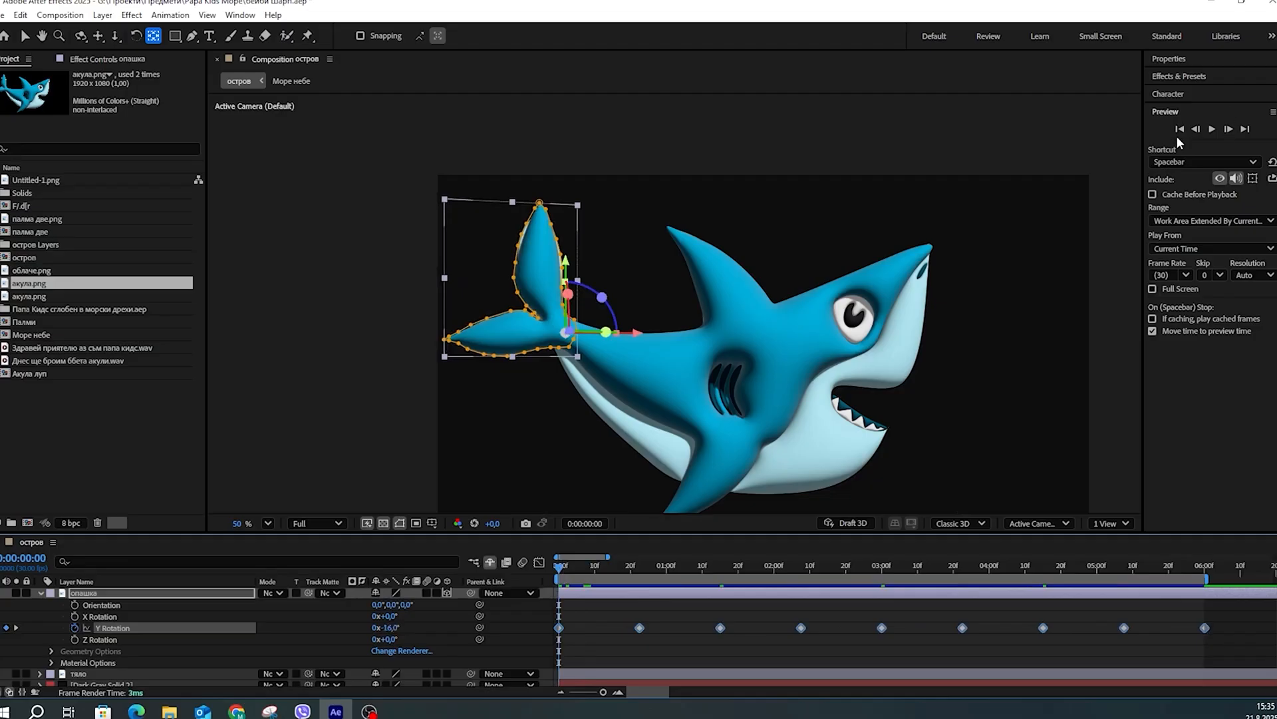
pyautogui.click(1215, 128)
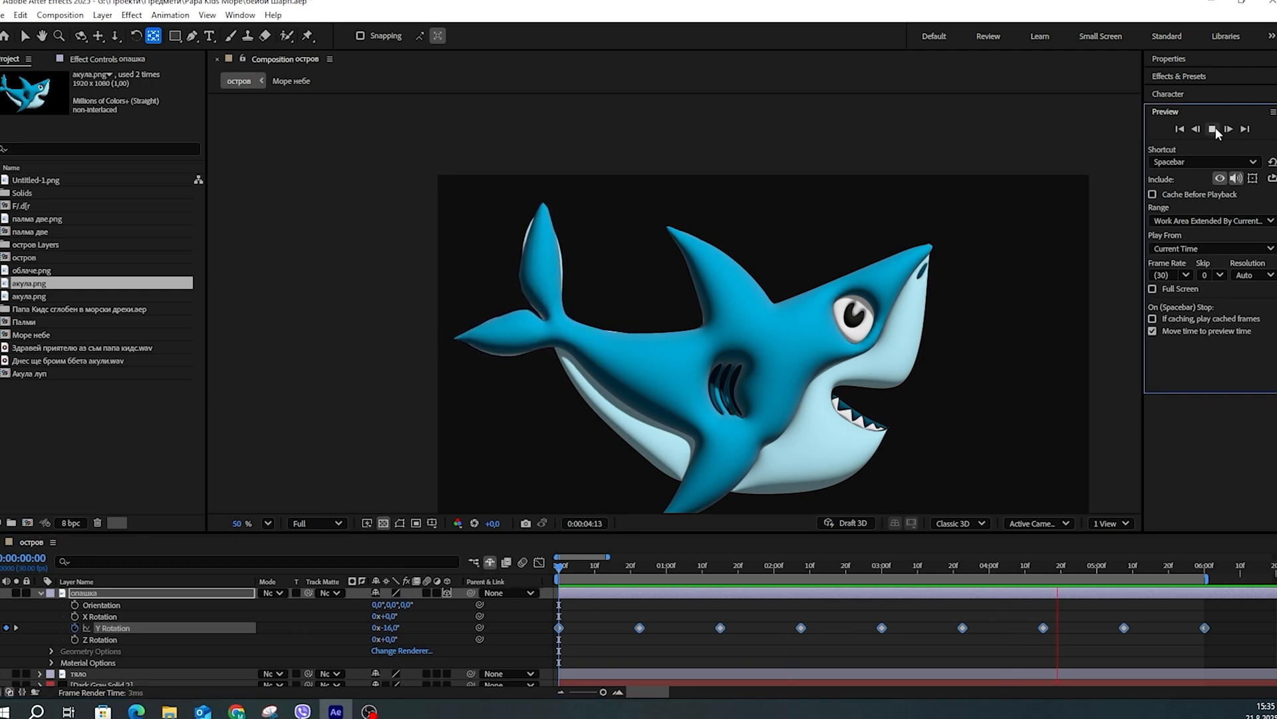
pyautogui.click(1214, 128)
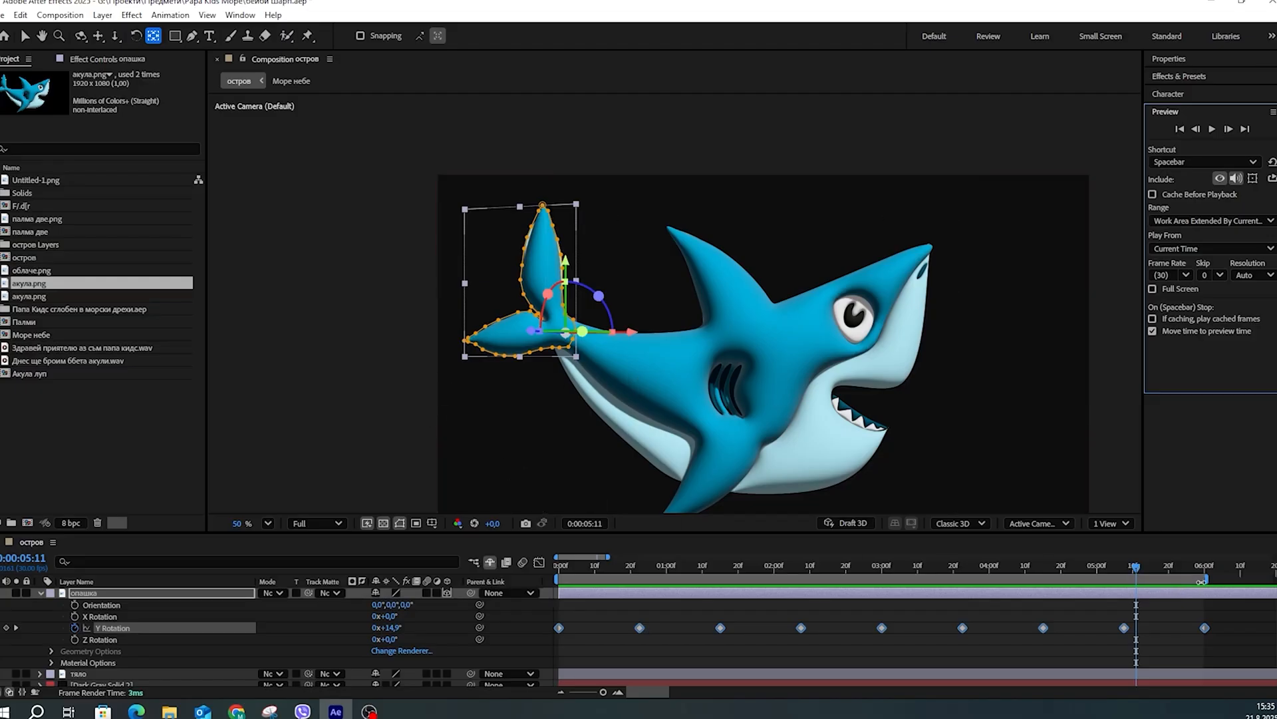
# Step: Try scaling the опашка layer on its own to 91%, and undo the scaling
pyautogui.click(40, 592)
pyautogui.scroll(-1, 700, 253)
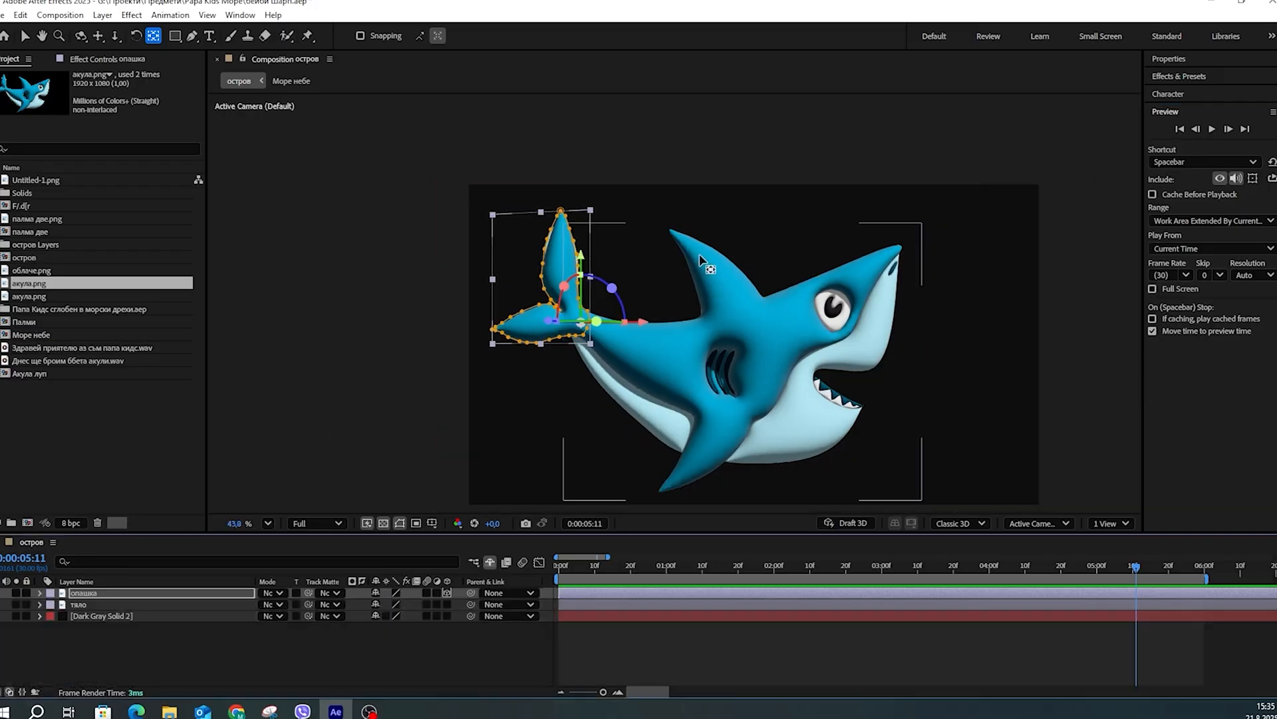
pyautogui.press('h')
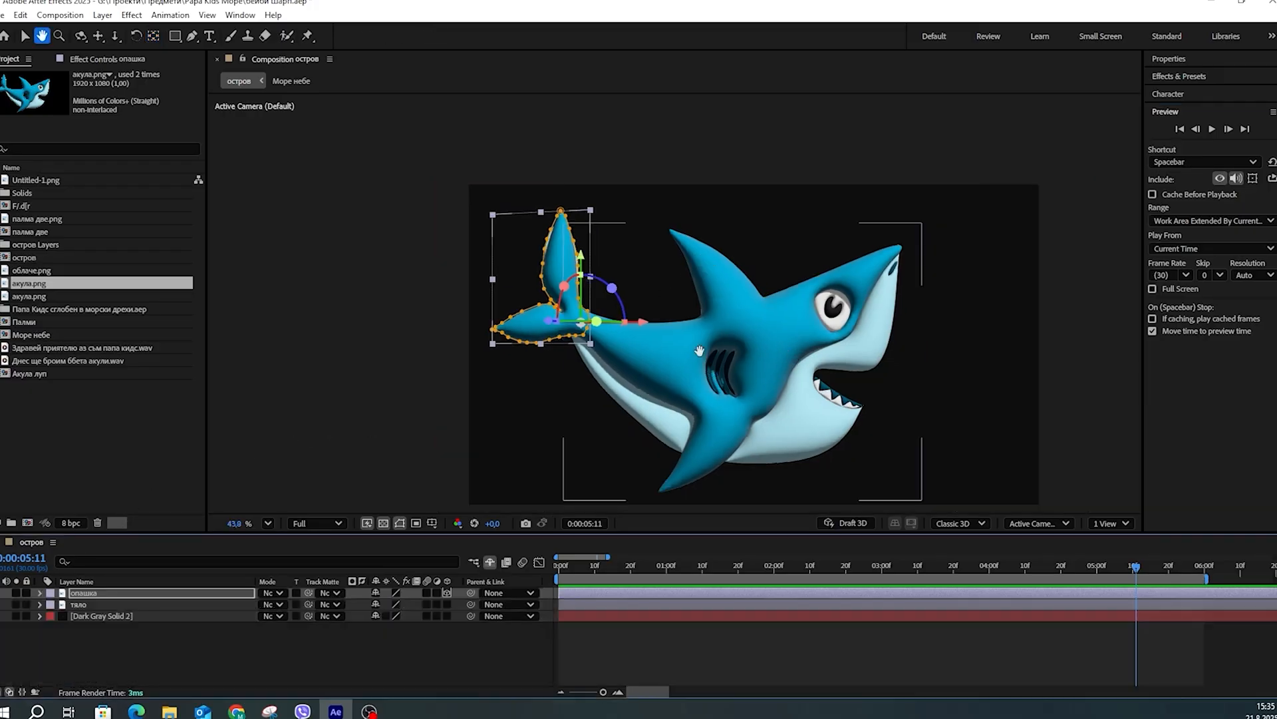
pyautogui.moveTo(699, 357); pyautogui.dragTo(685, 278)
pyautogui.press('y')
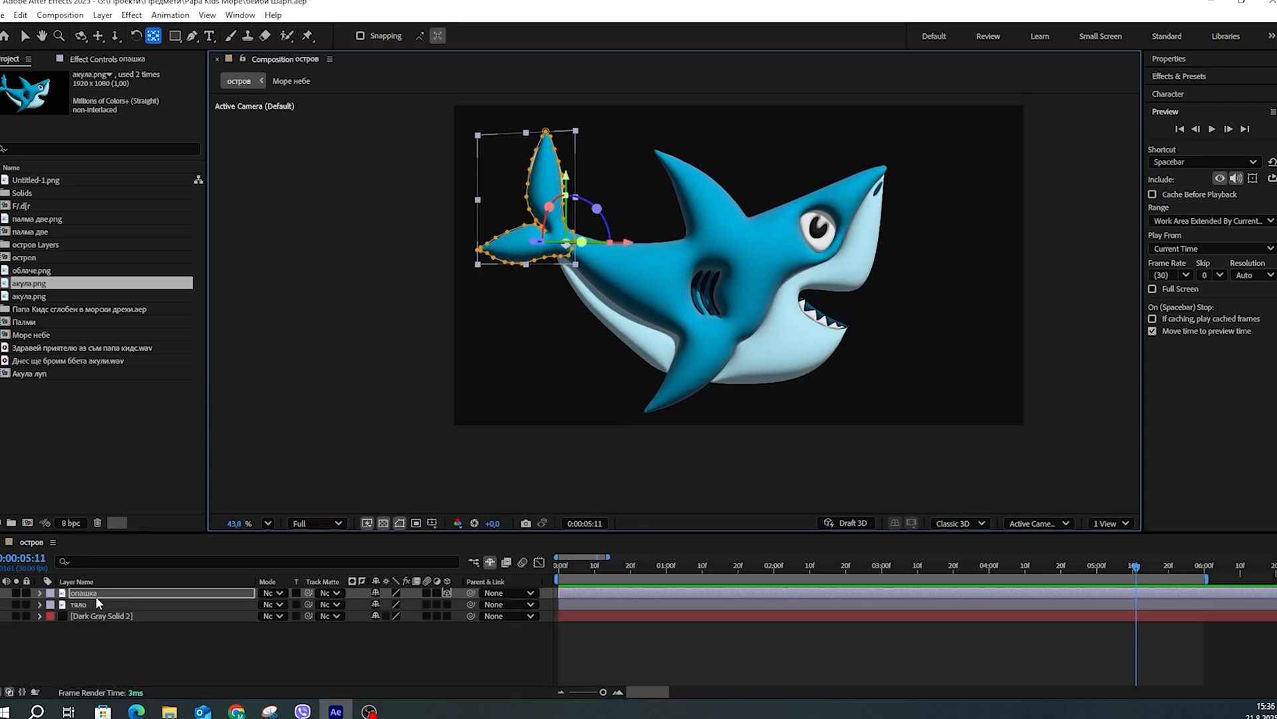
pyautogui.press('Return')
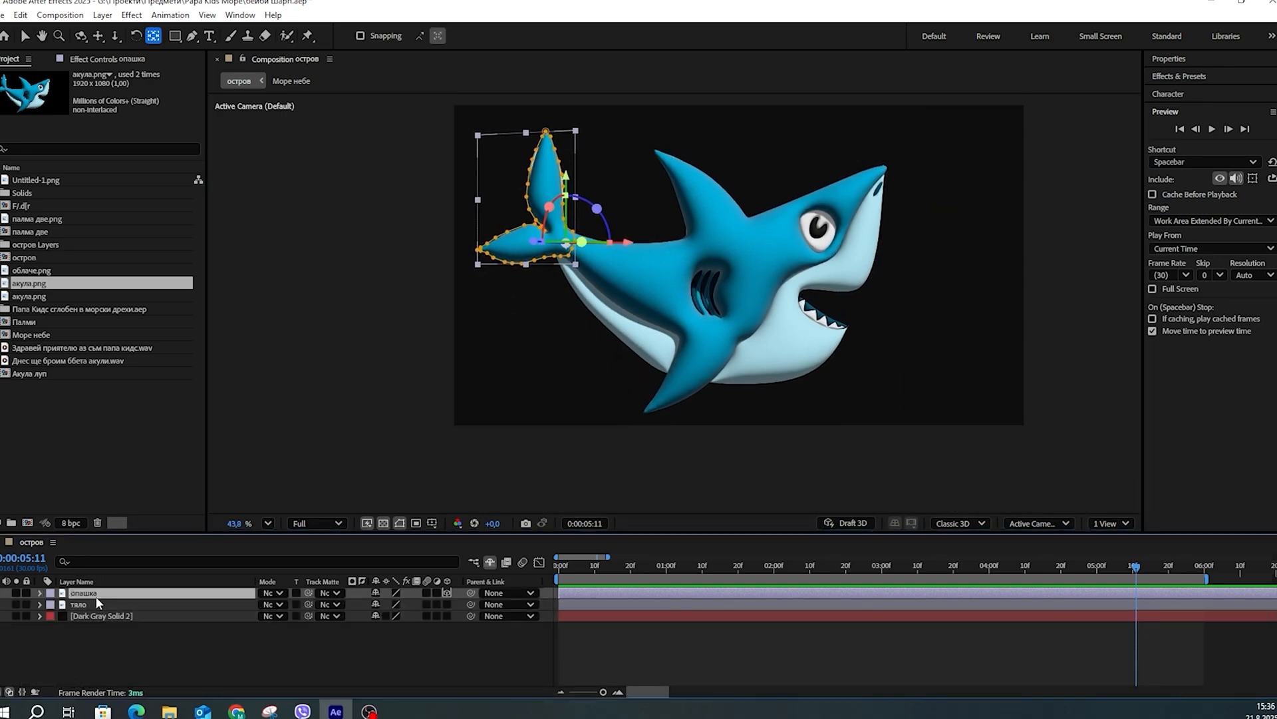
pyautogui.press('s')
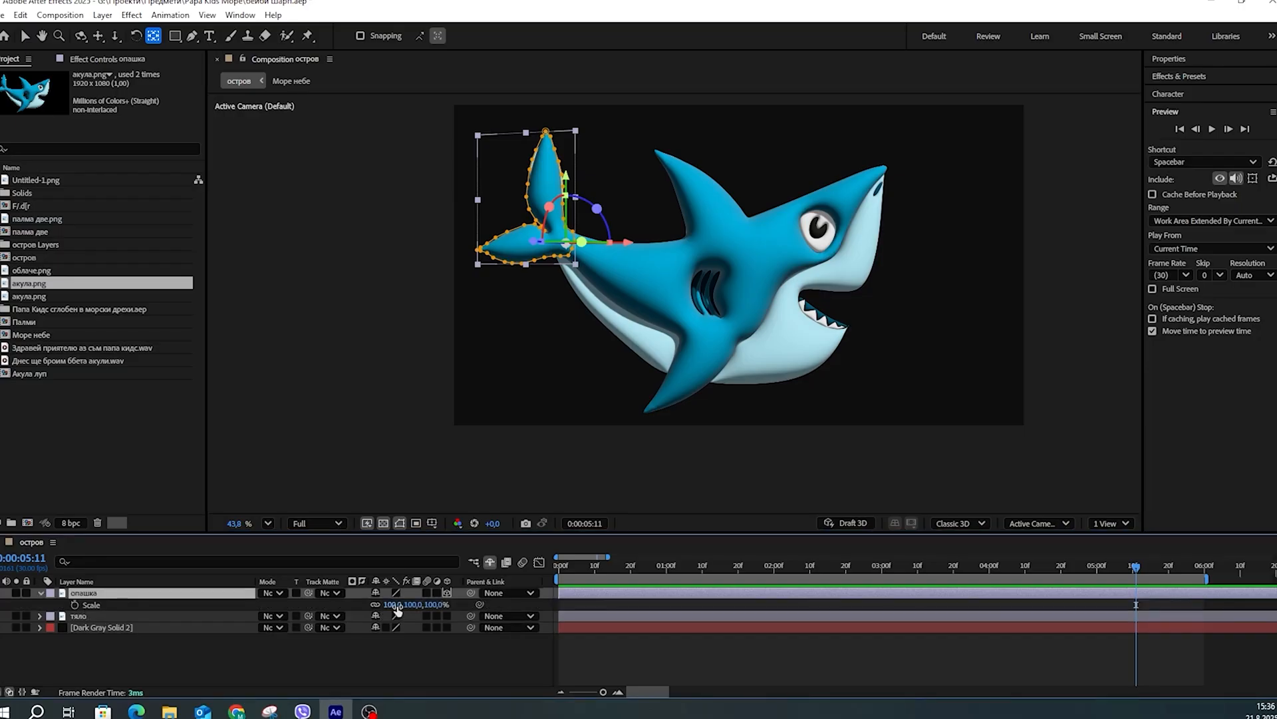
pyautogui.moveTo(397, 609); pyautogui.dragTo(391, 607)
pyautogui.press('Return')
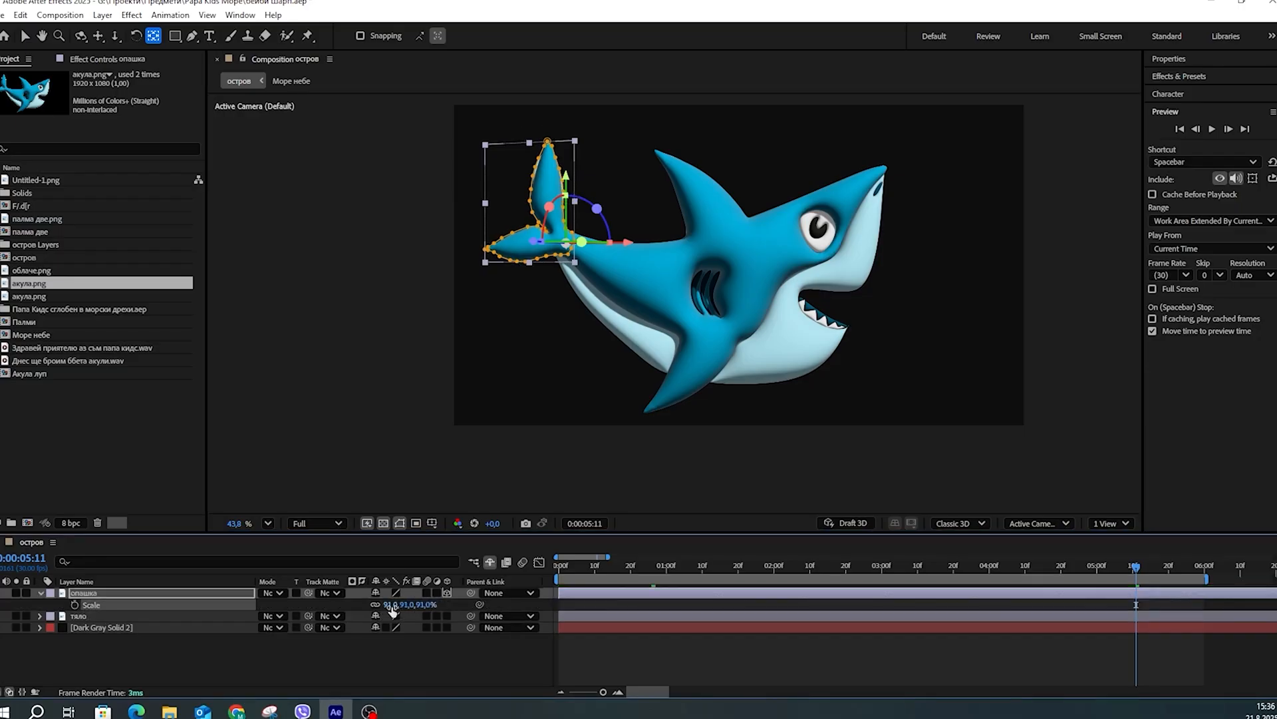
pyautogui.hotkey('ctrl', 'z')
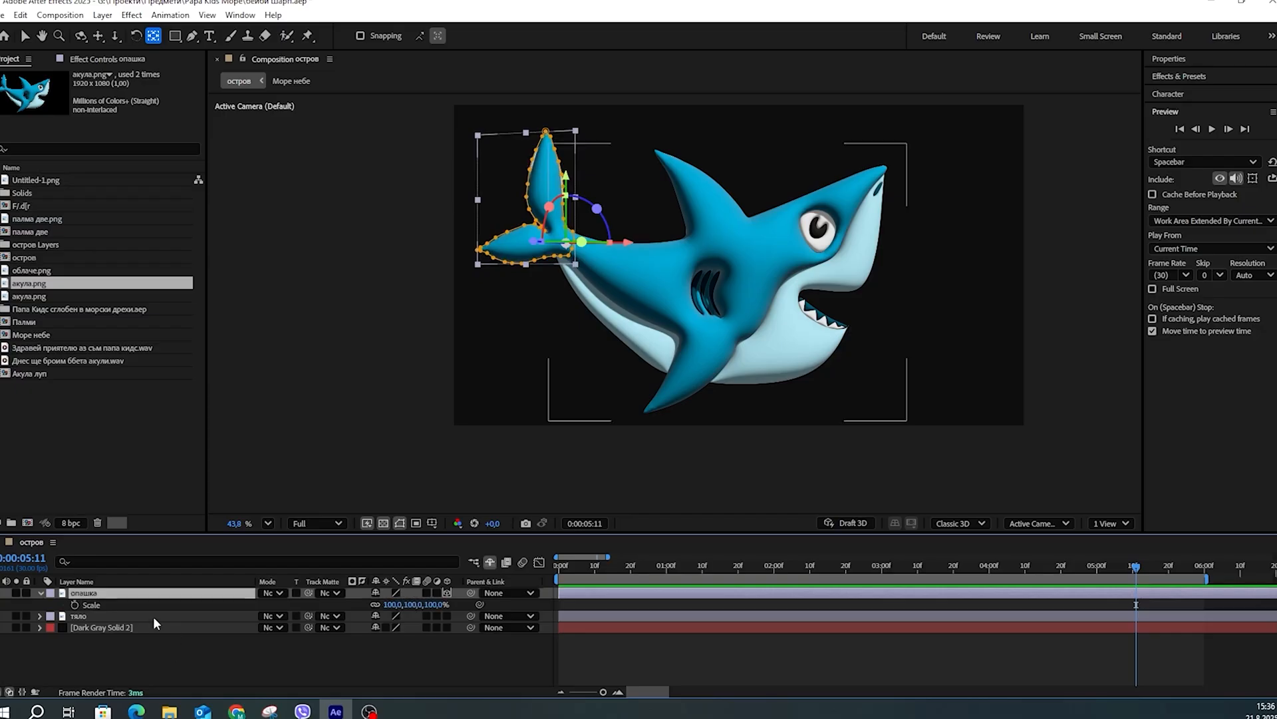
# Step: Parent the опашка layer to the тяло layer
pyautogui.click(152, 618)
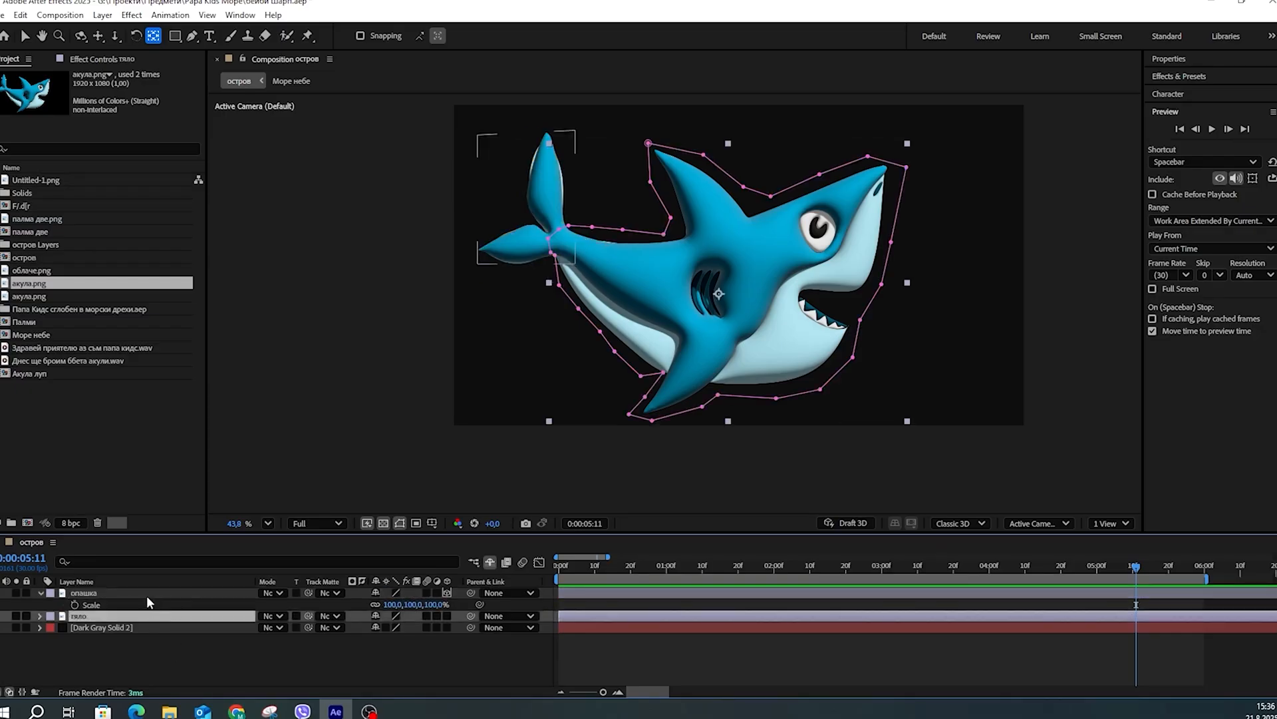
pyautogui.click(141, 594)
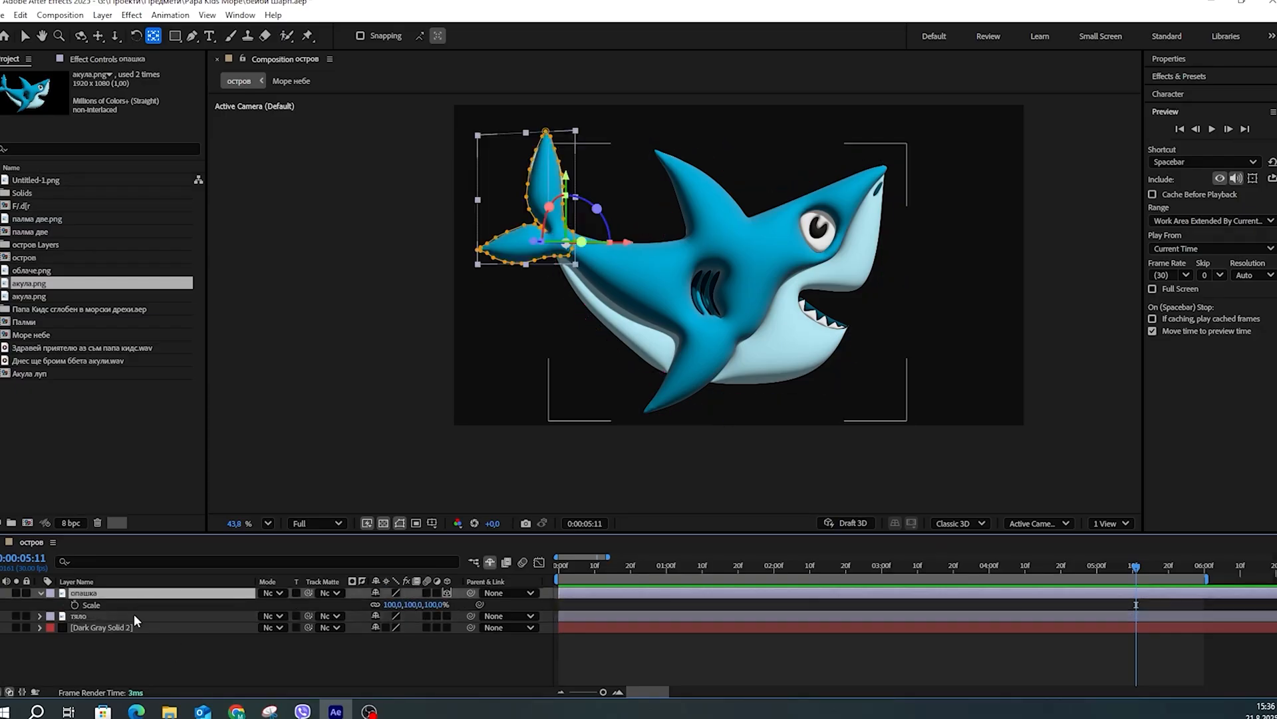
pyautogui.click(134, 615)
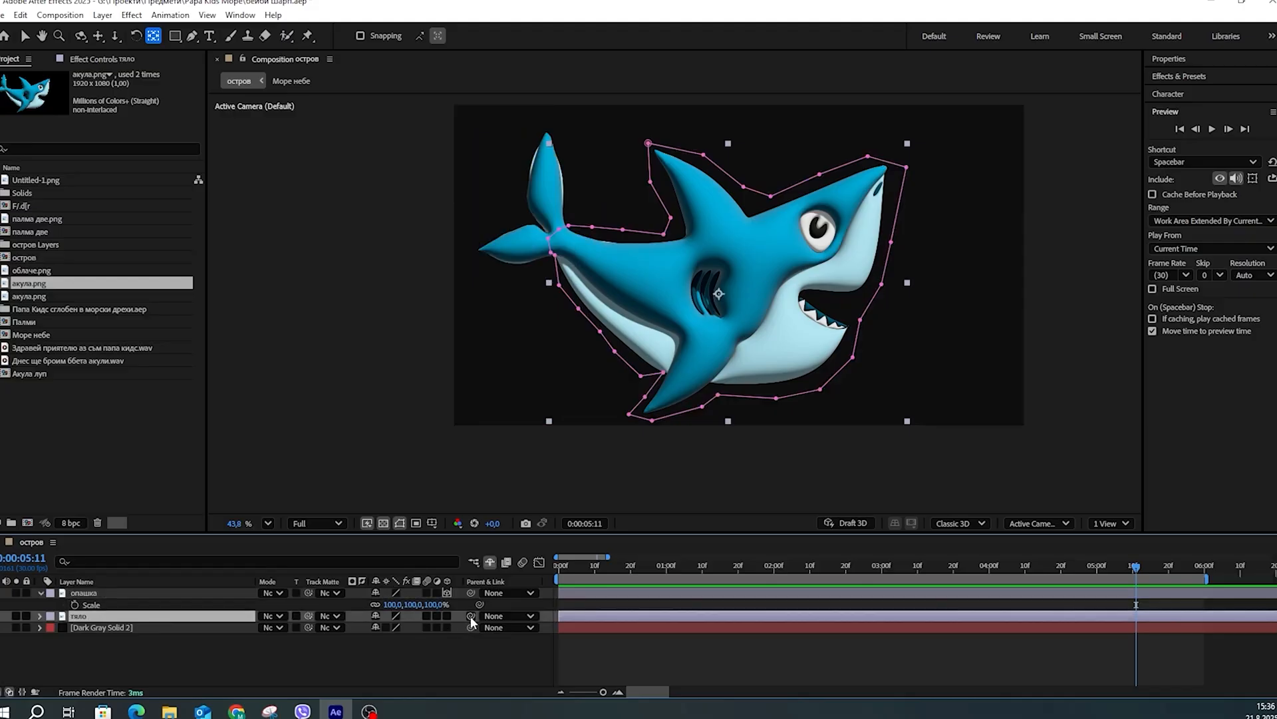
pyautogui.click(210, 594)
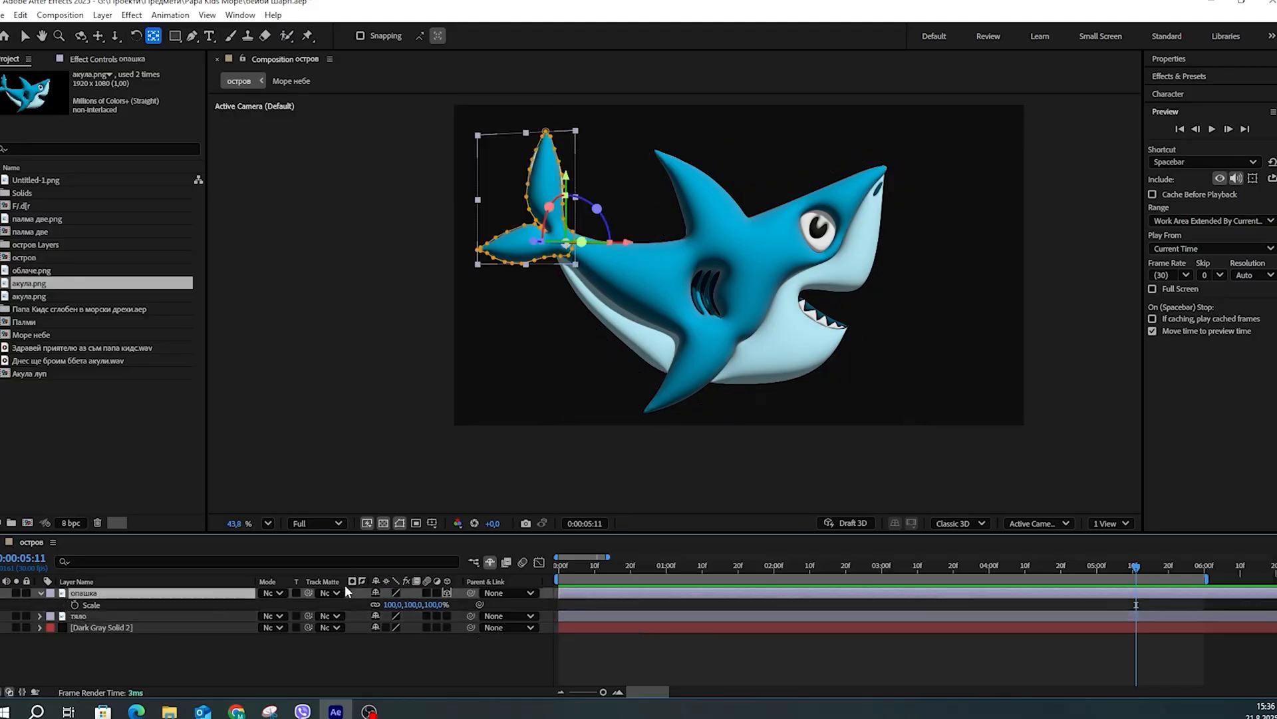
pyautogui.moveTo(471, 589); pyautogui.dragTo(194, 616)
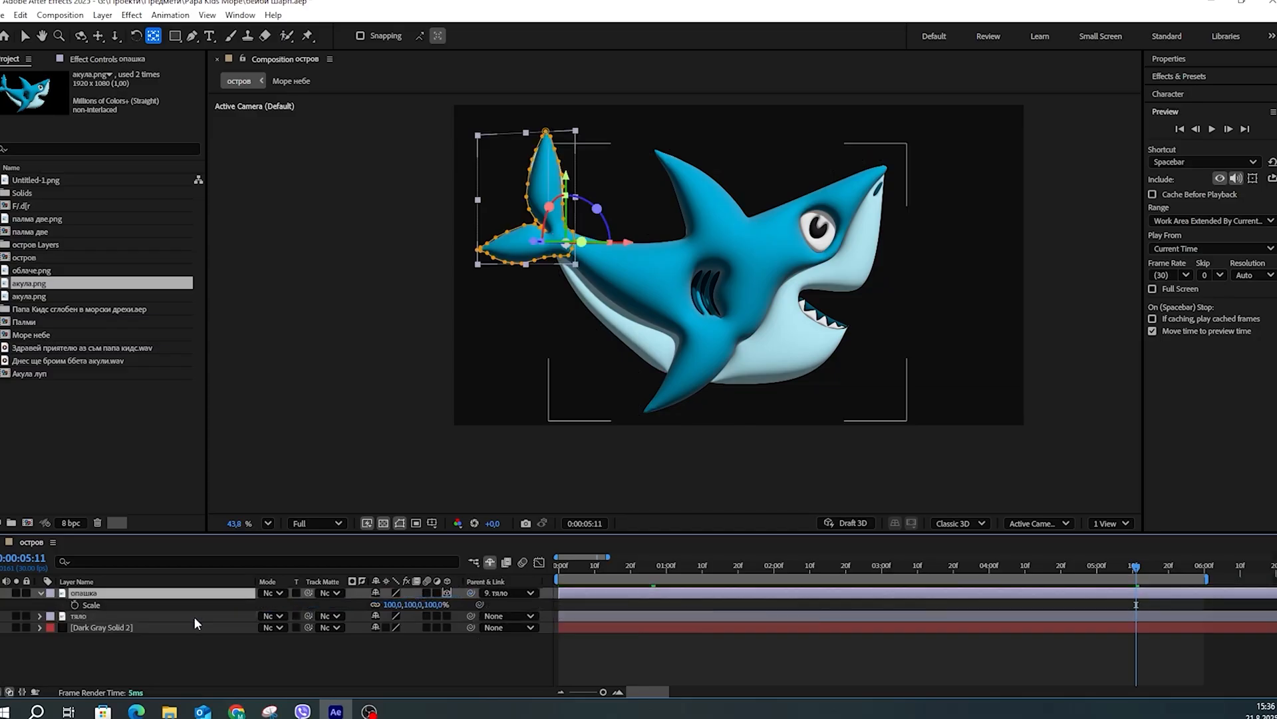
# Step: Scale the тяло layer down to 44% and collapse the properties of both shark layers
pyautogui.click(194, 616)
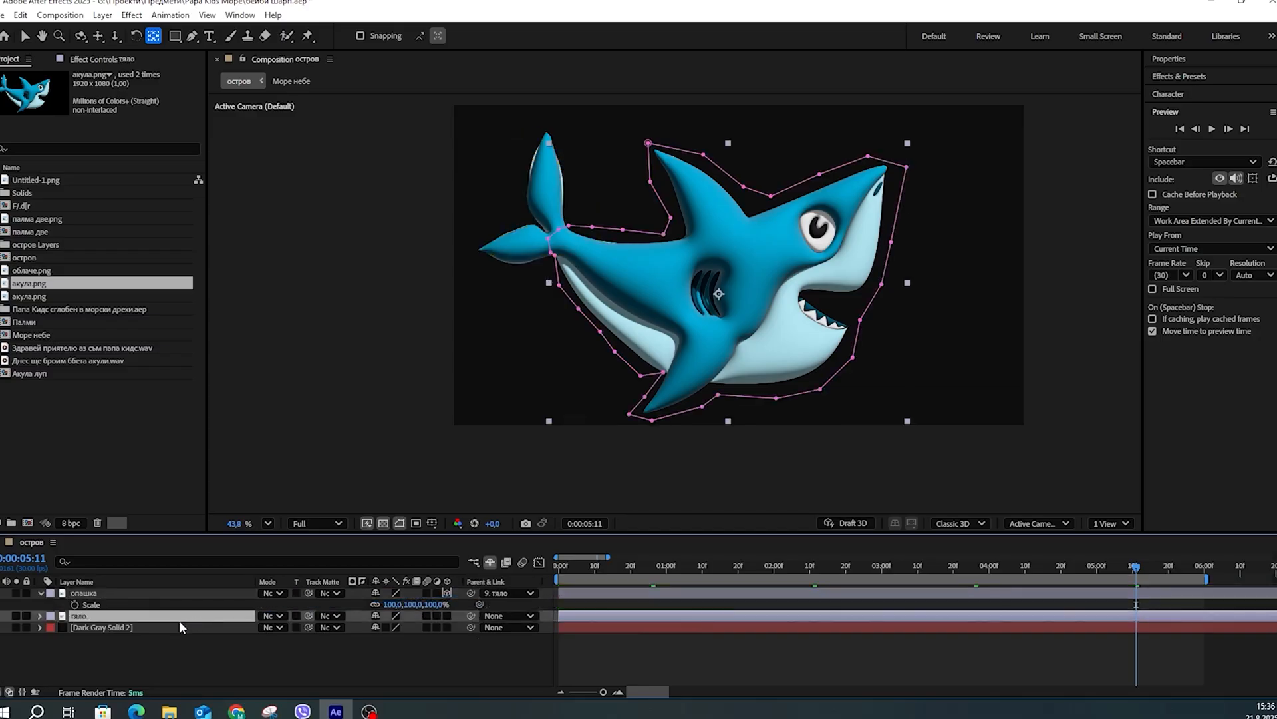
pyautogui.press('s')
pyautogui.moveTo(388, 628); pyautogui.dragTo(357, 636)
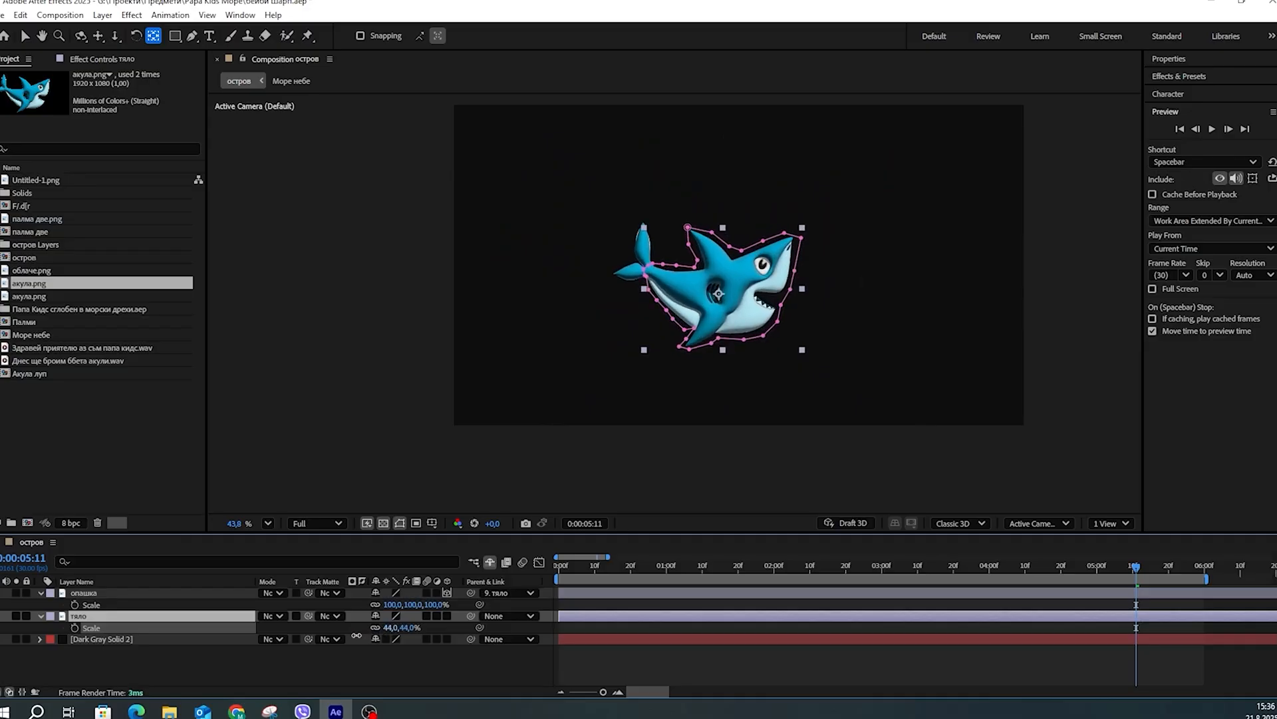
pyautogui.press('Return')
pyautogui.press('Return')
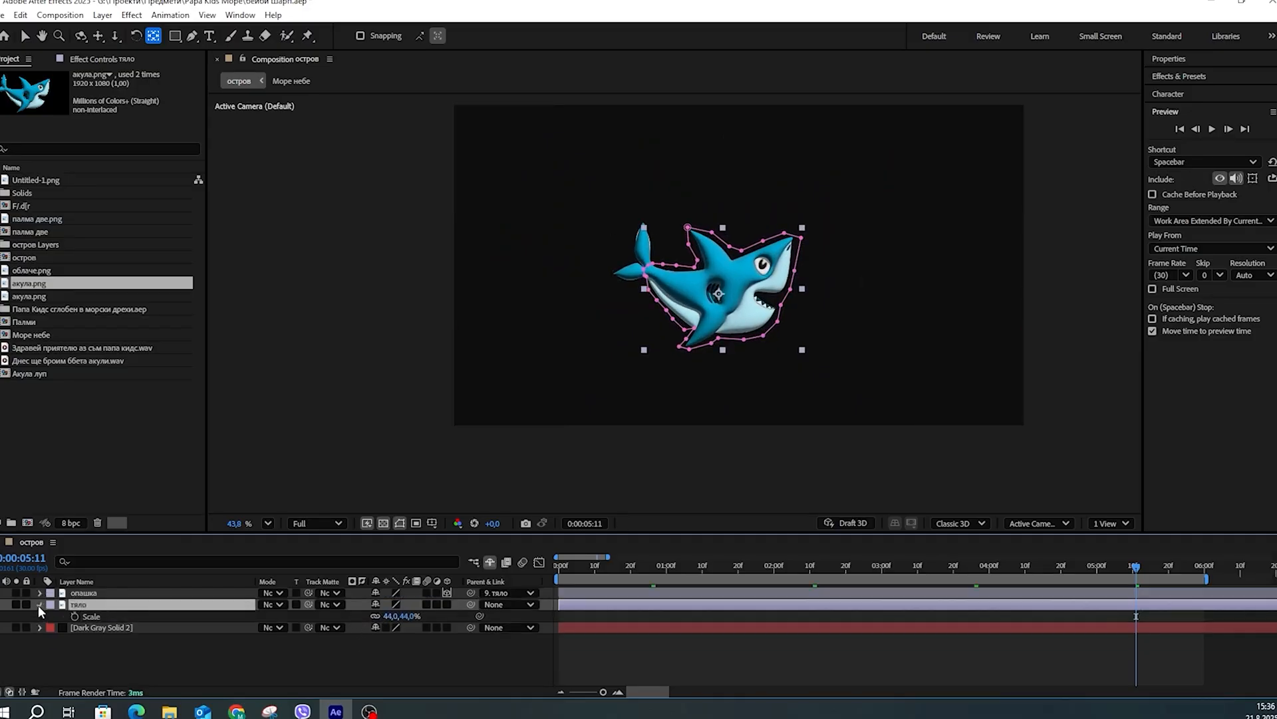
pyautogui.click(40, 605)
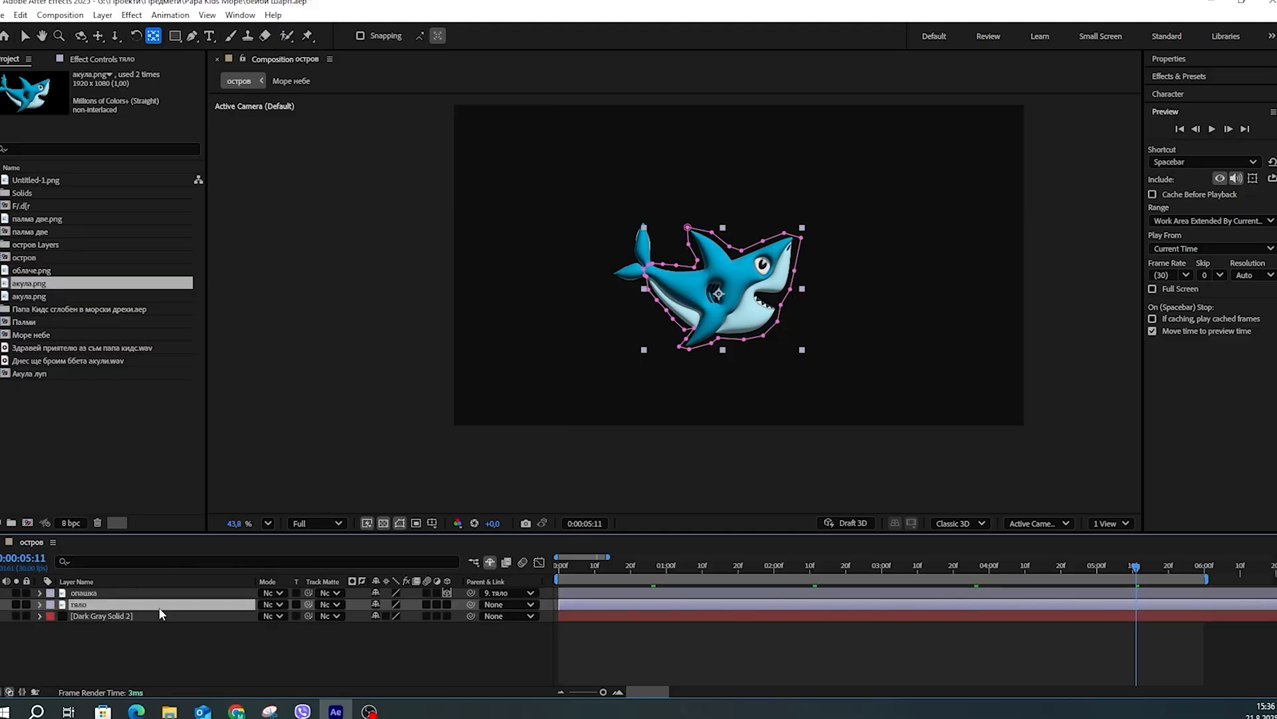
# Step: Move the тяло layer just outside the frame's left edge, to about -287, 713, and enable Position keyframing
pyautogui.press('p')
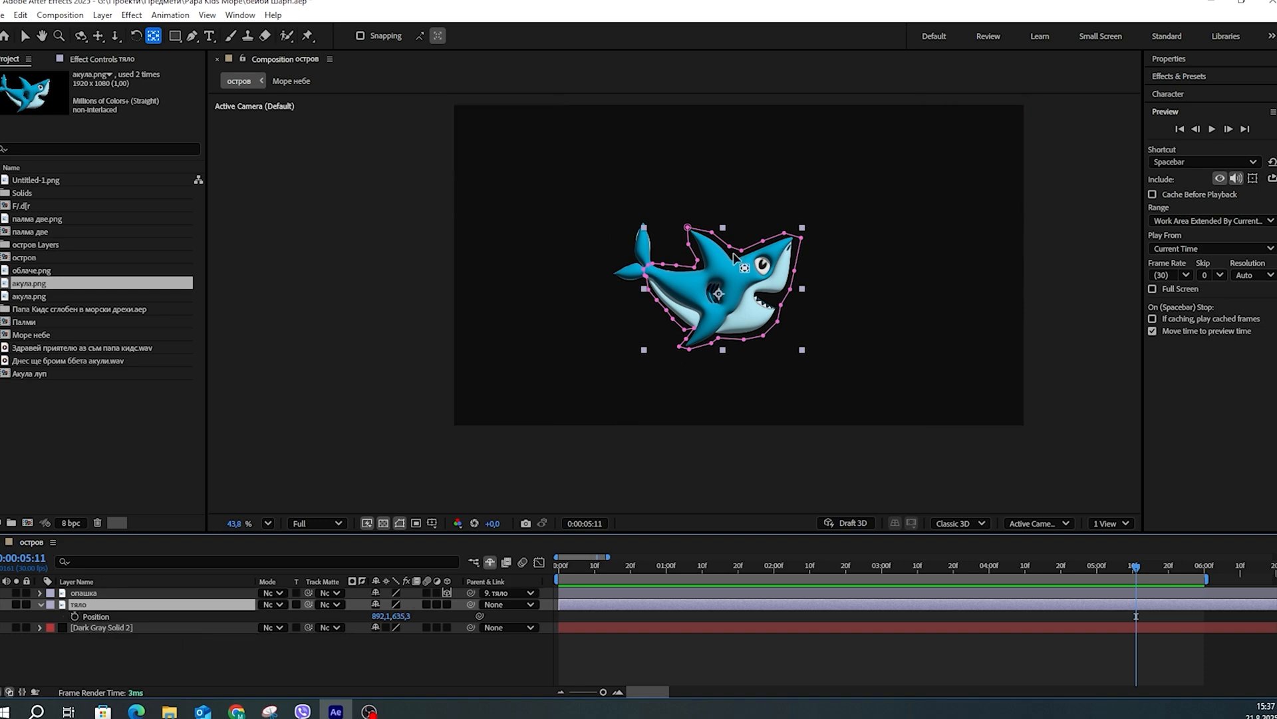
pyautogui.click(25, 35)
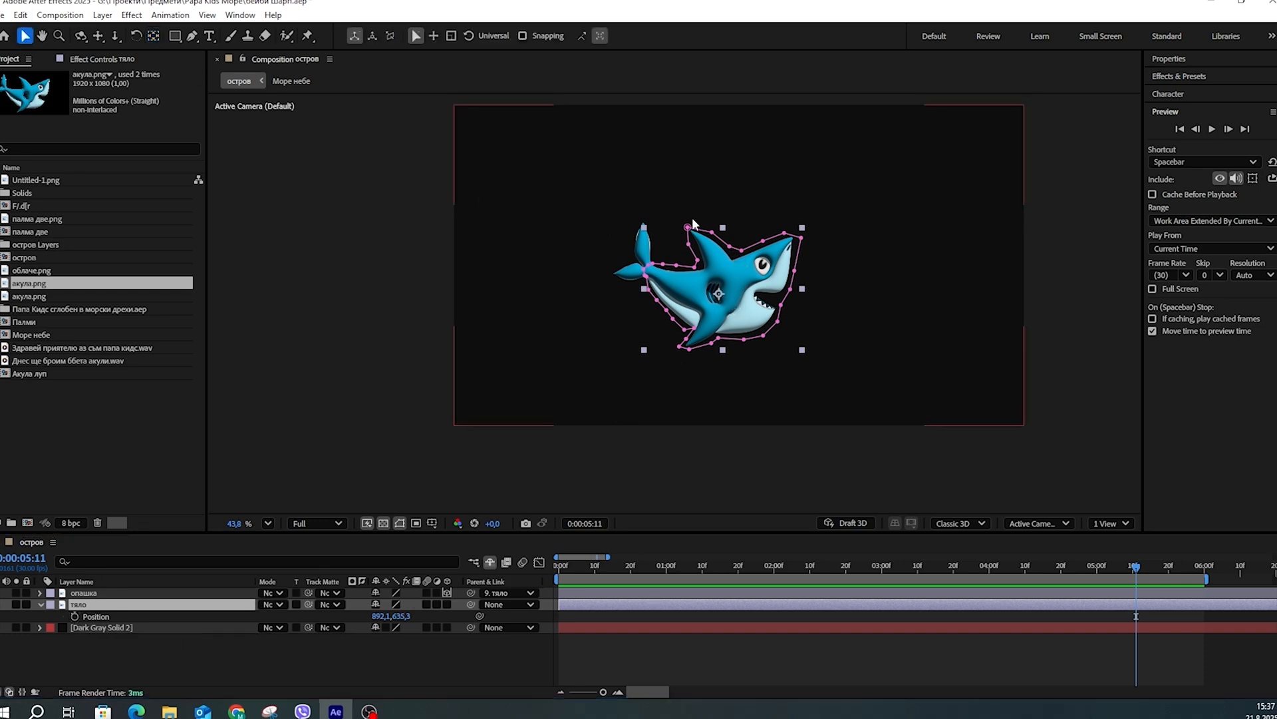
pyautogui.moveTo(740, 304); pyautogui.dragTo(391, 331)
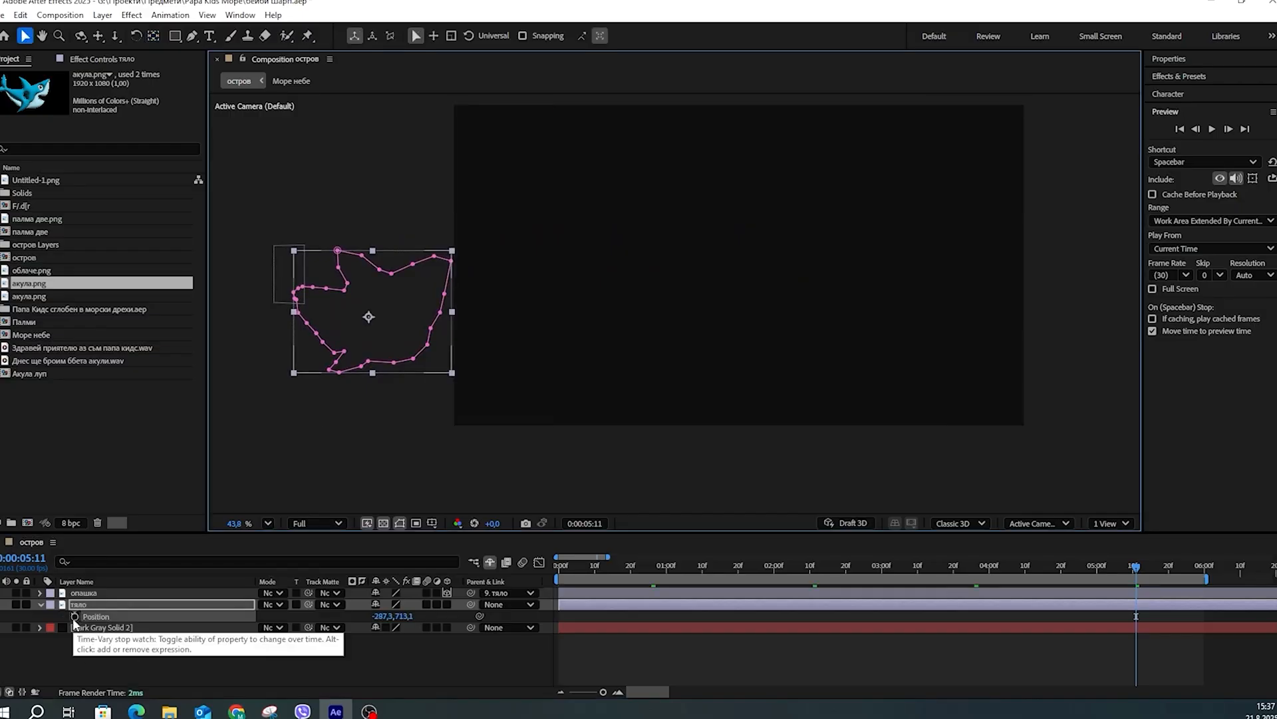
pyautogui.click(75, 616)
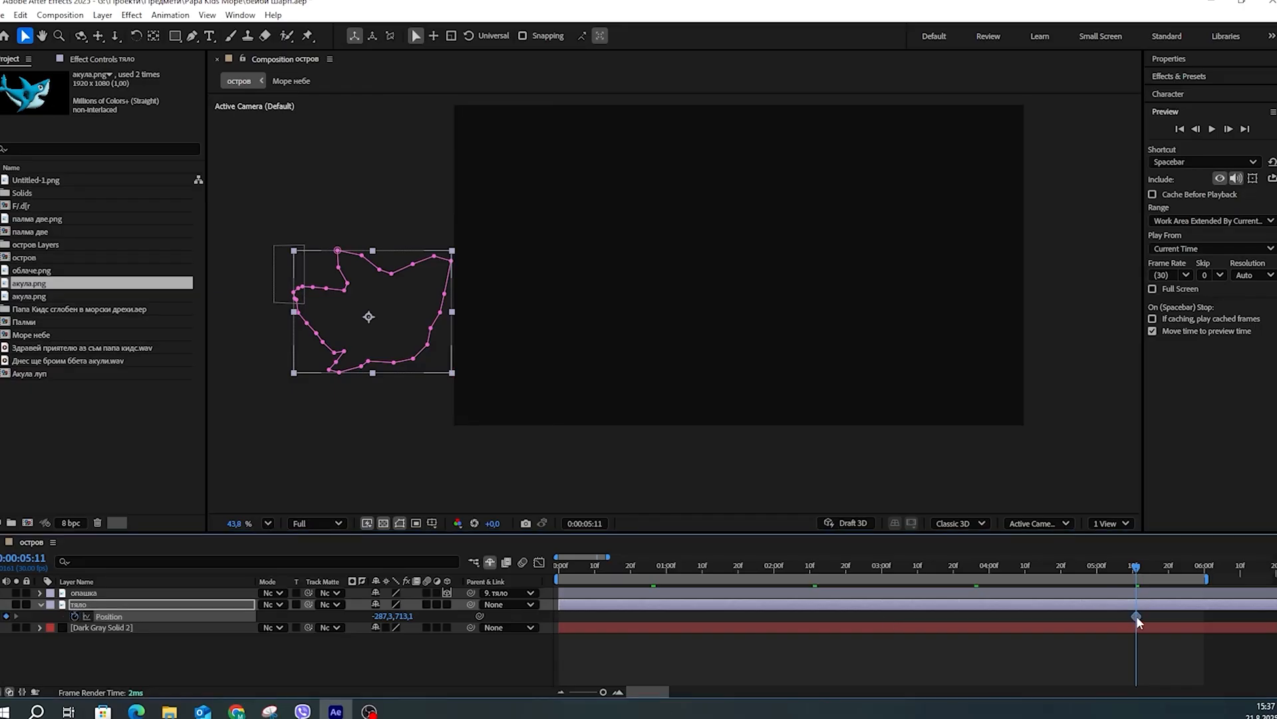
# Step: Place that Position keyframe at 0:00, keyframe the shark beyond the frame's right edge at 0:00:05:11, about 2316, 727, and preview the swim
pyautogui.moveTo(902, 616); pyautogui.dragTo(623, 617)
pyautogui.moveTo(370, 318); pyautogui.dragTo(1078, 324)
pyautogui.moveTo(1136, 567); pyautogui.dragTo(557, 578)
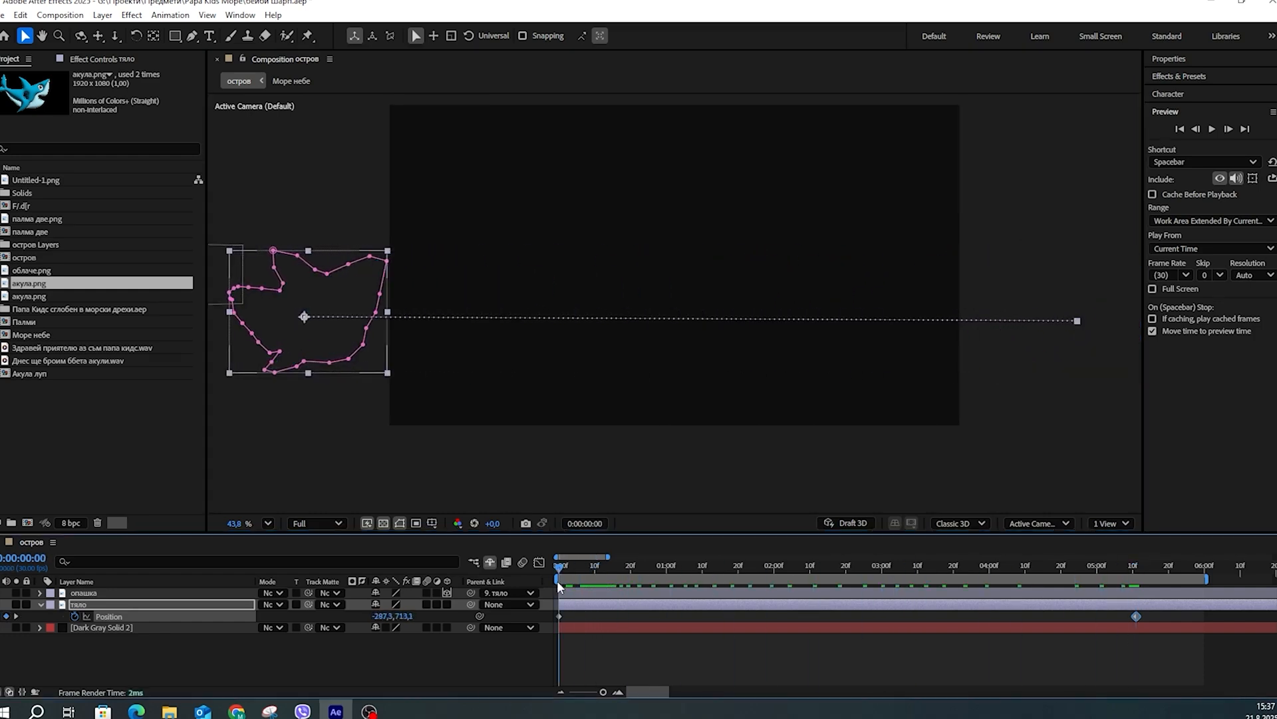
pyautogui.click(1211, 129)
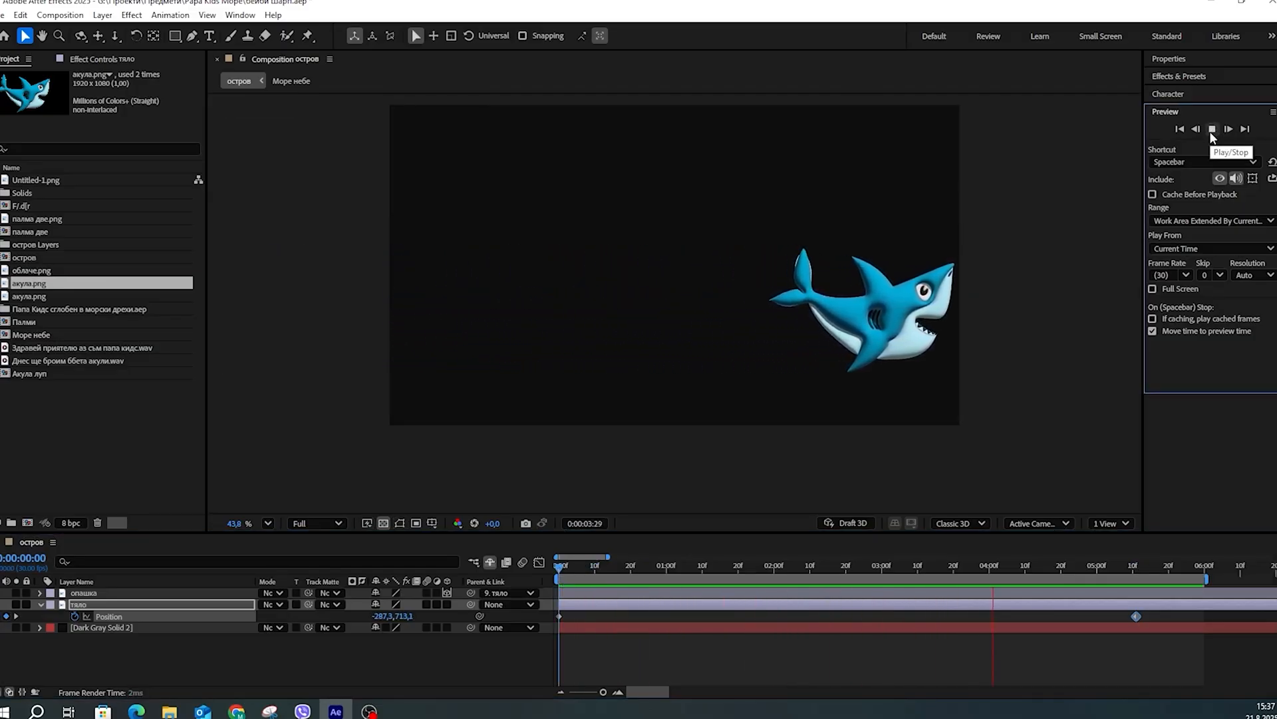
pyautogui.click(1211, 129)
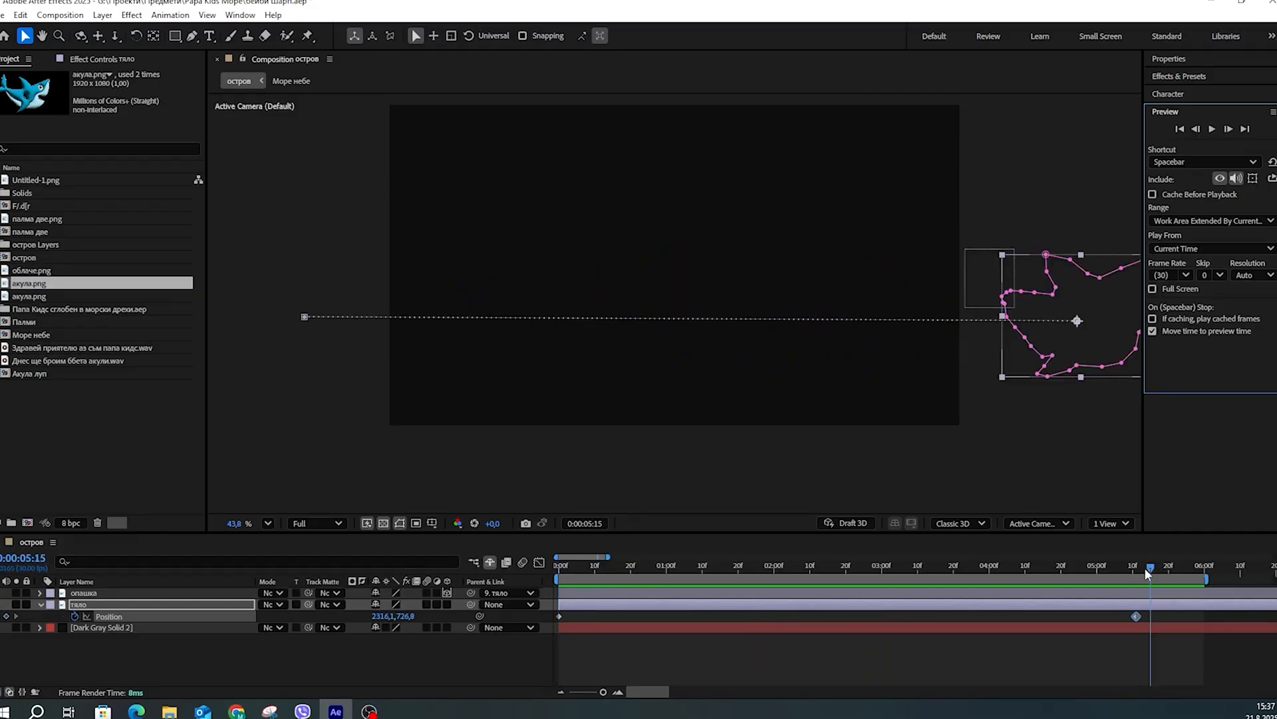
# Step: Change the тяло layer's Position keyframe at 0:00:05:11 to about 1020, 697, near the middle of the frame
pyautogui.click(1145, 569)
pyautogui.moveTo(1145, 568); pyautogui.dragTo(1137, 569)
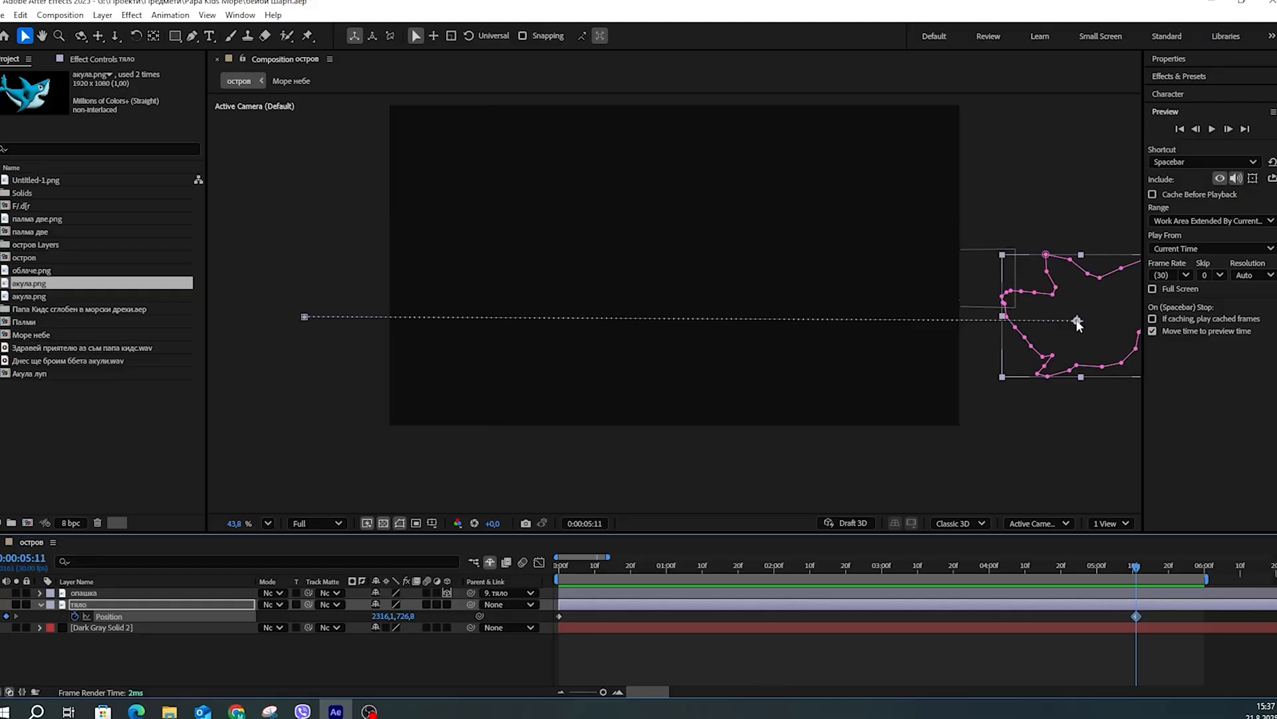
pyautogui.moveTo(1079, 321); pyautogui.dragTo(694, 315)
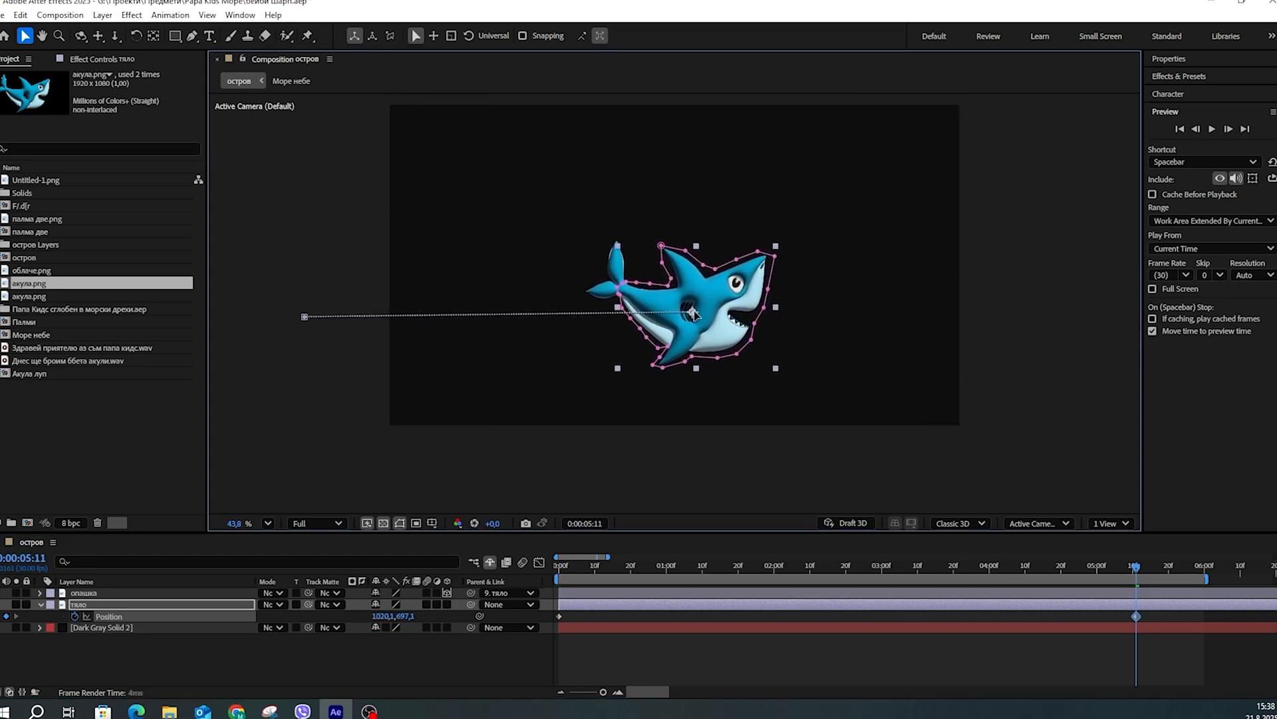